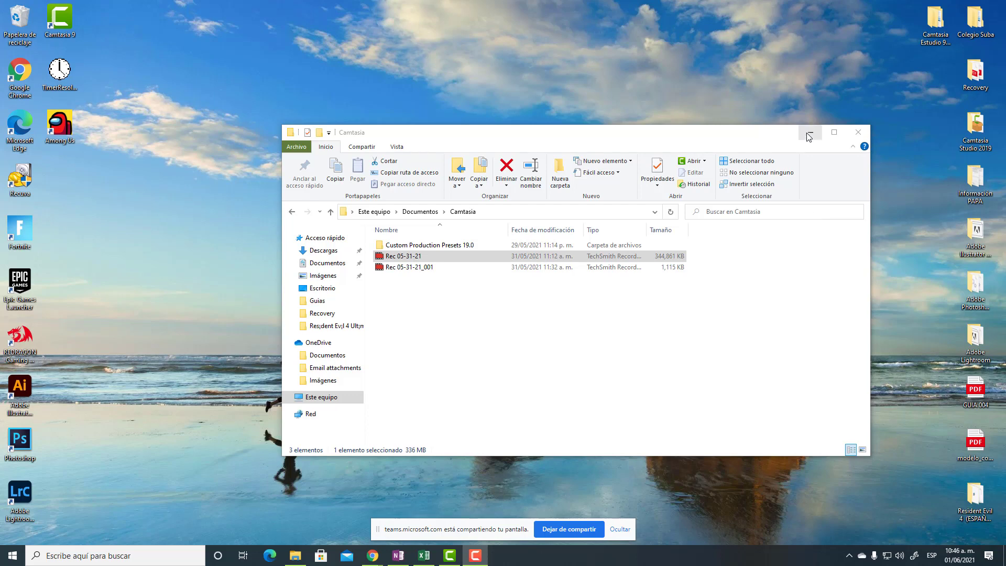
Minimize the Camtasia folder window so the desktop is showing
left_click(810, 133)
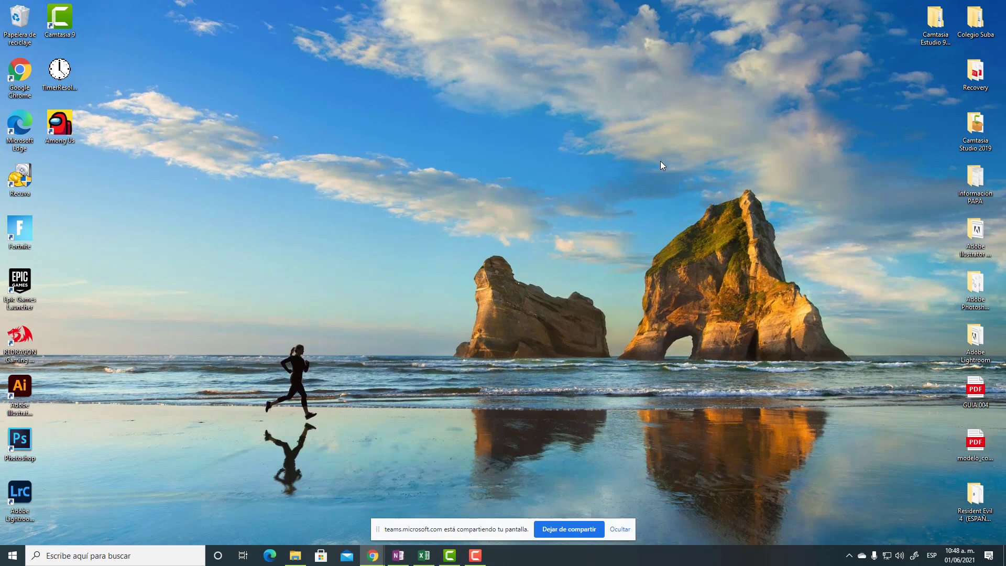
Launch Word from the Start menu and create a Documento en blanco
left_click(13, 555)
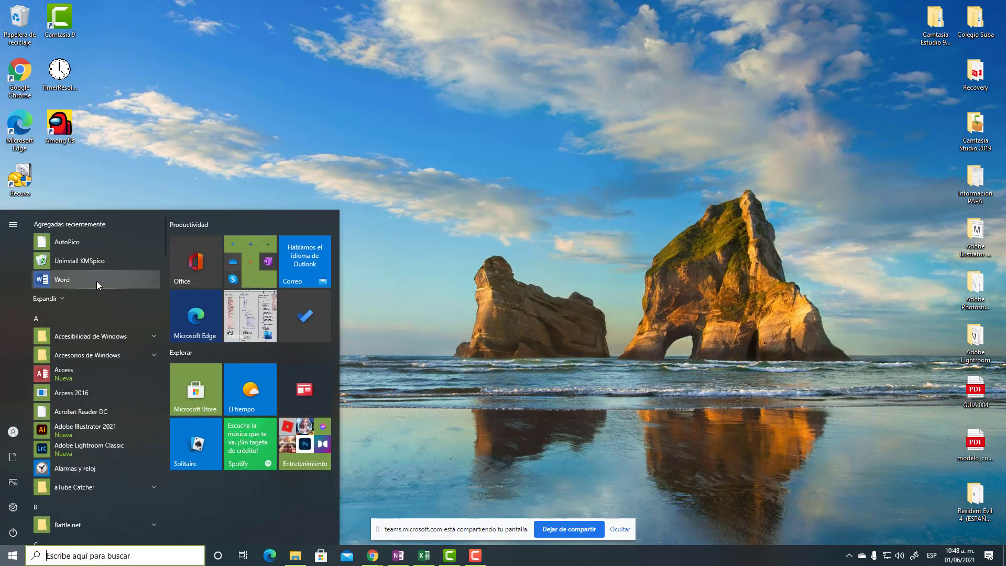
left_click(97, 281)
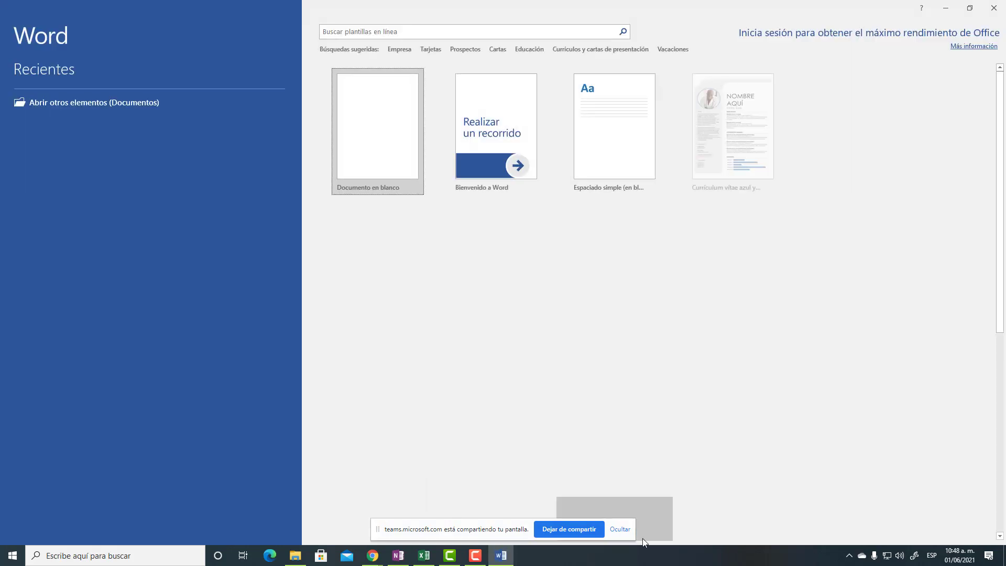
left_click(620, 529)
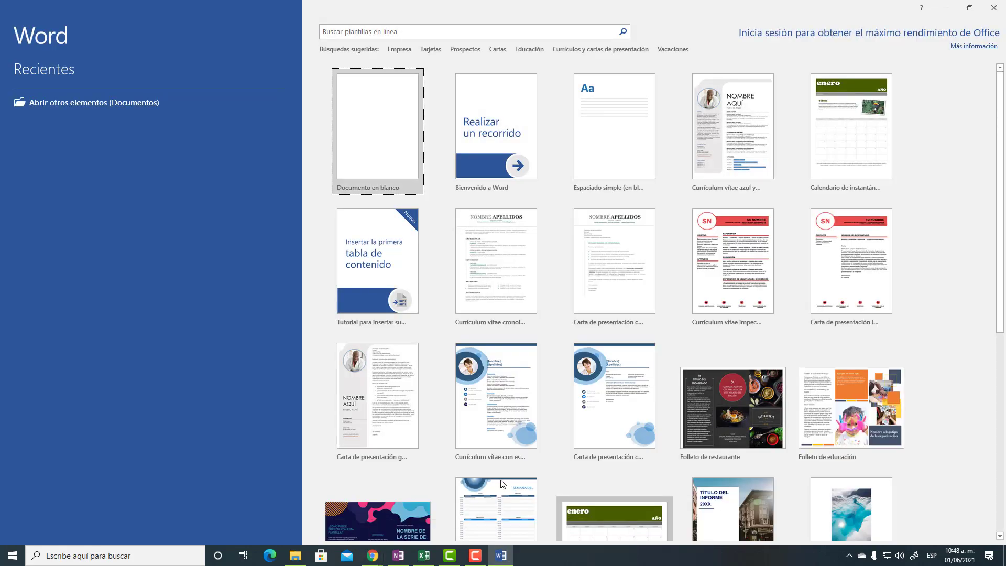
left_click(375, 169)
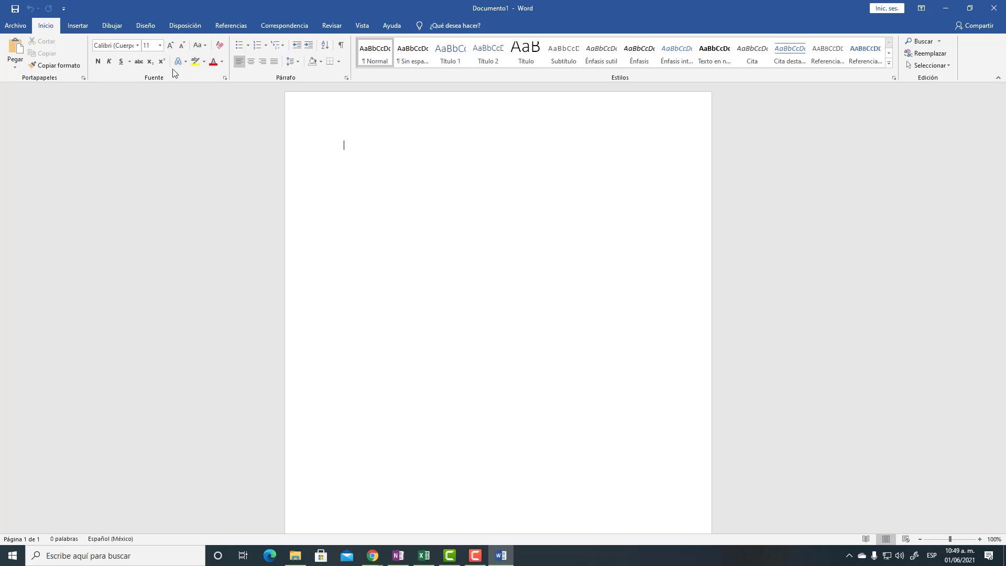
Look through the font list and try typing Times New Roman, then cancel the entry
left_click(138, 46)
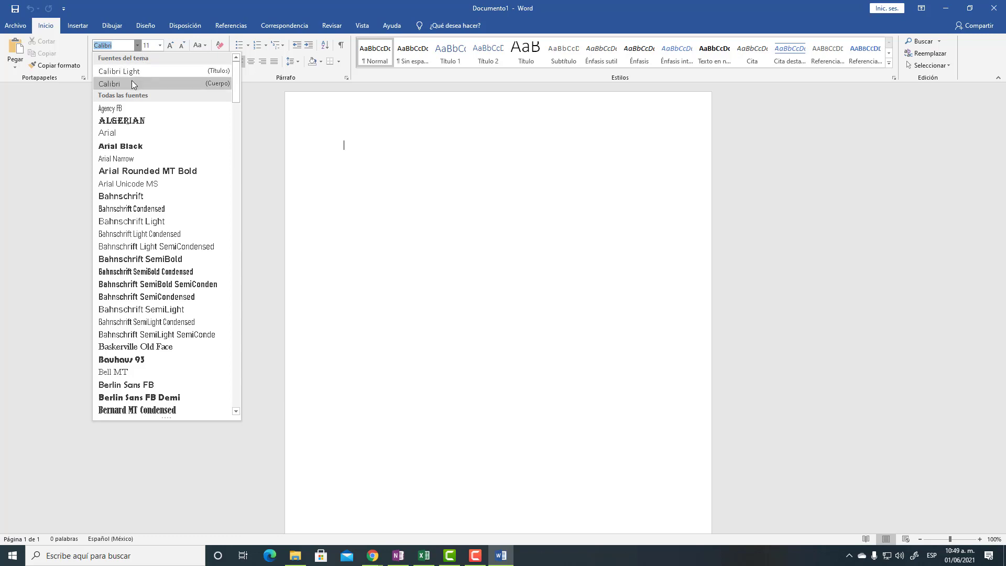
scroll(161, 122, "down", 2)
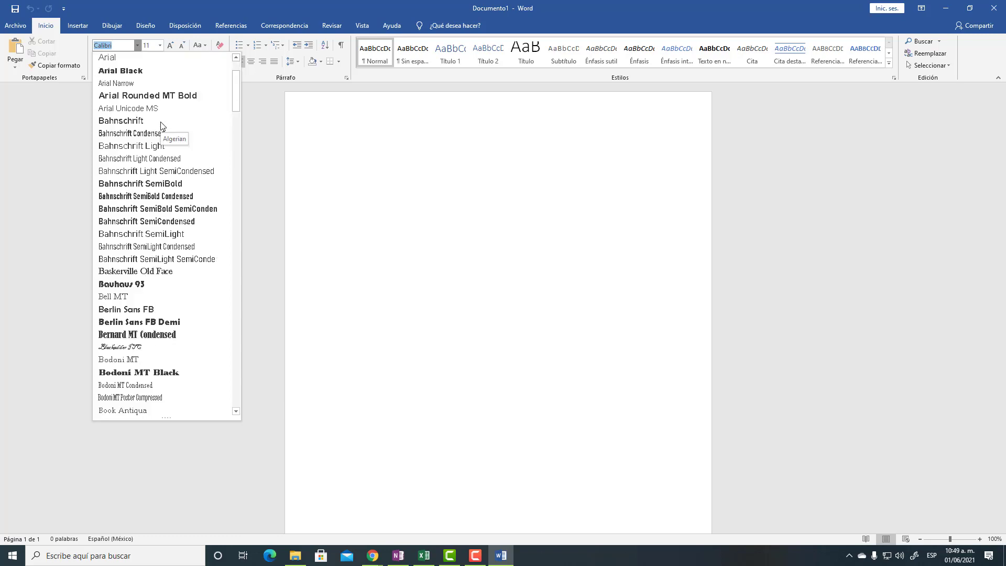
scroll(161, 124, "down", 5)
scroll(161, 123, "down", 5)
scroll(161, 123, "down", 5)
scroll(161, 123, "down", 5)
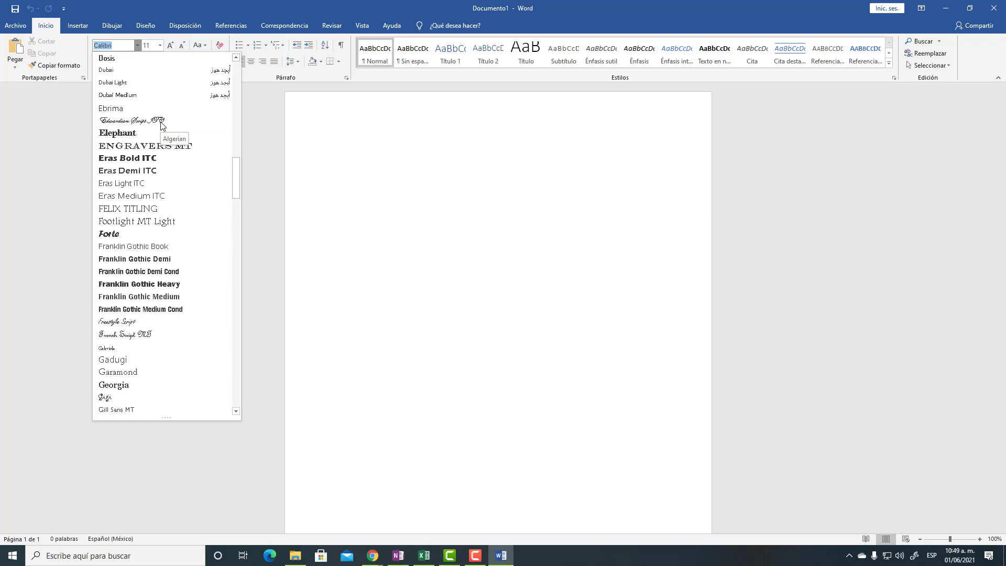
scroll(160, 123, "down", 6)
scroll(161, 126, "up", 20)
scroll(160, 126, "up", 12)
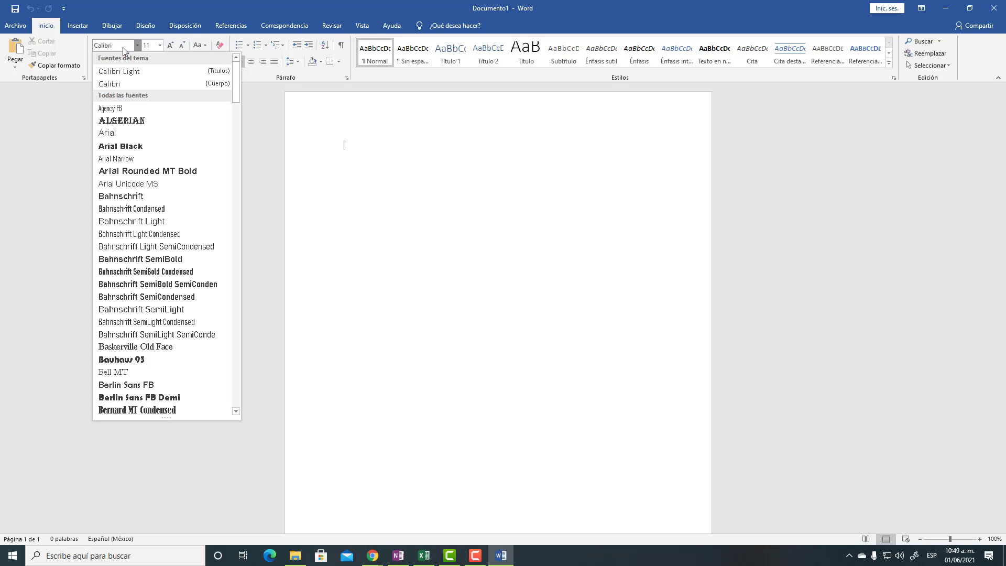
key("BackSpace")
key("BackSpace")
key("BackSpace")
key("BackSpace")
key("BackSpace")
key("BackSpace")
type("TY")
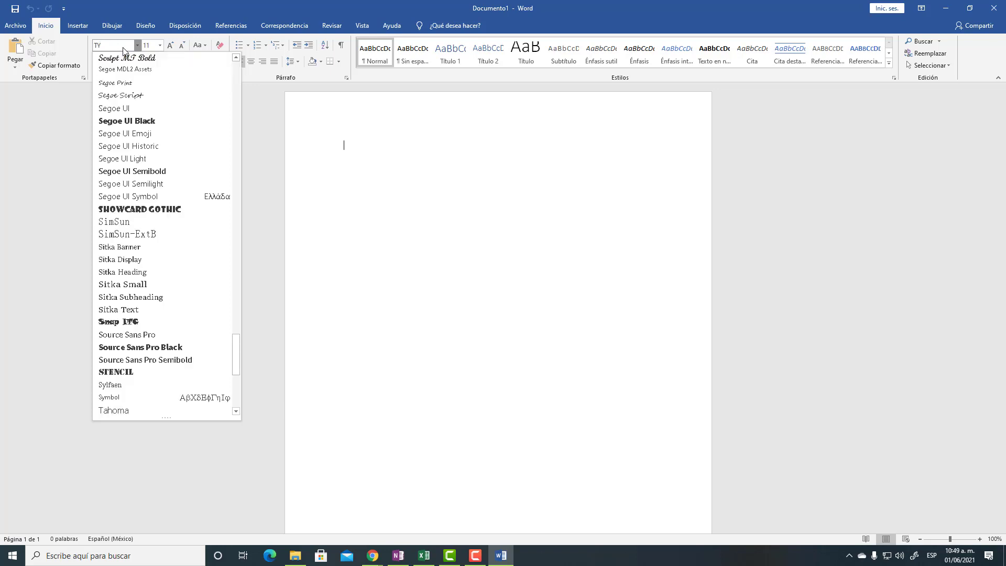
type("ME")
key("BackSpace")
key("BackSpace")
key("BackSpace")
type("i")
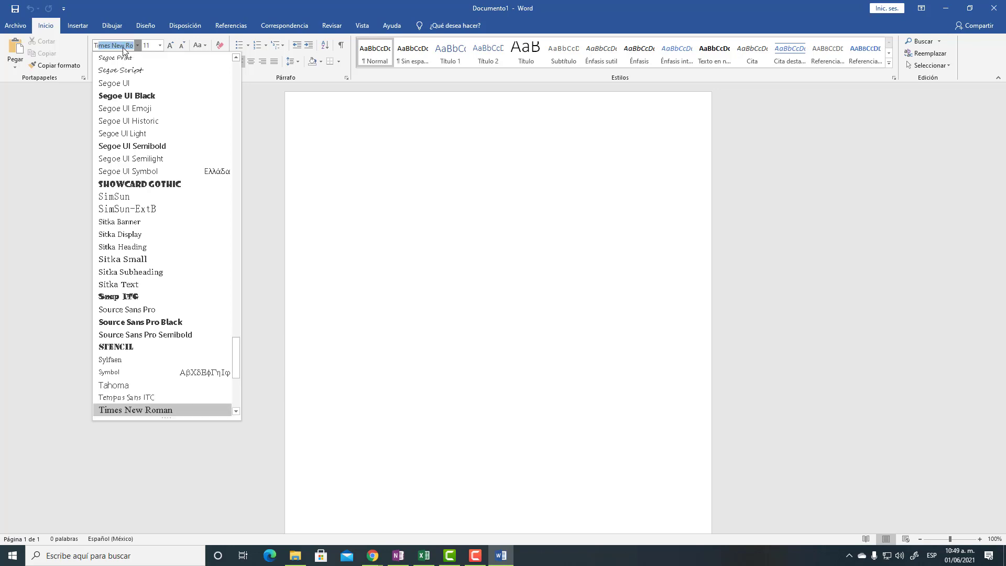
key("BackSpace")
key("BackSpace")
key("BackSpace")
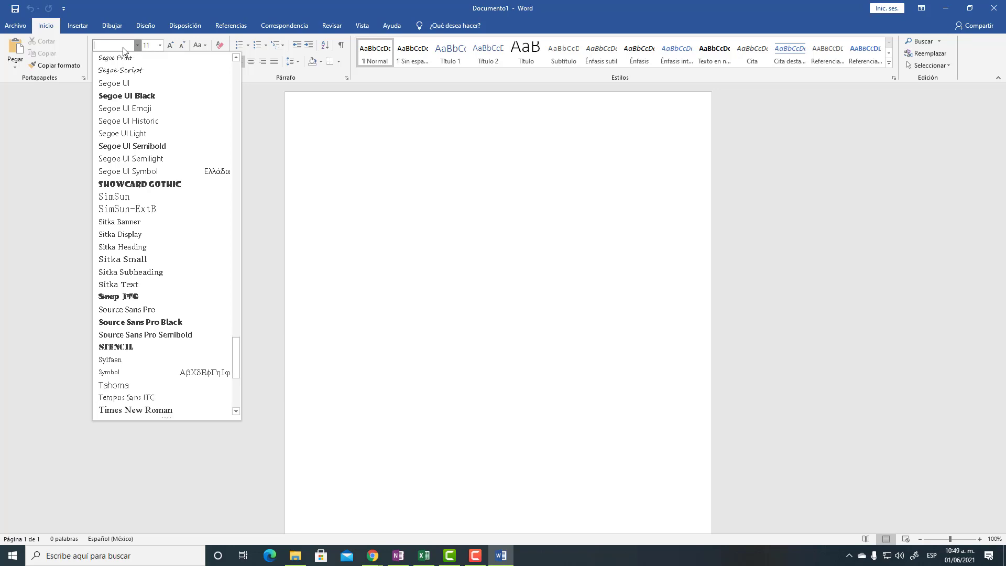
key("Escape")
Pick Times New Roman from the font list
left_click(137, 45)
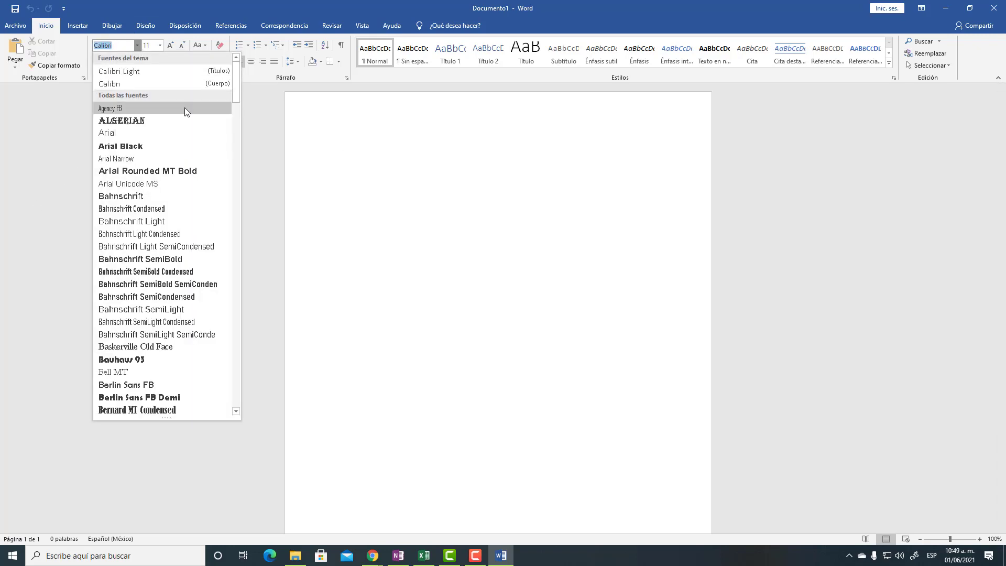
scroll(192, 179, "down", 2)
scroll(192, 181, "down", 2)
scroll(193, 182, "down", 2)
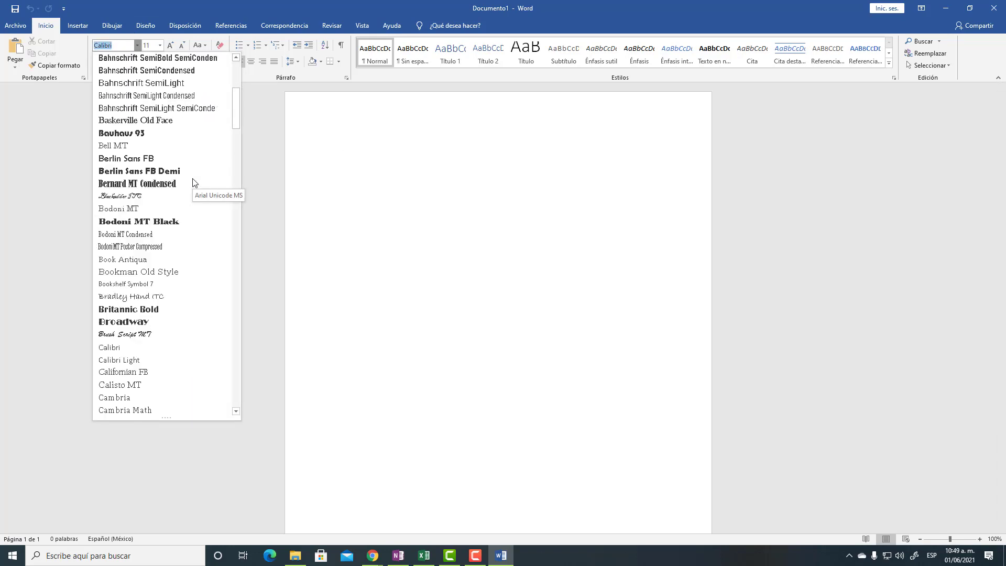
scroll(193, 181, "down", 4)
scroll(193, 182, "down", 4)
scroll(192, 182, "down", 4)
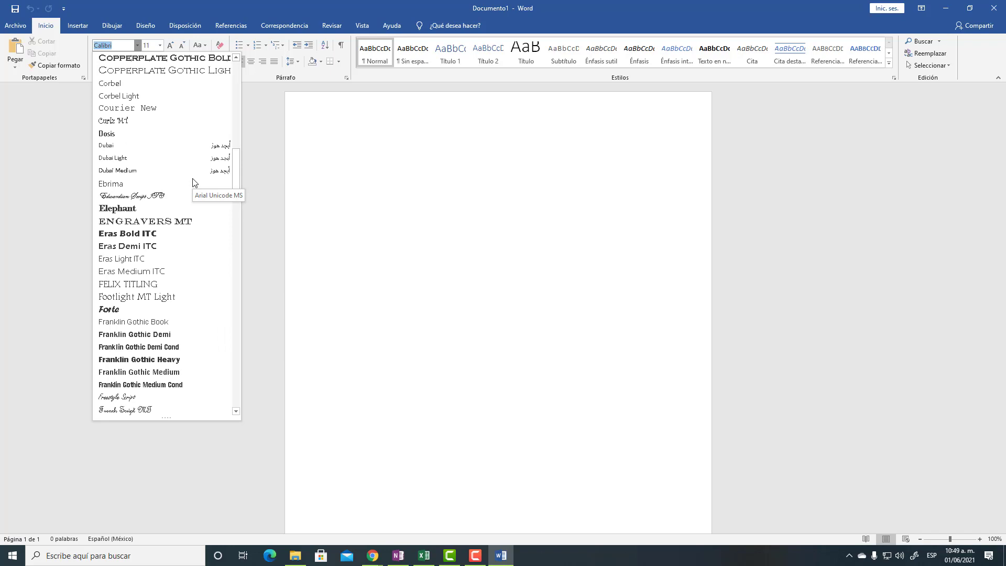
scroll(193, 182, "down", 2)
scroll(193, 182, "down", 2)
scroll(192, 182, "down", 4)
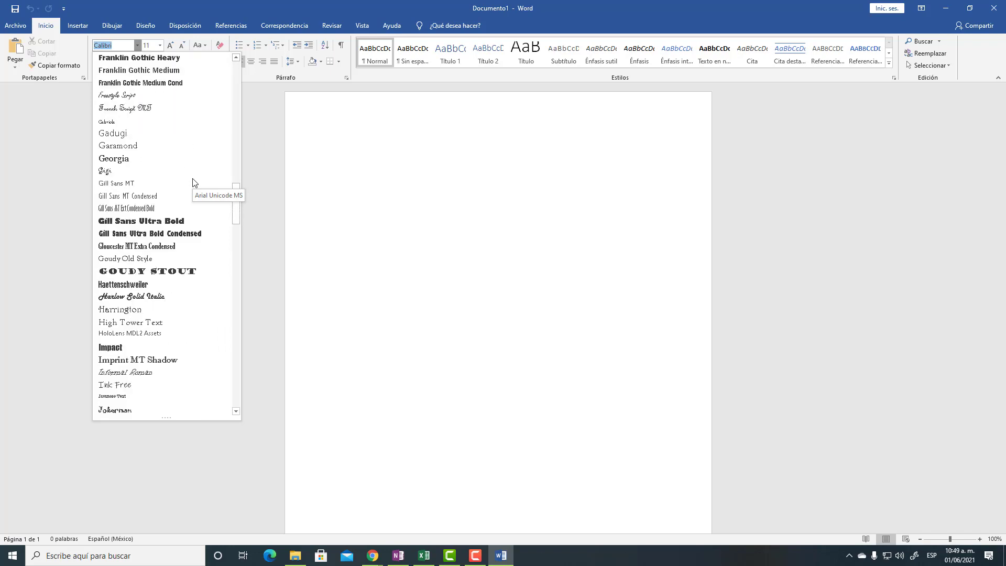
scroll(193, 182, "down", 4)
scroll(193, 182, "down", 2)
scroll(193, 182, "down", 6)
scroll(193, 182, "down", 2)
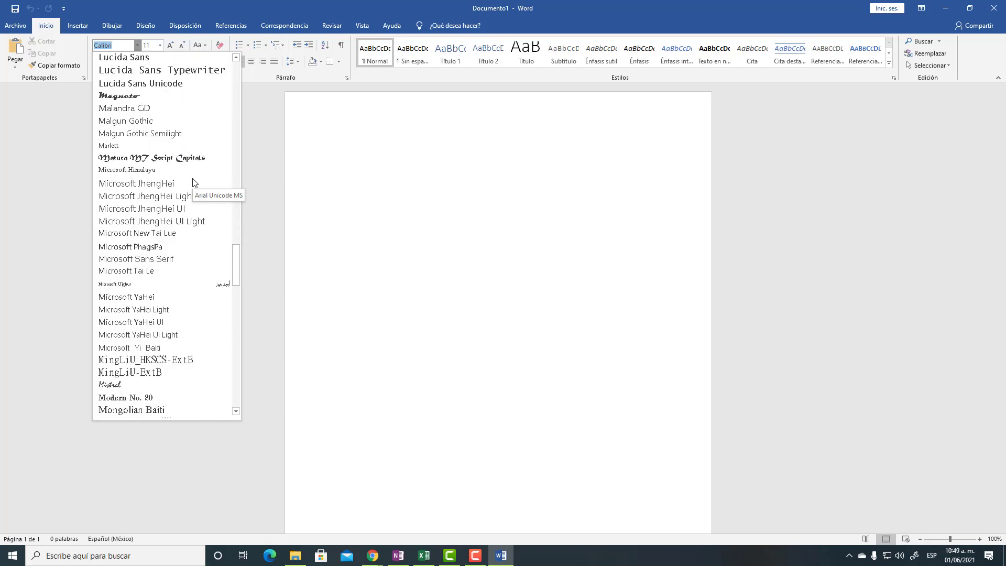
scroll(193, 182, "down", 4)
scroll(193, 182, "down", 4)
scroll(193, 182, "down", 5)
scroll(193, 182, "down", 4)
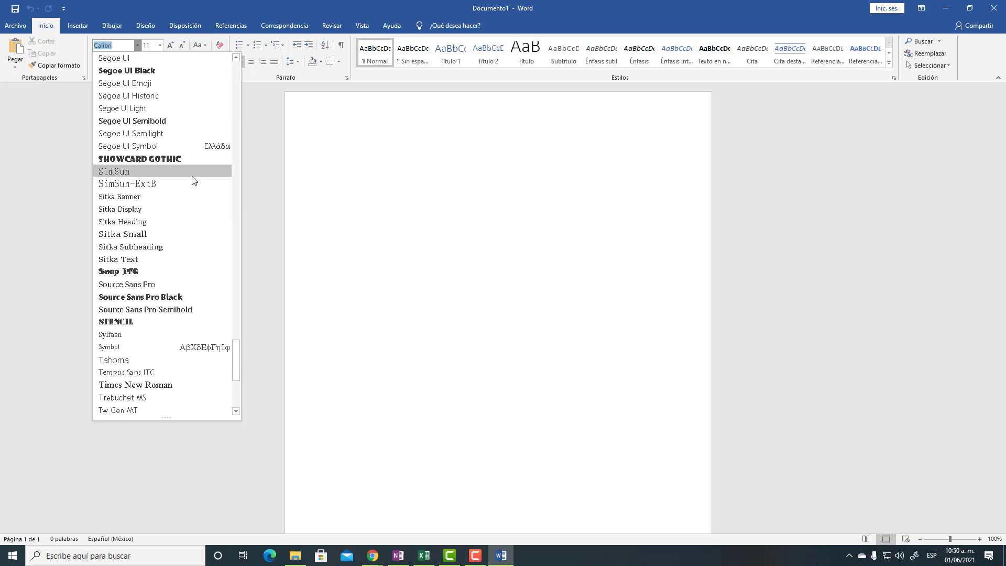
left_click(173, 387)
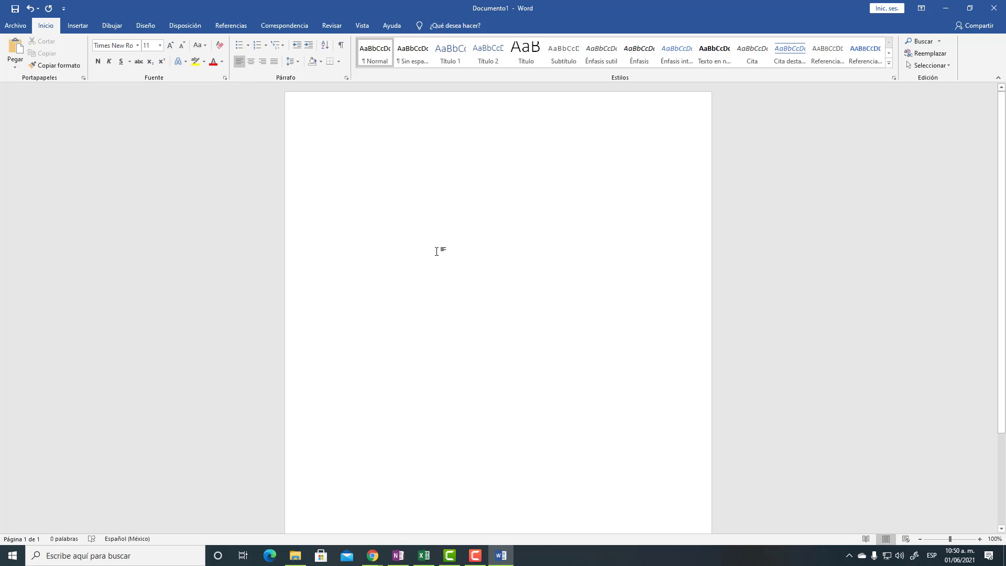
Set the font size to 12 and the line spacing to 1.5
left_click(159, 48)
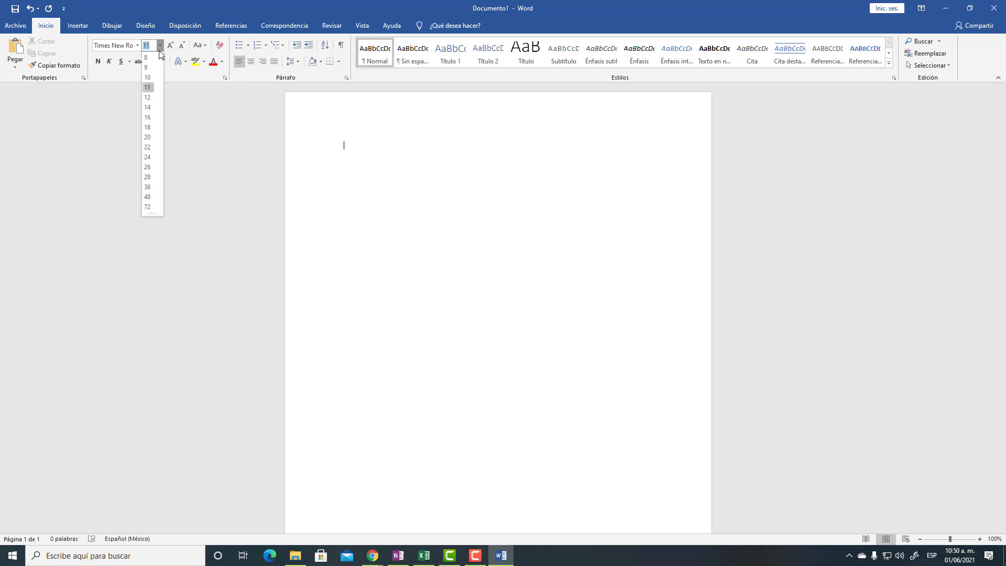
left_click(148, 98)
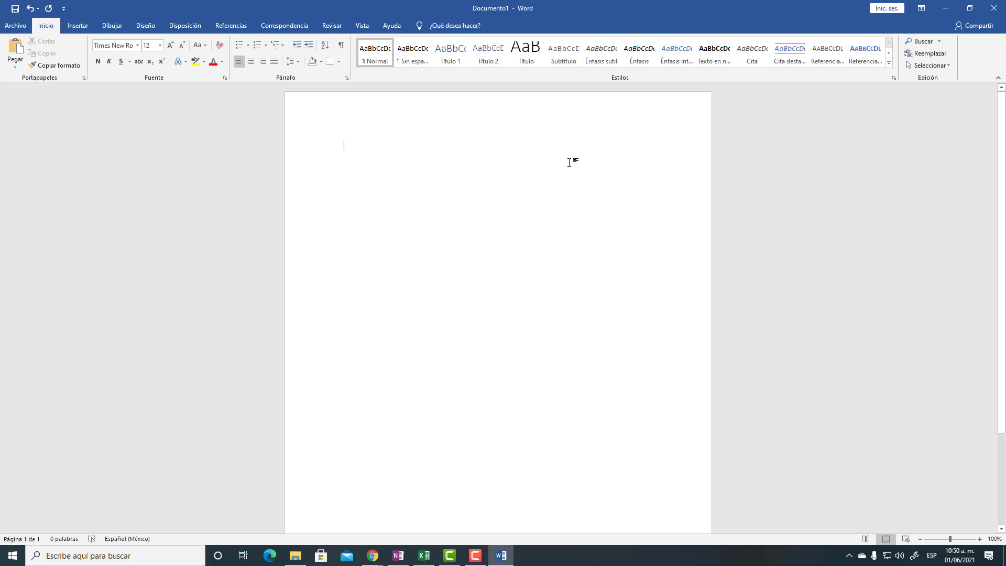
left_click(298, 62)
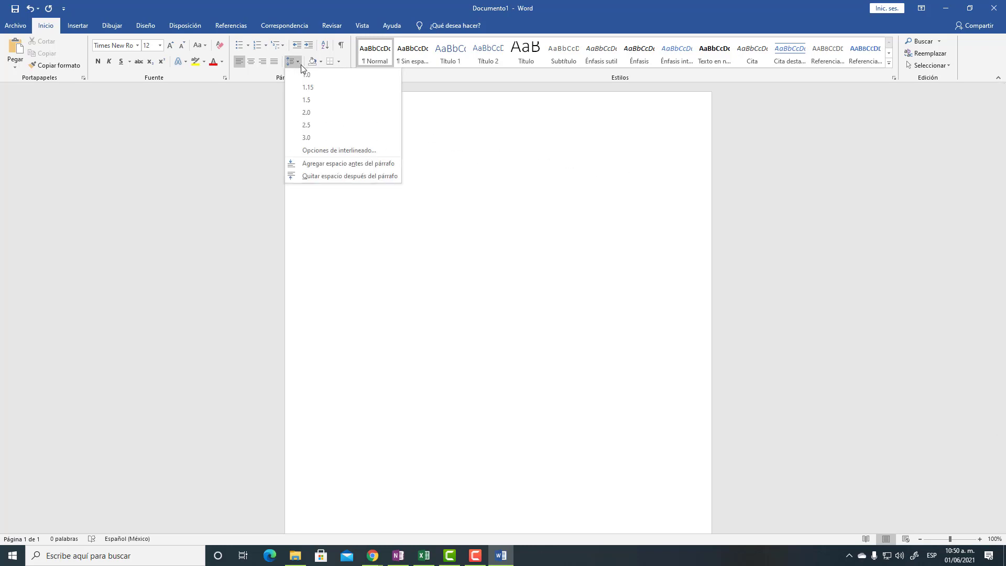
left_click(312, 103)
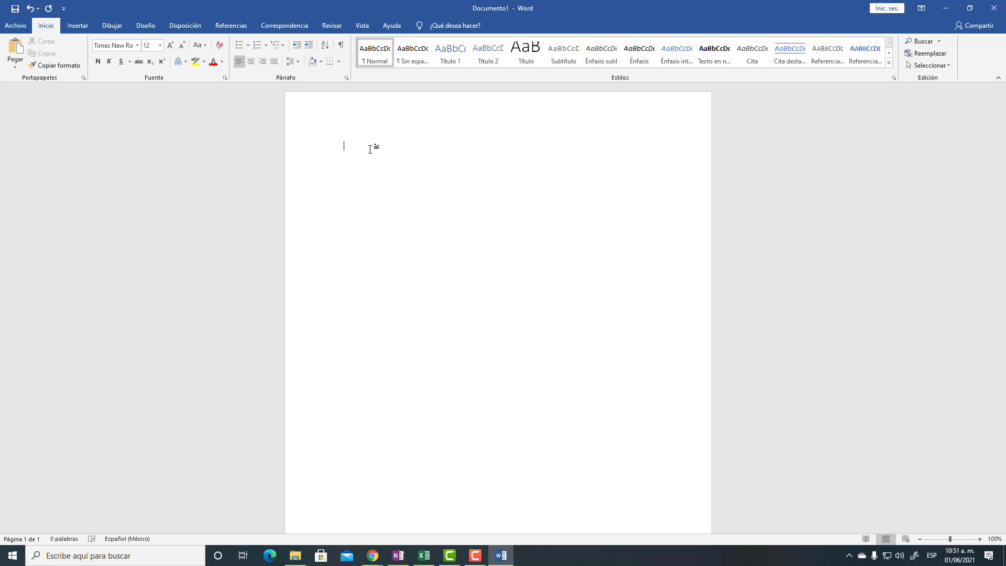
Bring Chrome forward and search Google for 'FUENTES DE COMPUTADORES' in a new tab
left_click(372, 556)
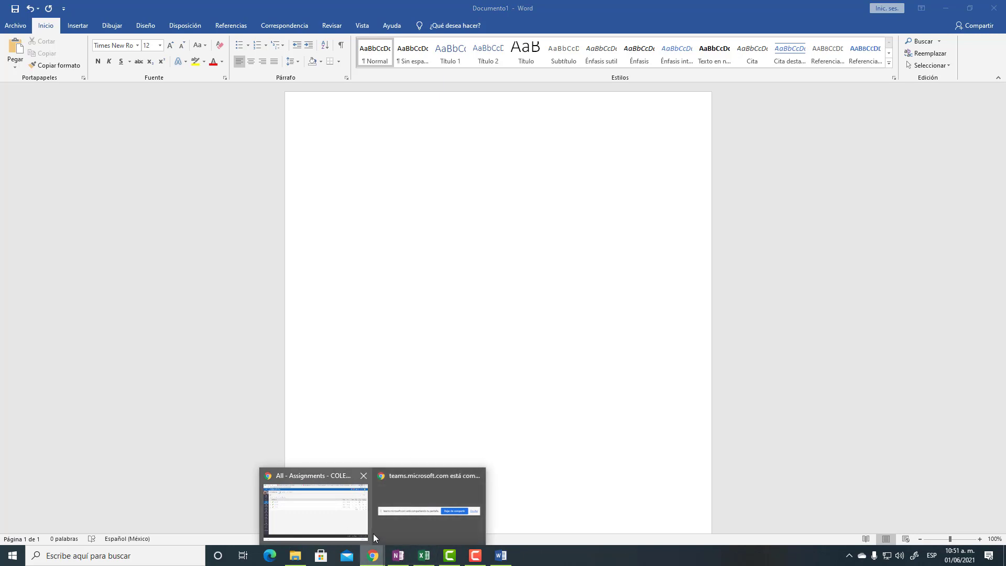
left_click(323, 503)
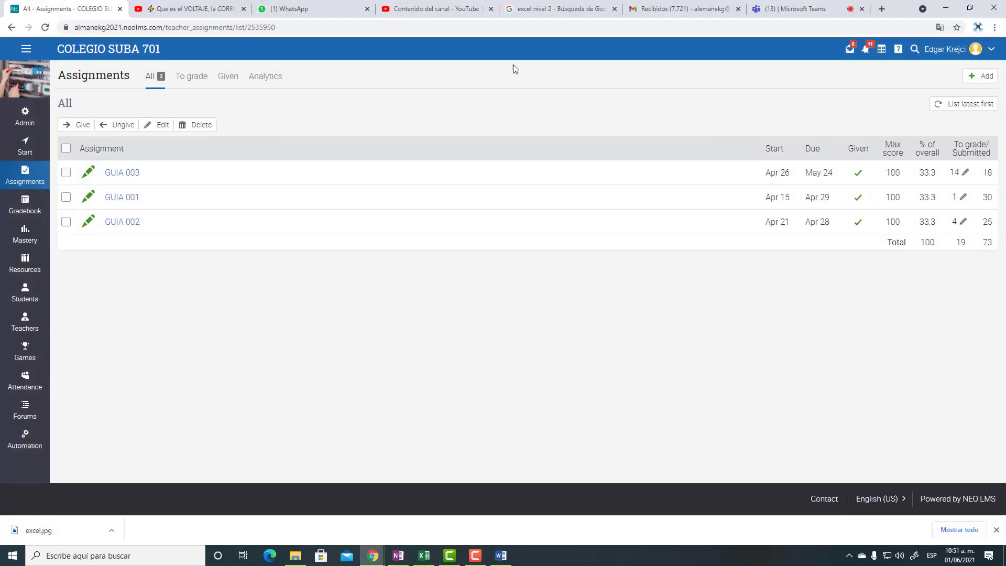
left_click(802, 8)
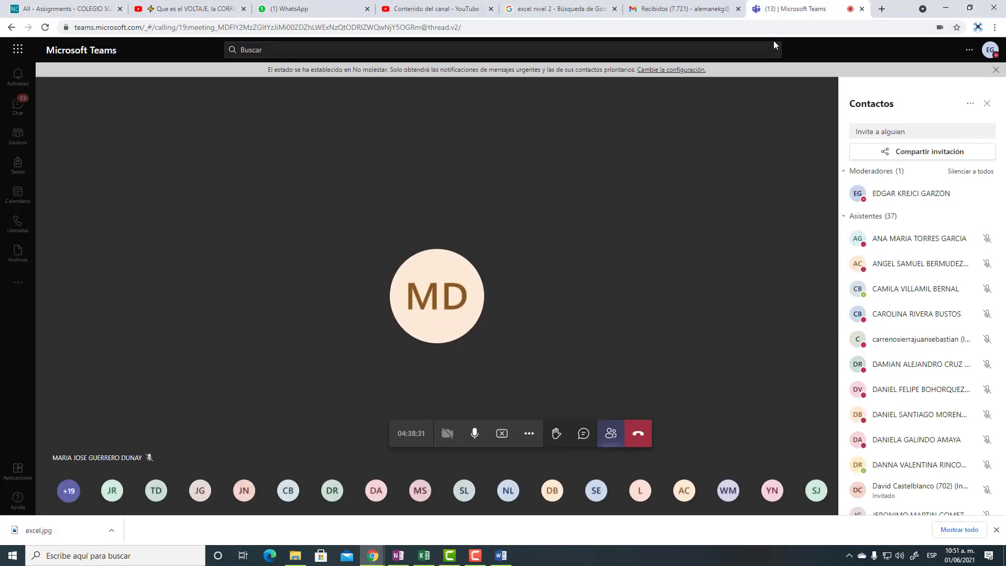
left_click(883, 10)
left_click(436, 25)
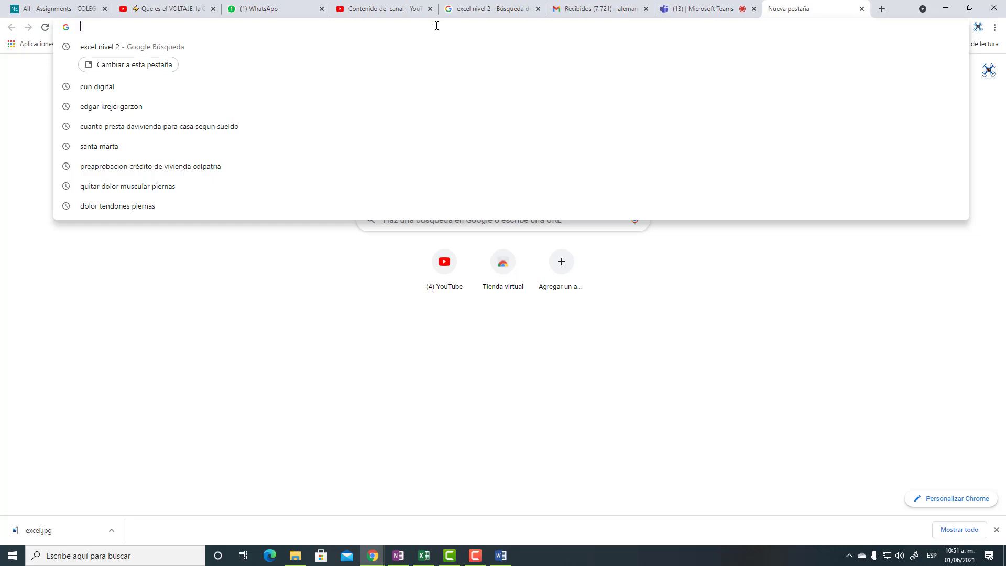
type("FUEN")
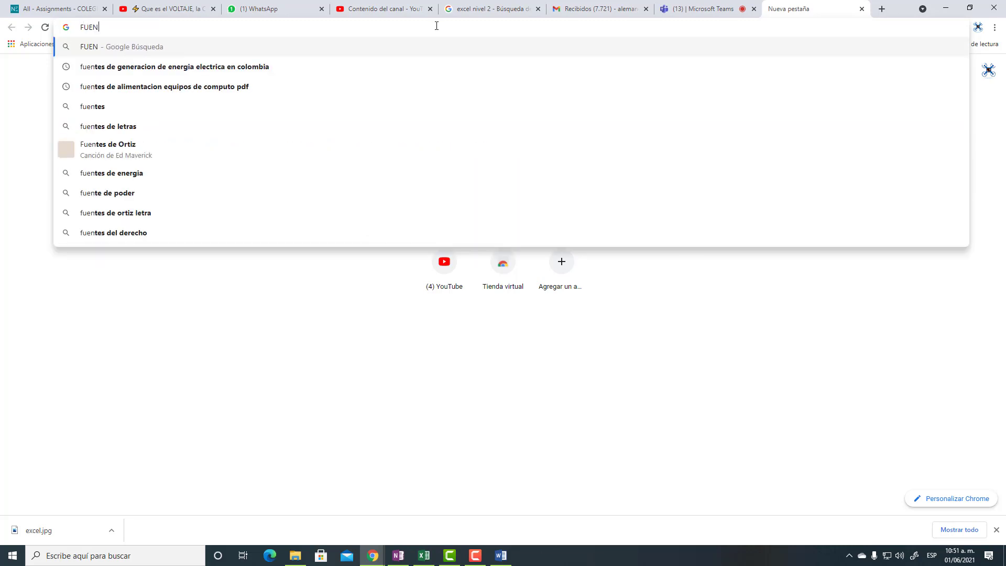
type("TES DE C")
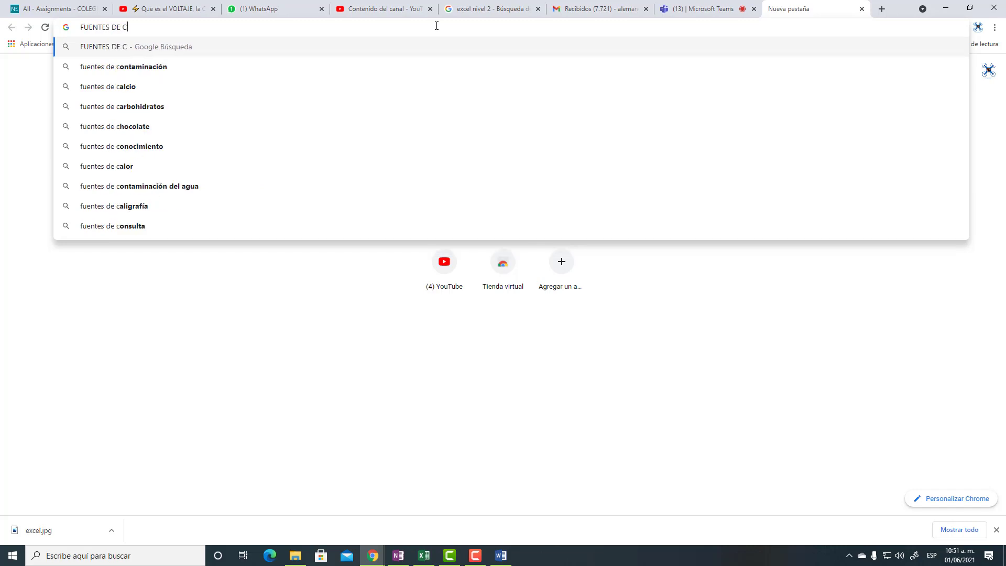
type("OMPUTAD")
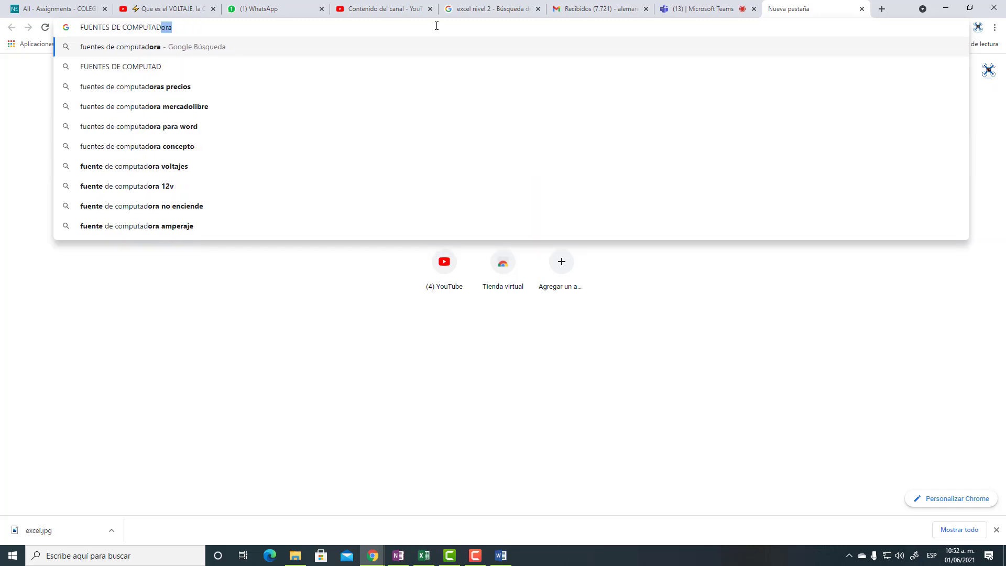
type("ORES")
key("Return")
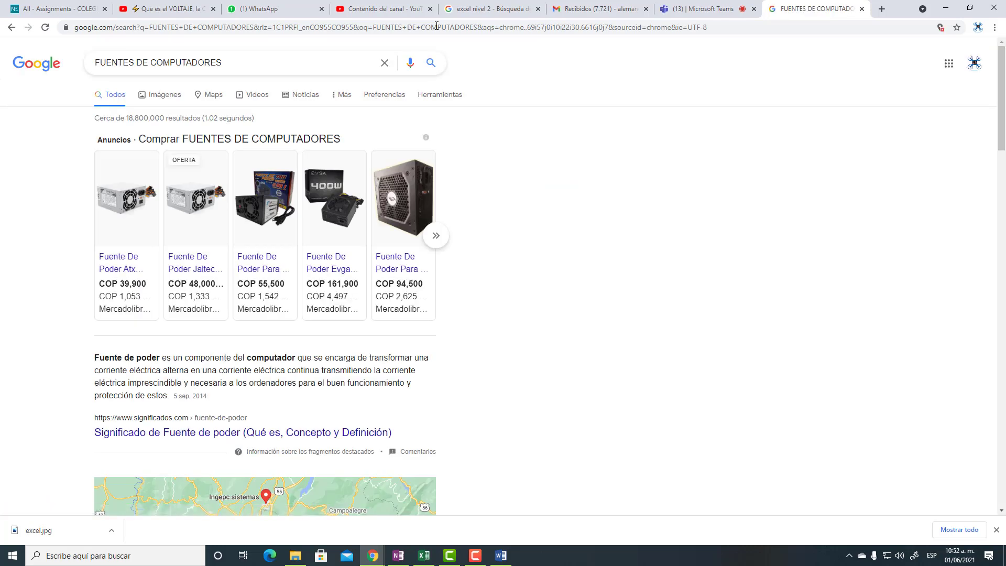
Open the significados.com 'Significado de Fuente de poder' result and scroll through the article
scroll(573, 115, "down", 2)
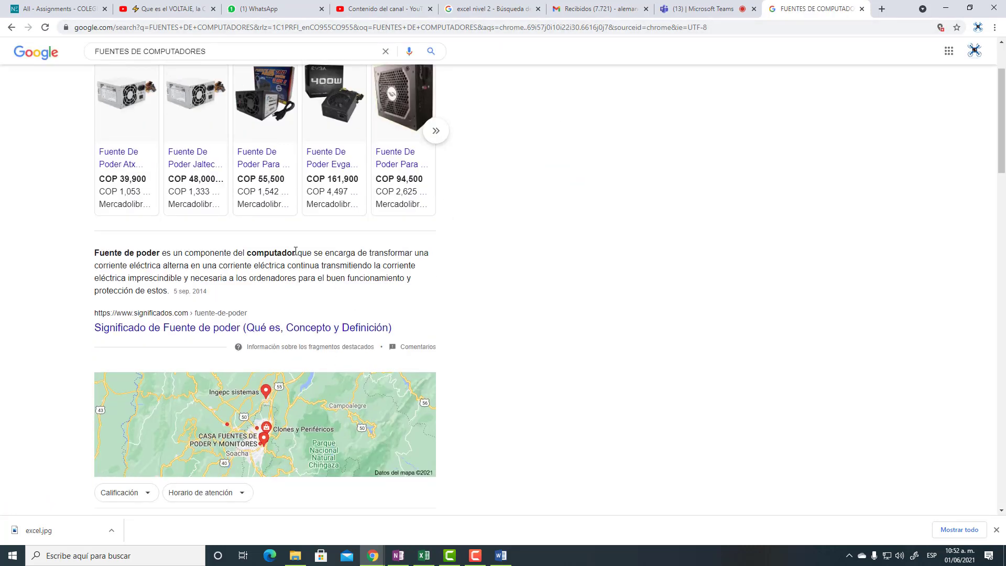
left_click(177, 329)
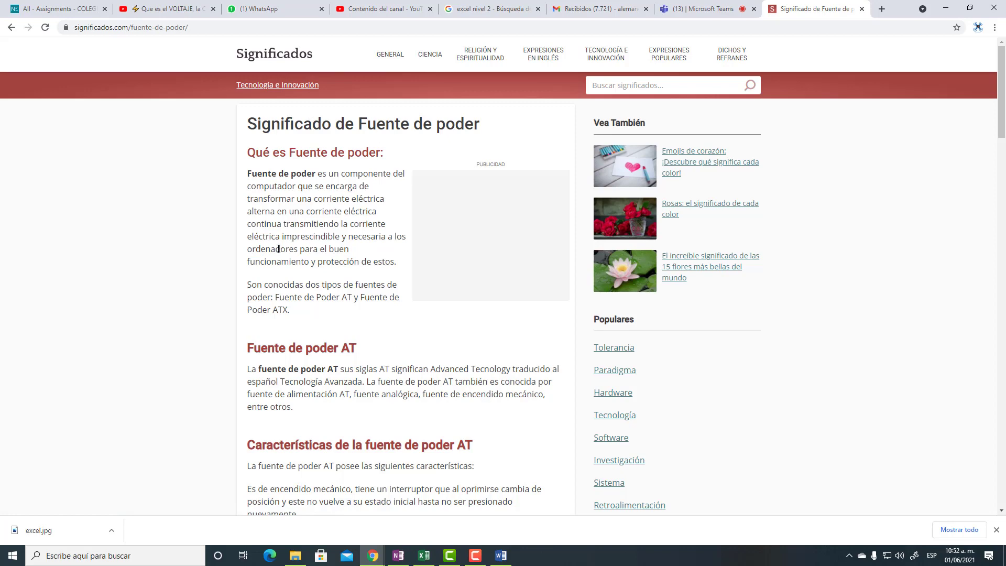
scroll(279, 248, "down", 8)
scroll(259, 182, "up", 8)
scroll(355, 307, "down", 4)
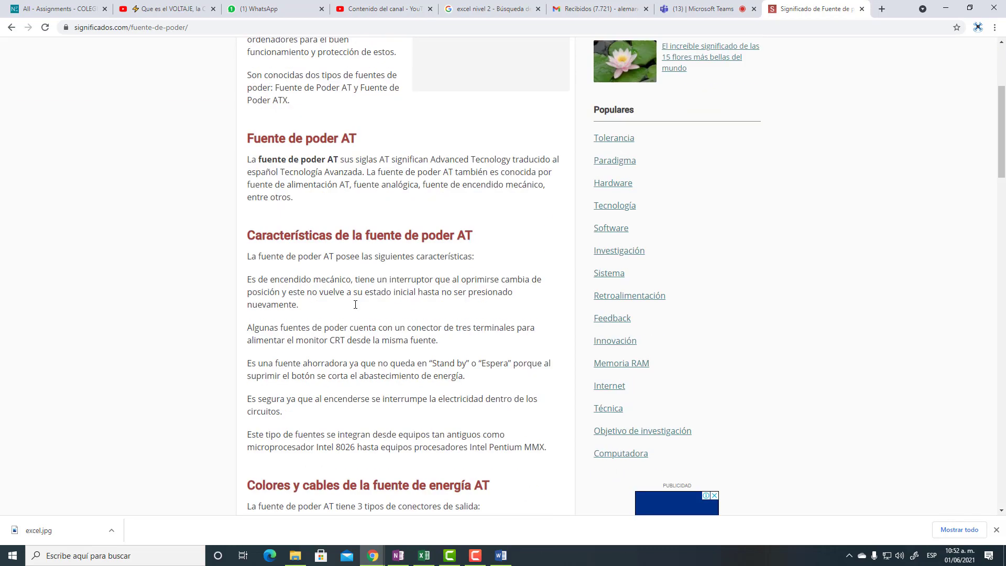
scroll(355, 305, "down", 4)
scroll(355, 304, "down", 3)
scroll(355, 304, "down", 6)
scroll(355, 304, "down", 7)
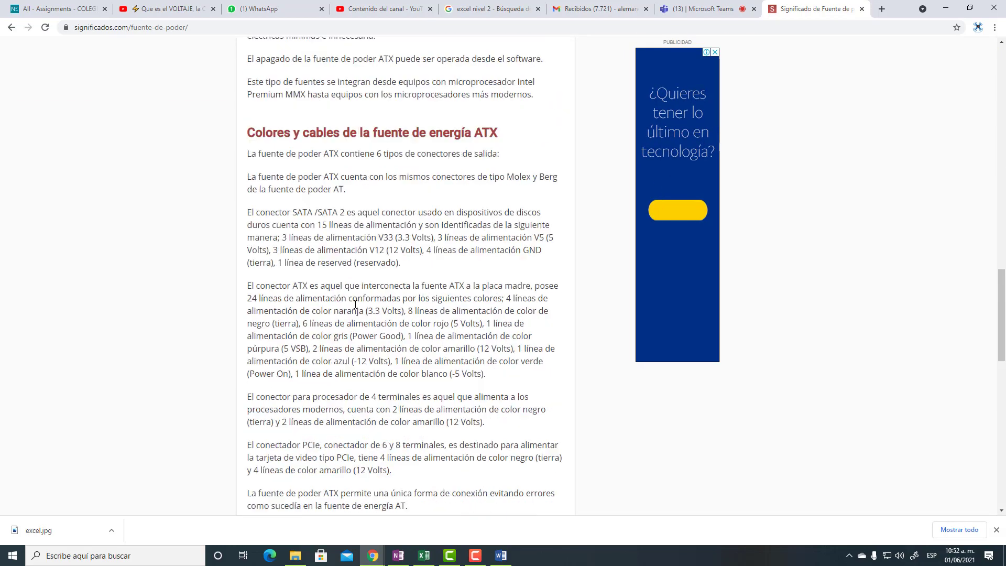
scroll(355, 304, "down", 2)
scroll(355, 304, "up", 15)
scroll(355, 304, "up", 7)
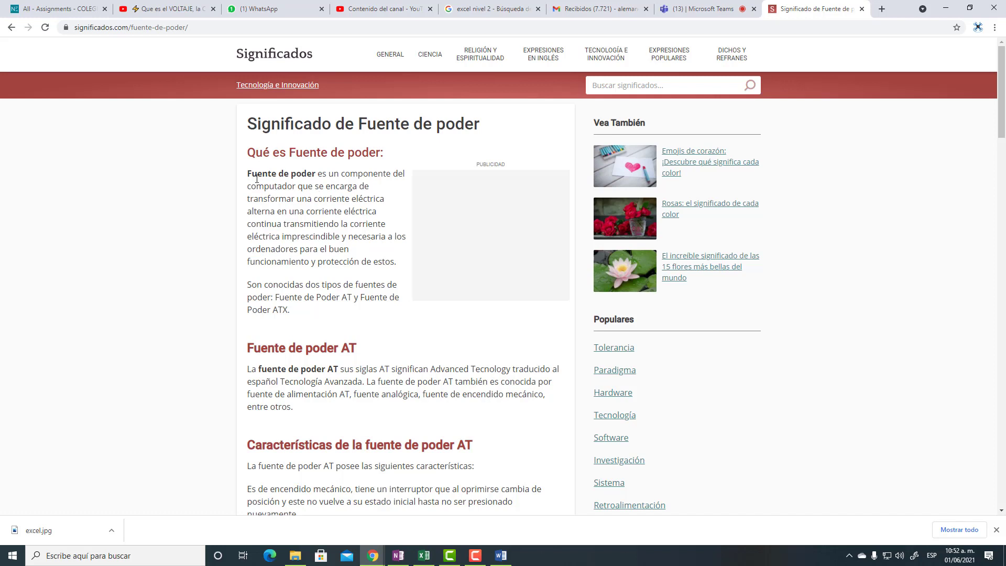
Select and copy the 'Qué es Fuente de poder' section through the AT/ATX sentence
mouse_move(247, 152)
left_mouse_down()
mouse_move(331, 199)
mouse_move(359, 318)
left_mouse_up()
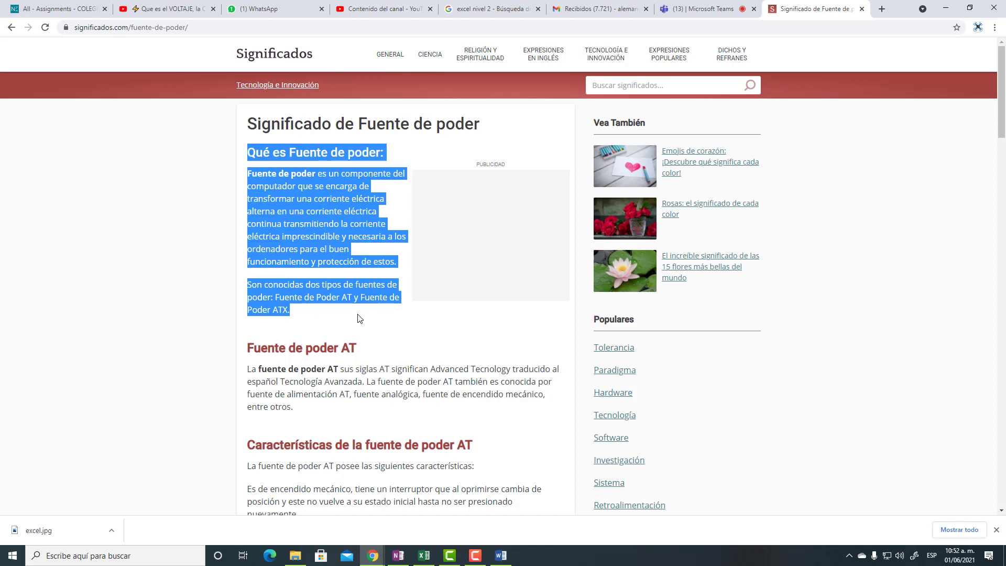
right_click(313, 239)
left_click(337, 247)
Back in Word, paste the copied definition onto the blank page
left_click(502, 560)
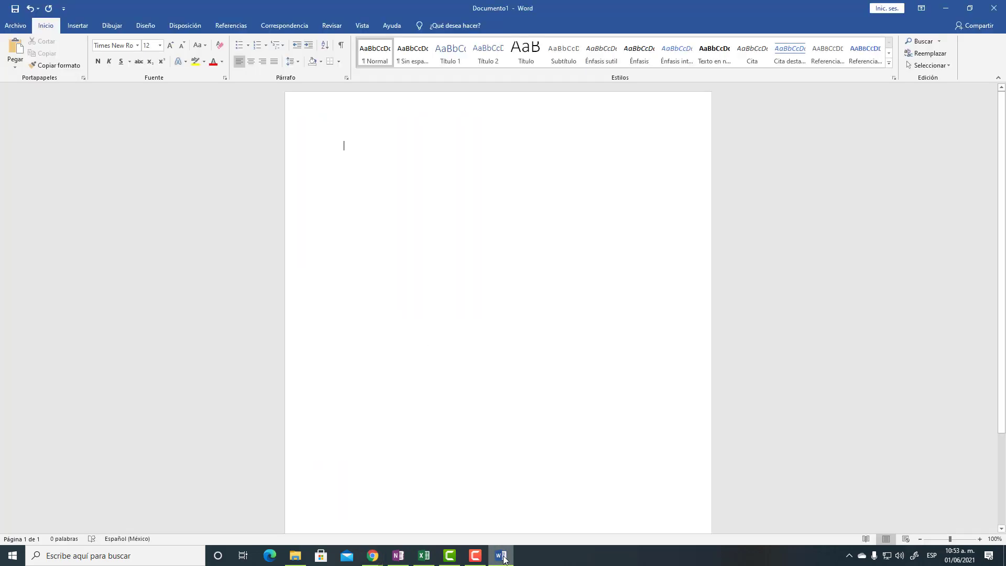
right_click(351, 148)
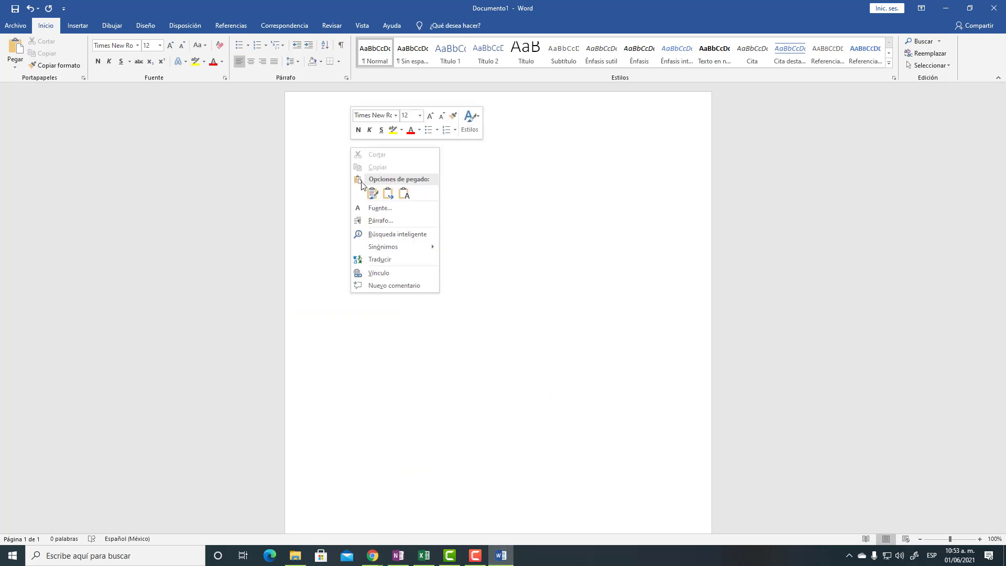
left_click(404, 195)
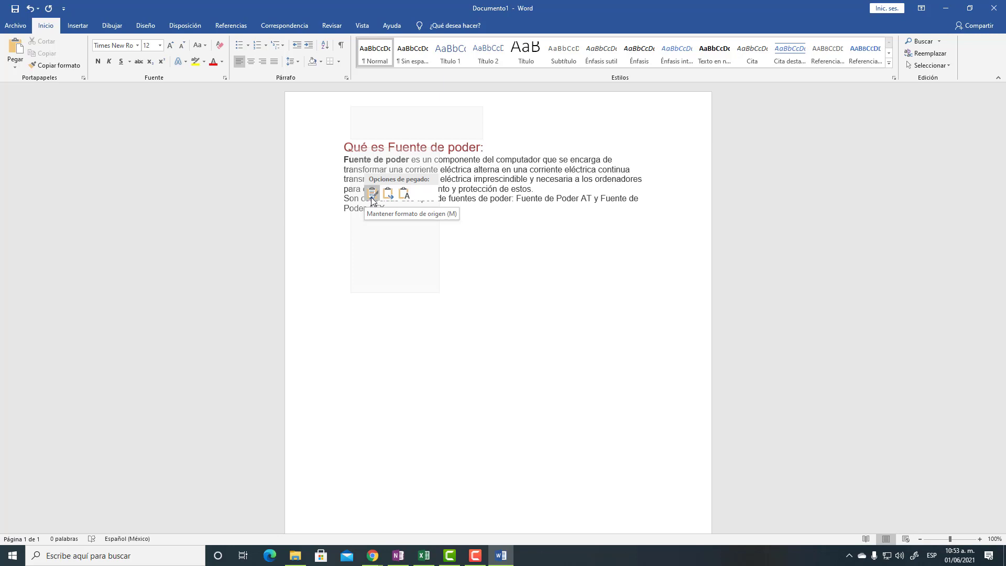
Keep the pasted text as plain text, delete the empty line, and correct 'continua' to 'continúa'
left_click(404, 196)
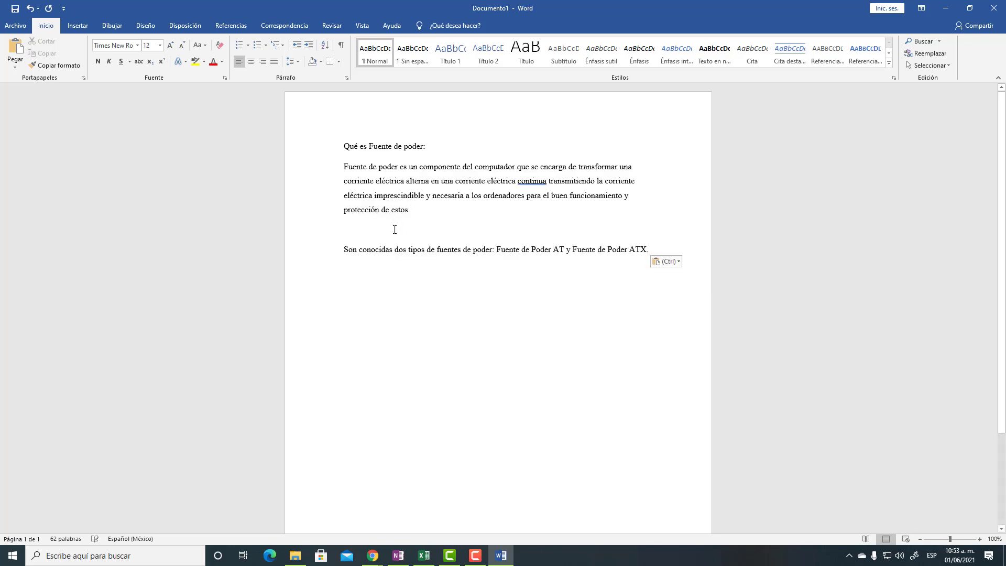
key("Delete")
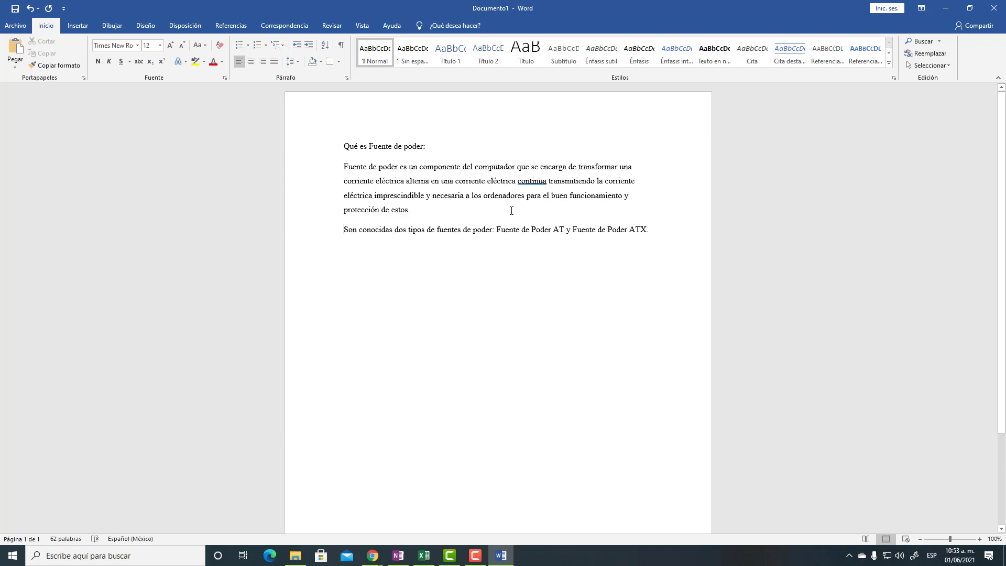
right_click(535, 185)
left_click(482, 194)
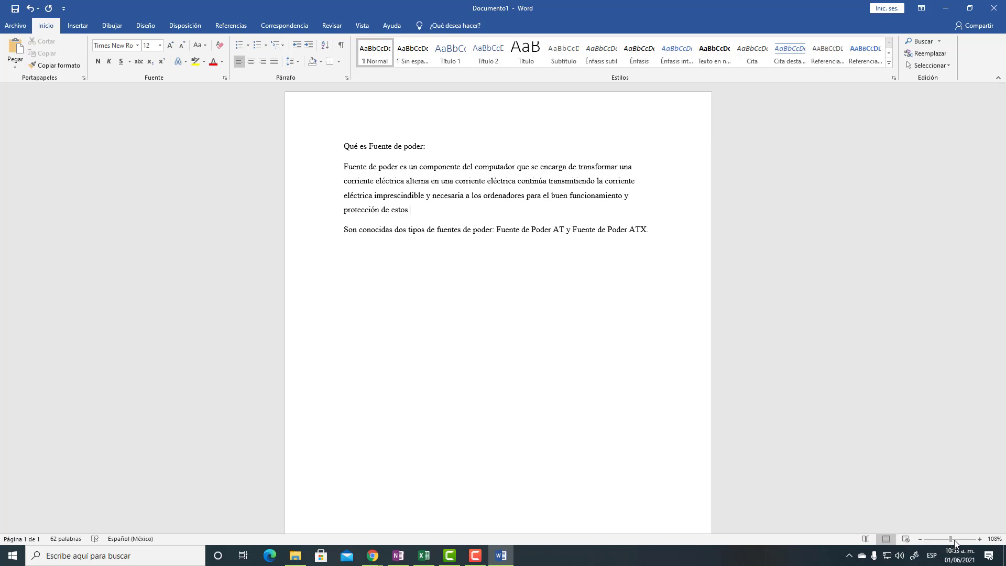
Zoom in on the page and select the title line and 'Fuente de poder' text
left_click_drag(950, 539, 955, 540)
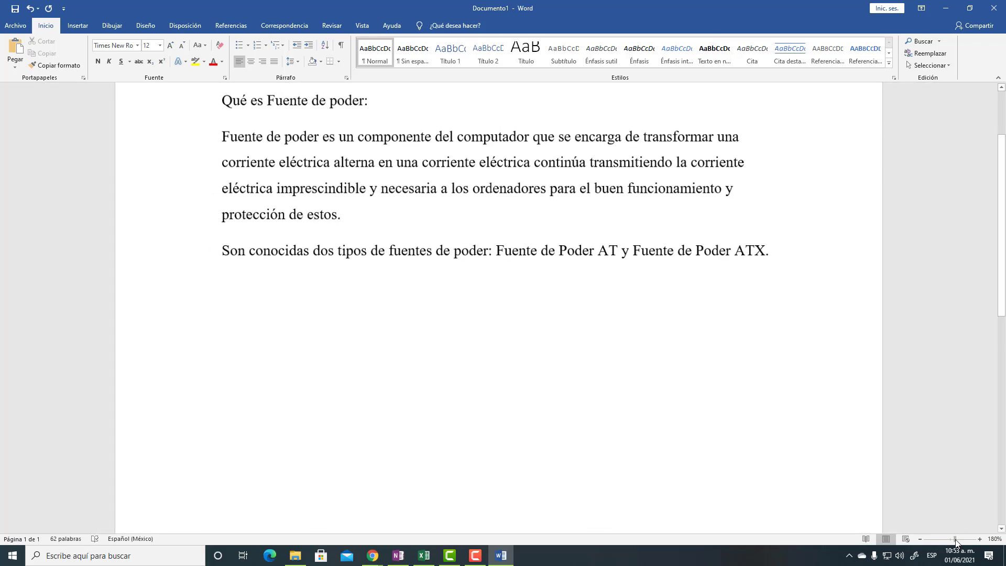
scroll(733, 443, "up", 3)
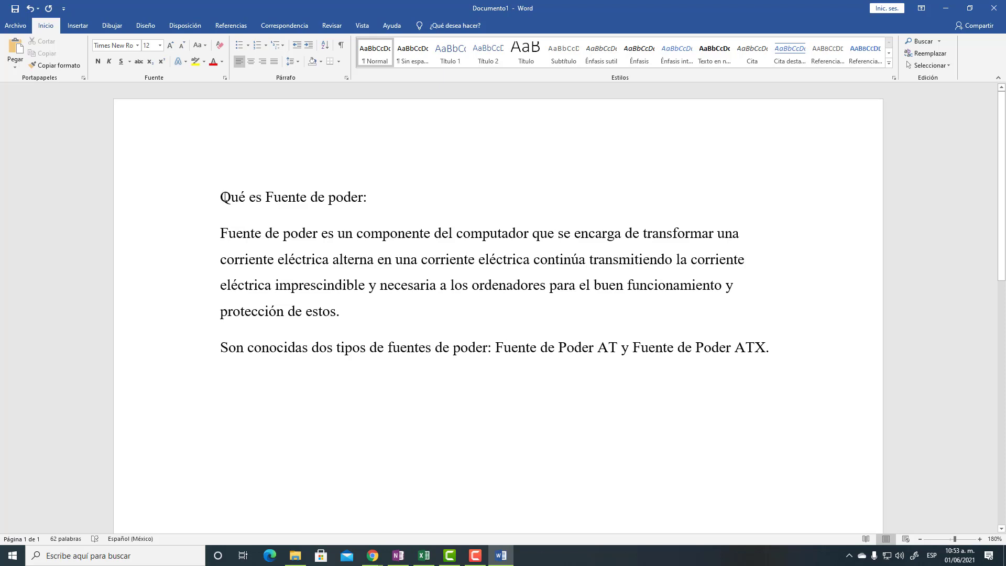
left_click(221, 197)
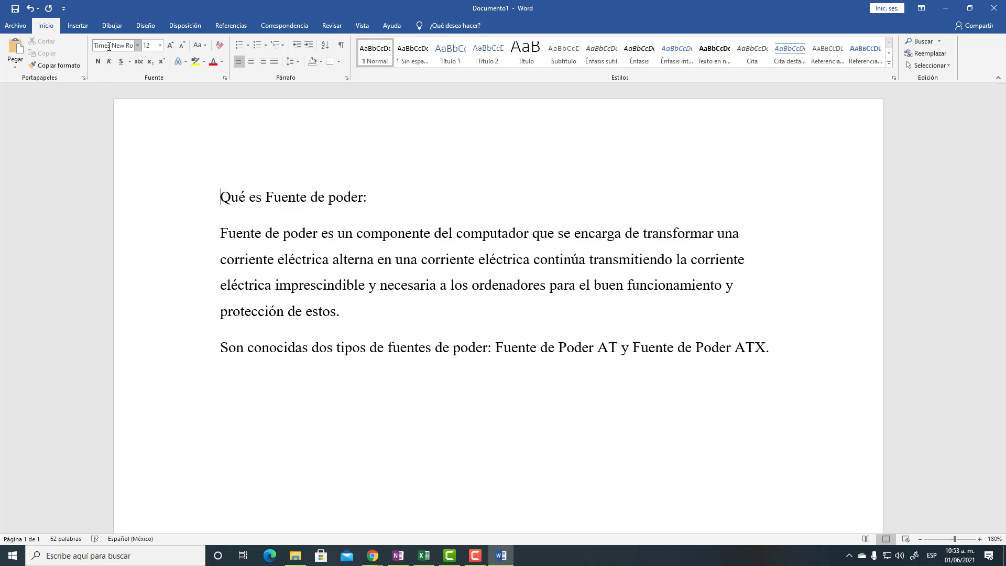
triple_click(371, 206)
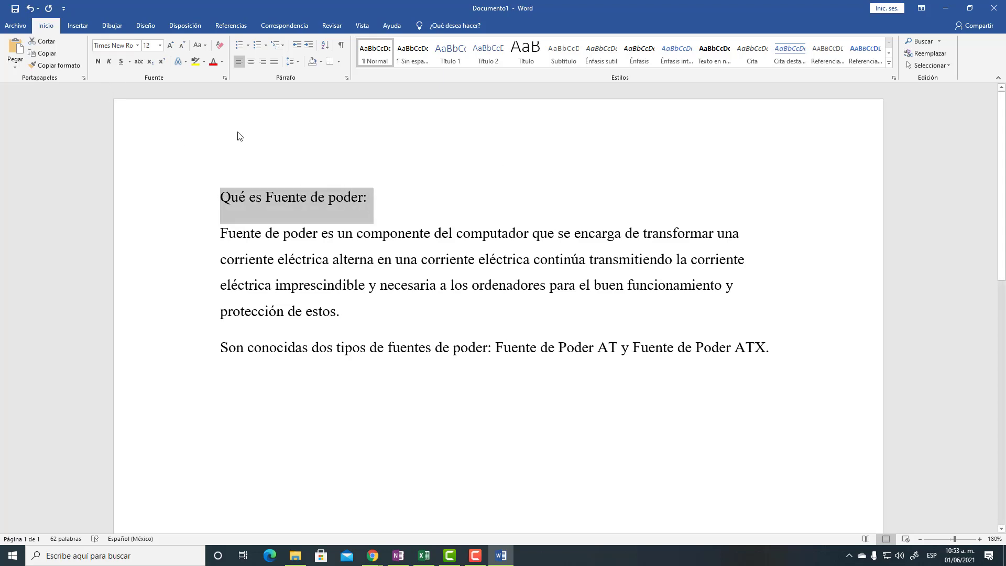
left_click(240, 151)
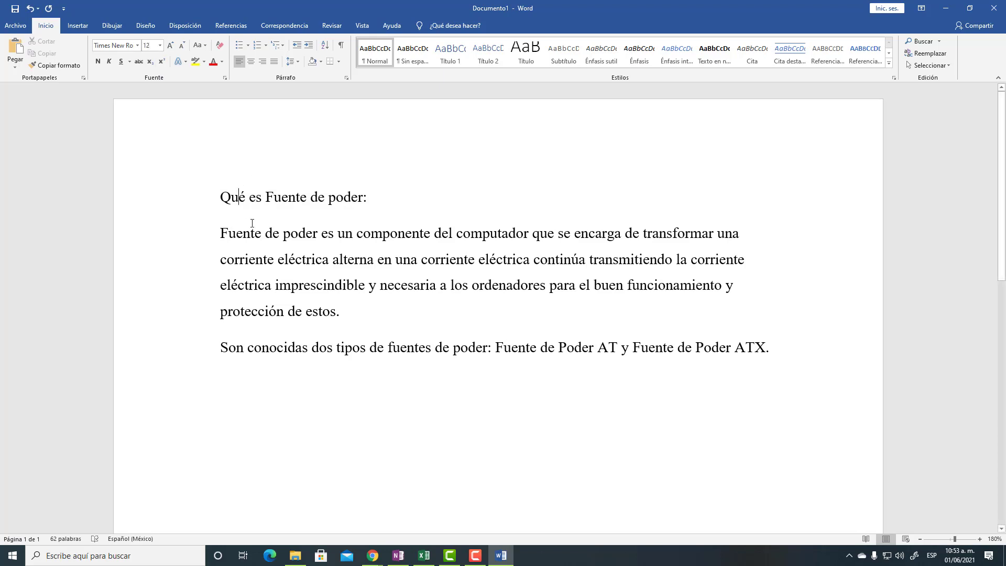
left_click_drag(221, 233, 322, 233)
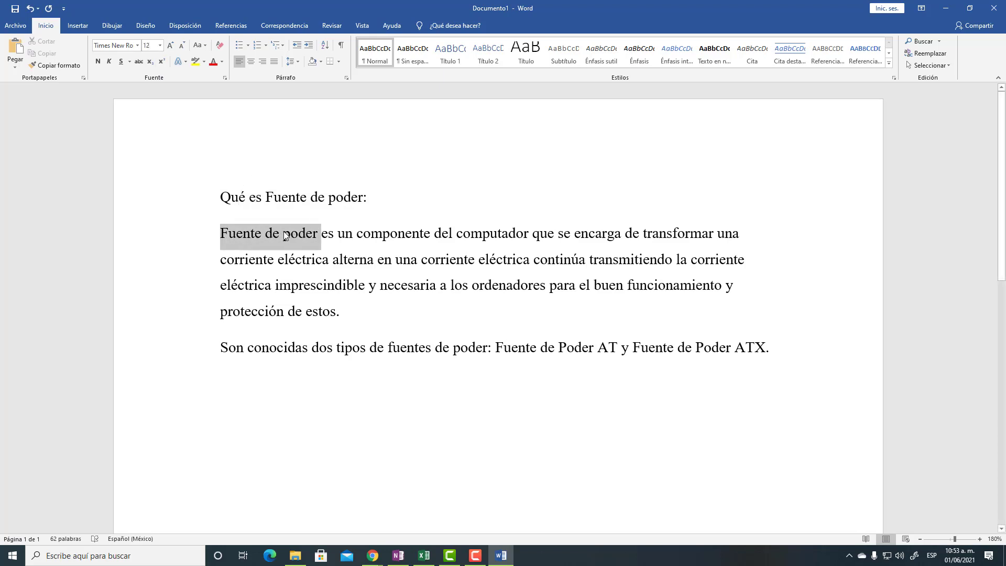
Confirm the title's line spacing is set to 1.5
left_click(265, 144)
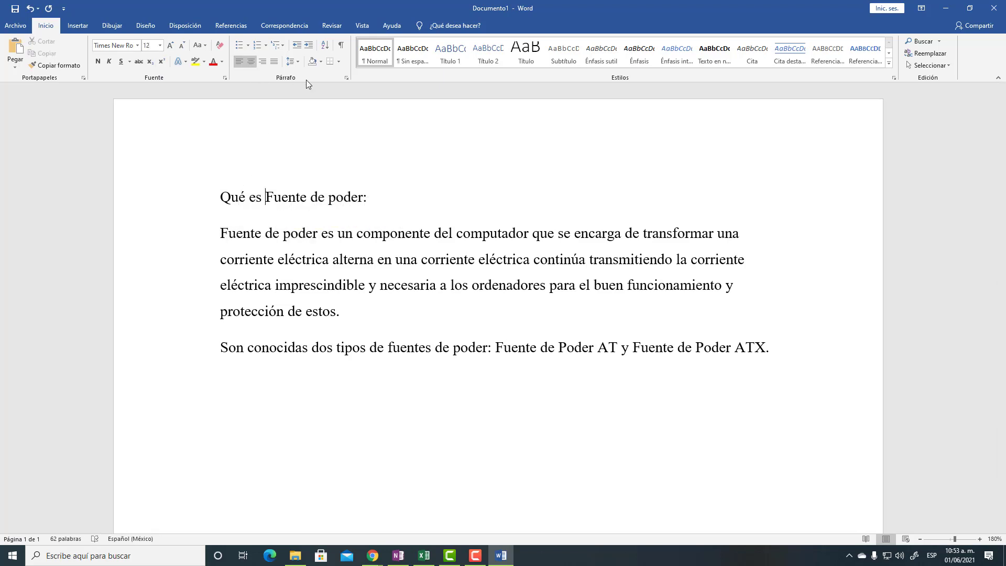
left_click(296, 63)
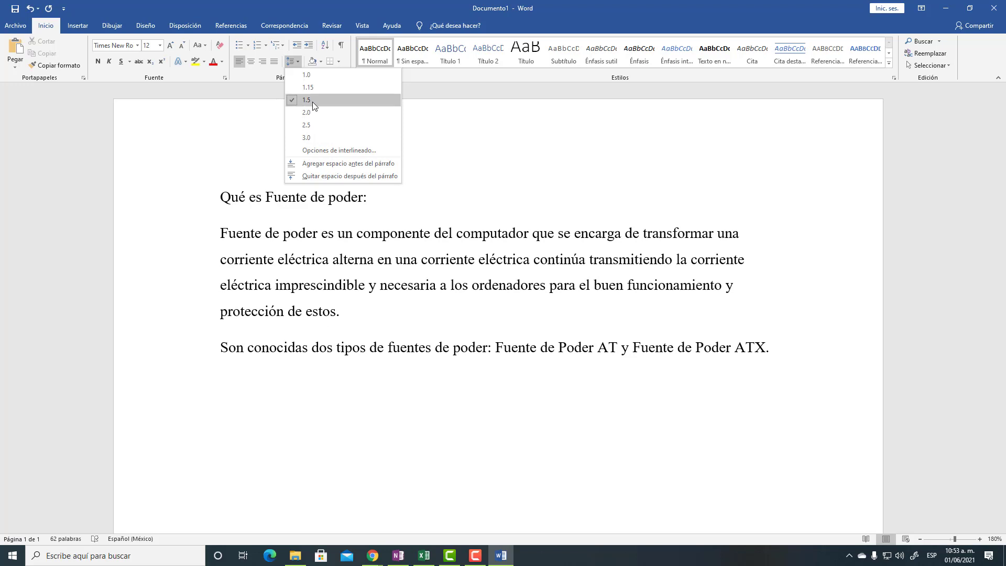
left_click(313, 101)
left_click(365, 203)
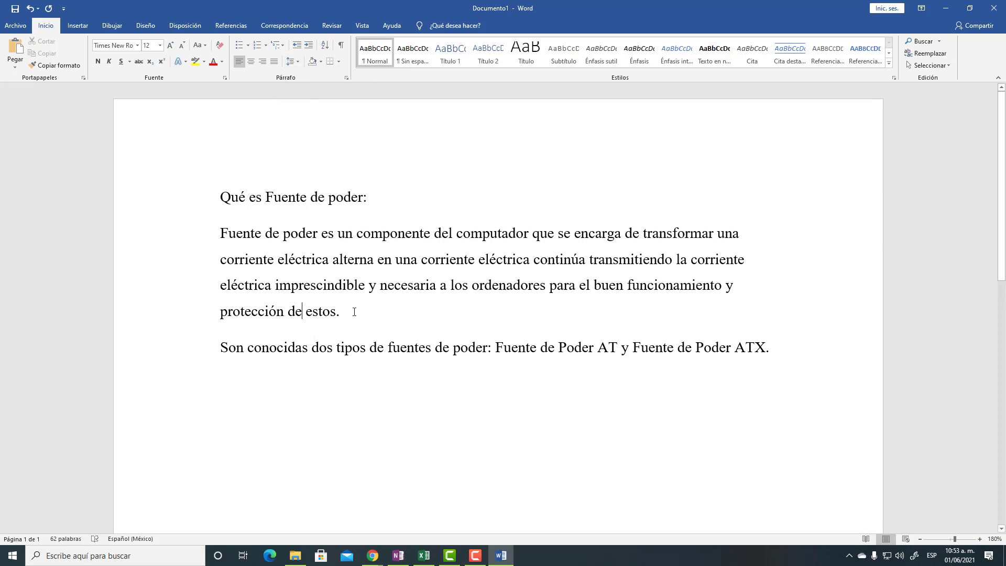
left_click(782, 356)
left_click_drag(225, 234, 325, 347)
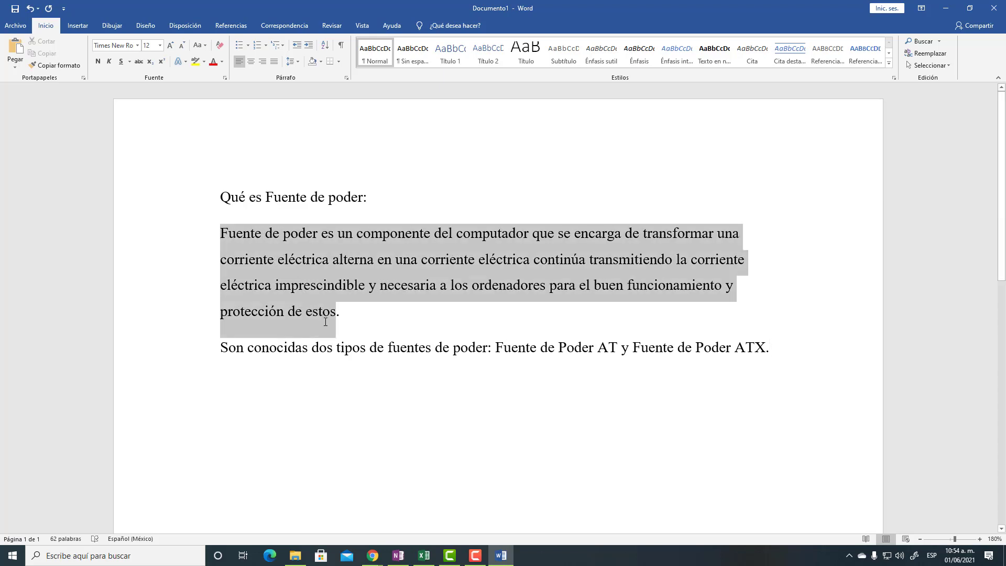
left_click(321, 346)
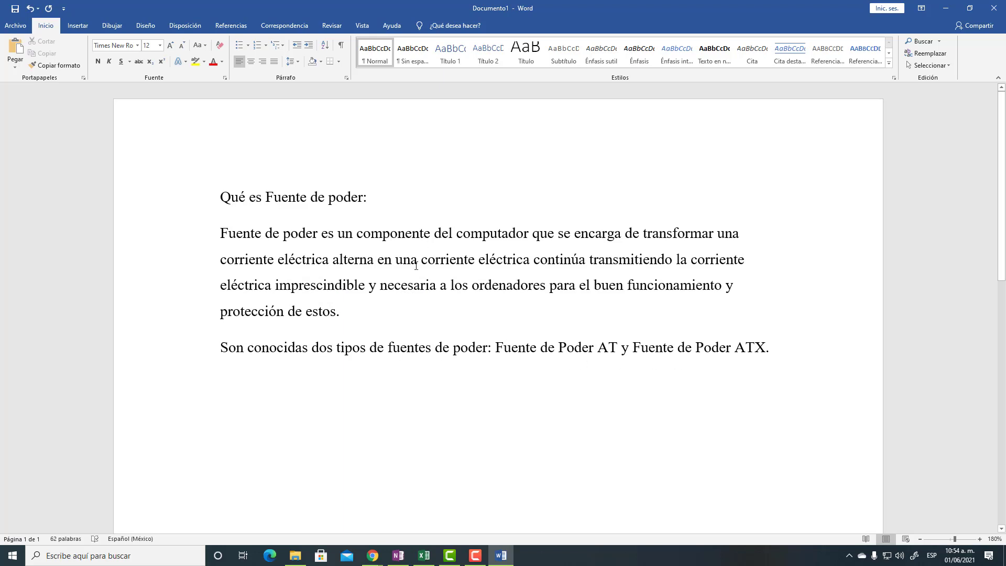
mouse_move(221, 199)
left_mouse_down()
mouse_move(656, 352)
mouse_move(768, 352)
left_mouse_up()
left_click(662, 347)
mouse_move(218, 198)
left_mouse_down()
mouse_move(460, 356)
mouse_move(773, 361)
left_mouse_up()
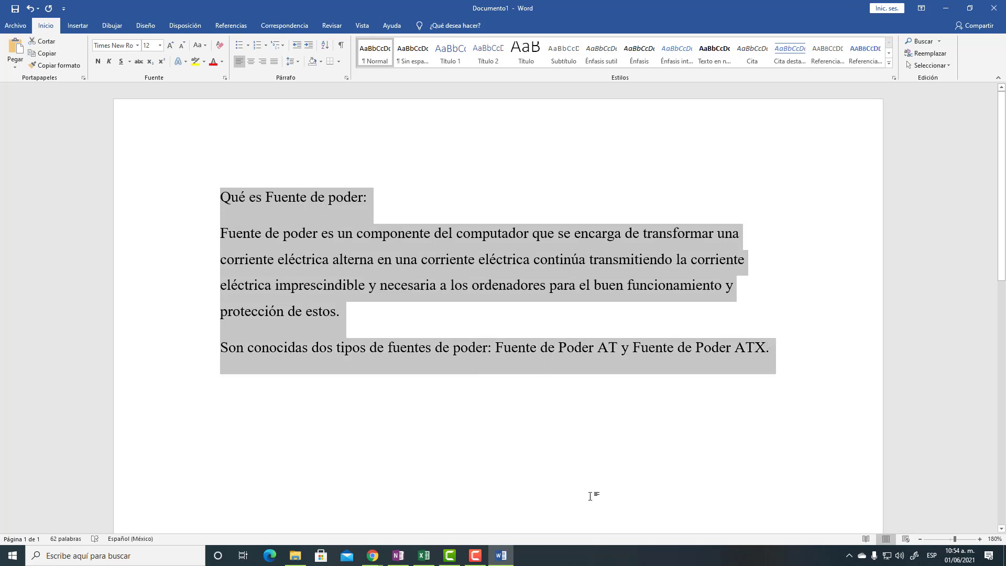
mouse_move(372, 555)
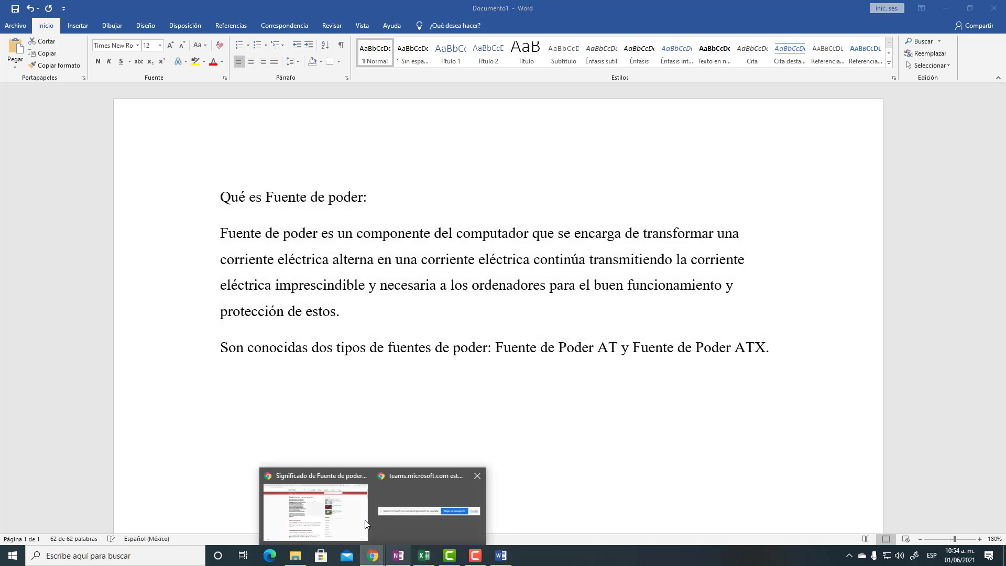
left_click(319, 503)
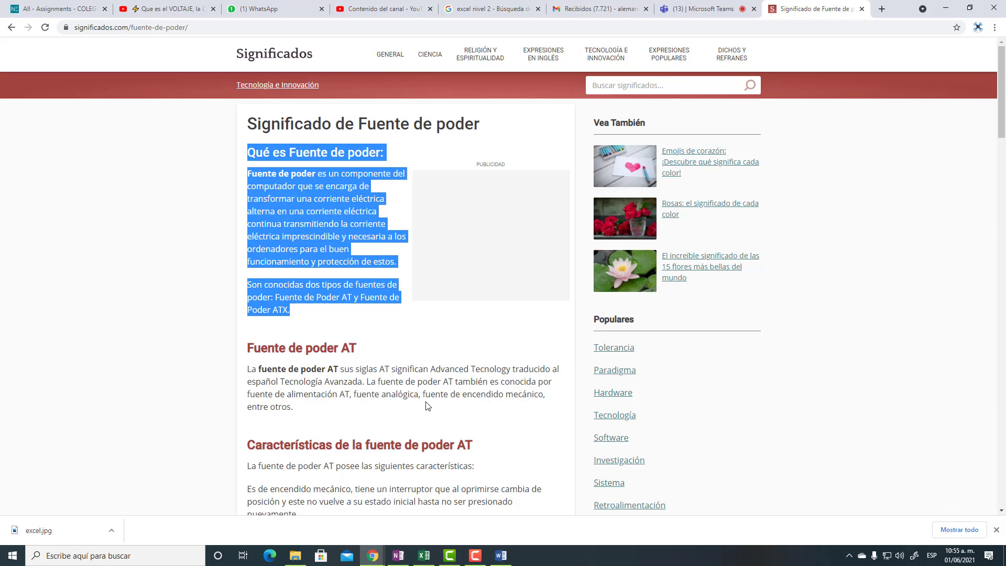
left_click(500, 556)
left_click(480, 445)
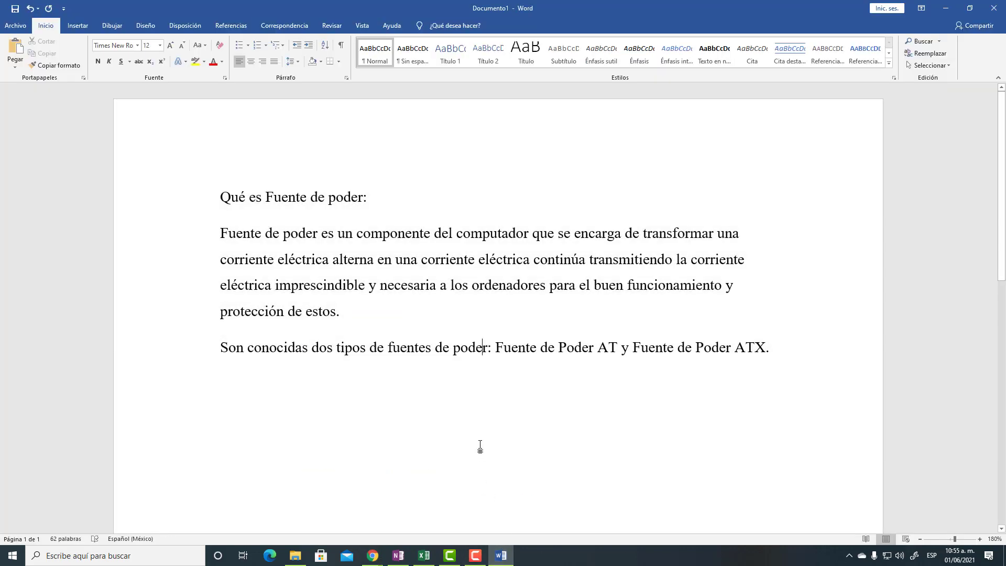
left_click(319, 393)
Start a new citation source via Referencias > Insertar cita > Agregar nueva fuente, defaulting to Libro
left_click(227, 27)
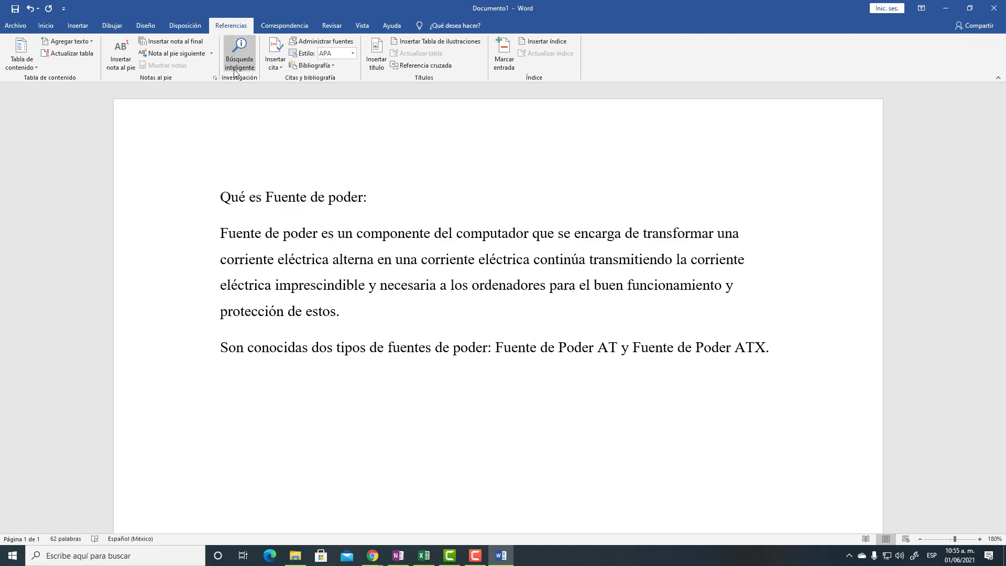
left_click(281, 69)
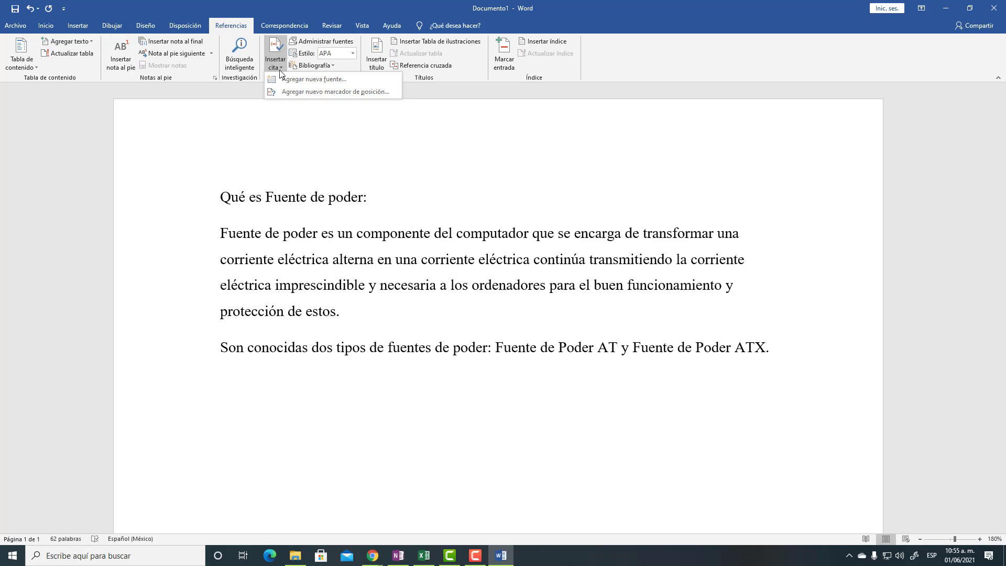
left_click(322, 83)
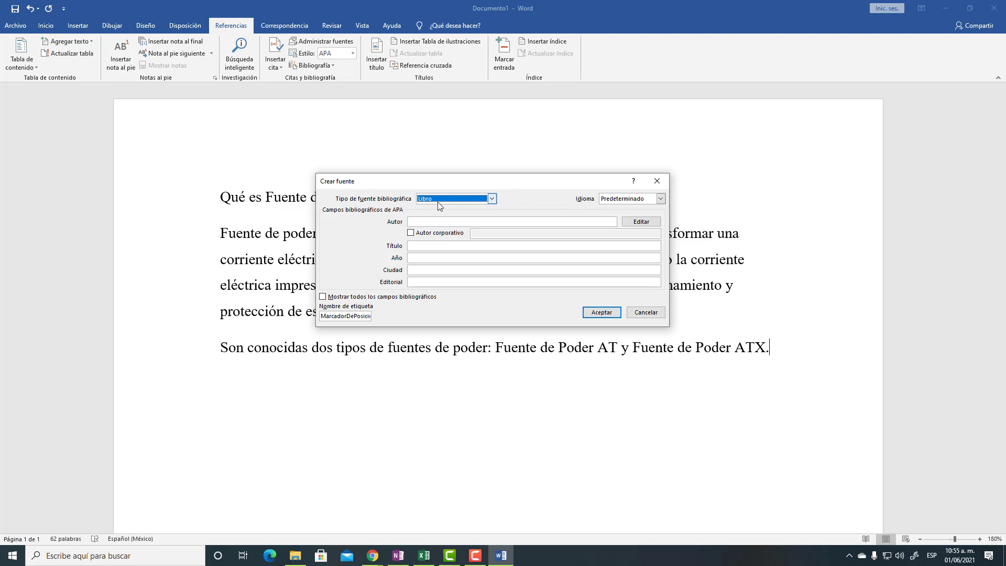
Change the new source's type from Libro to Sitio web and select the Autor field
left_click(492, 200)
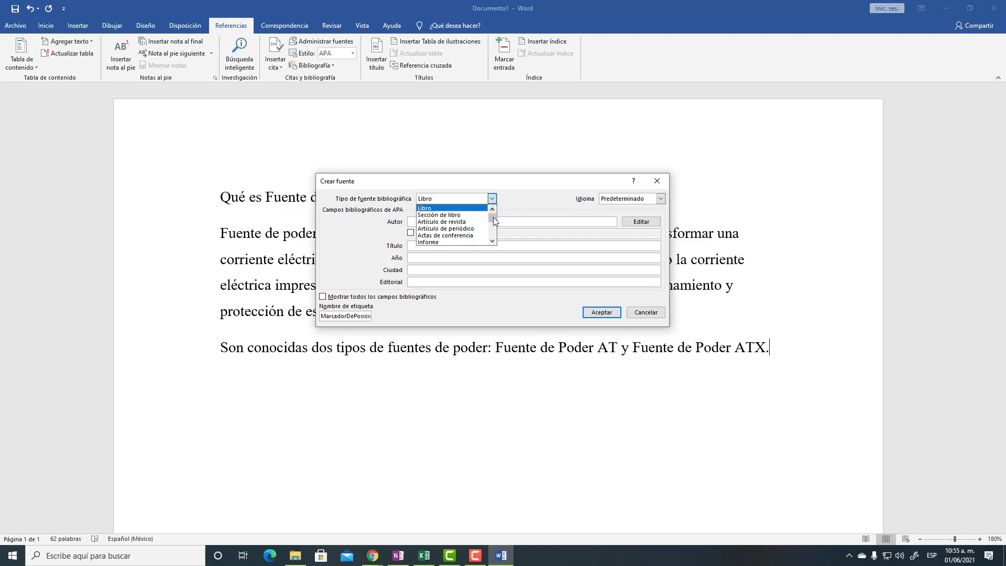
mouse_move(493, 217)
left_mouse_down()
mouse_move(493, 234)
mouse_move(492, 217)
left_mouse_up()
mouse_move(492, 211)
left_mouse_down()
mouse_move(495, 238)
mouse_move(495, 205)
left_mouse_up()
left_click(526, 210)
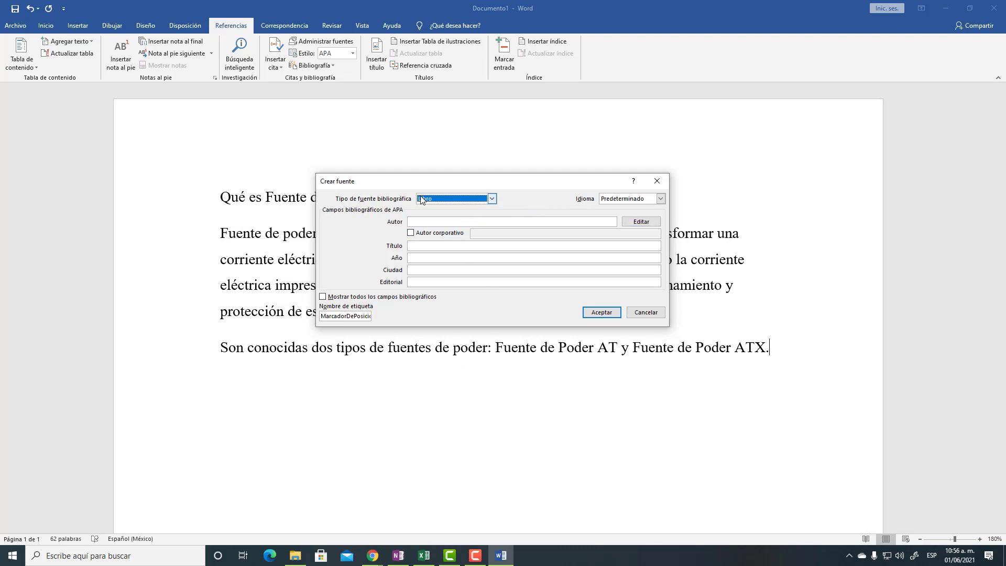
left_click(493, 199)
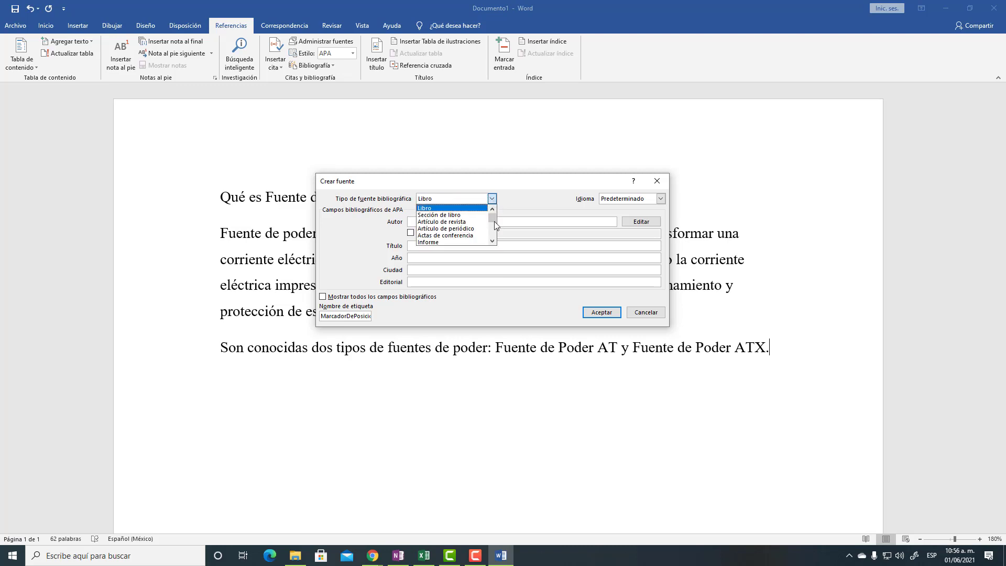
left_click(493, 242)
left_click(493, 242)
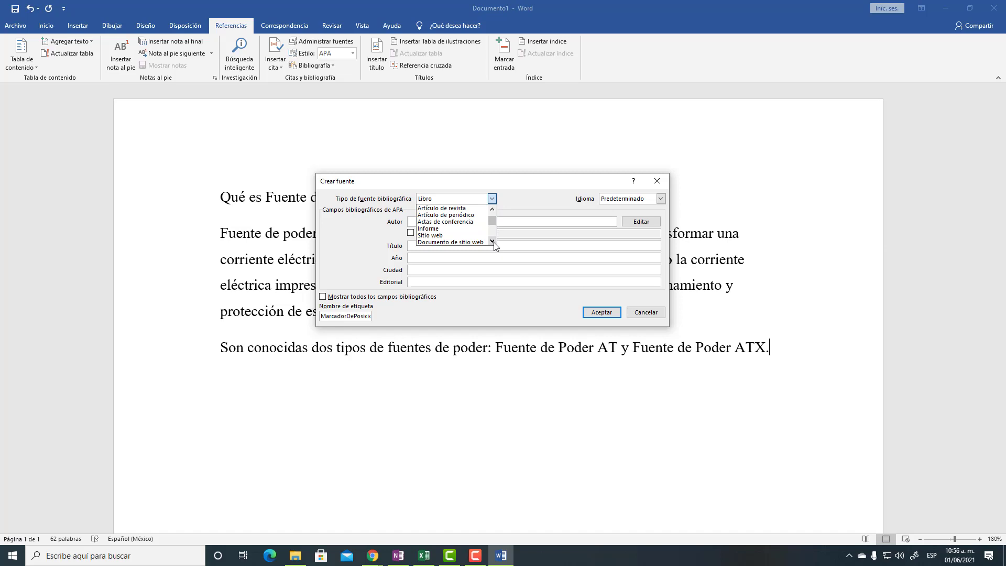
left_click(429, 236)
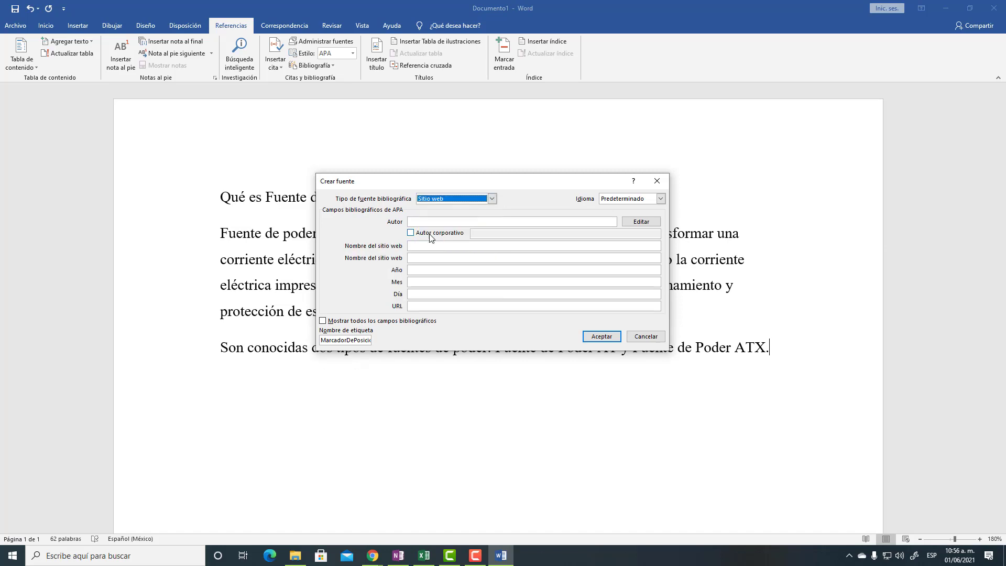
left_click(461, 223)
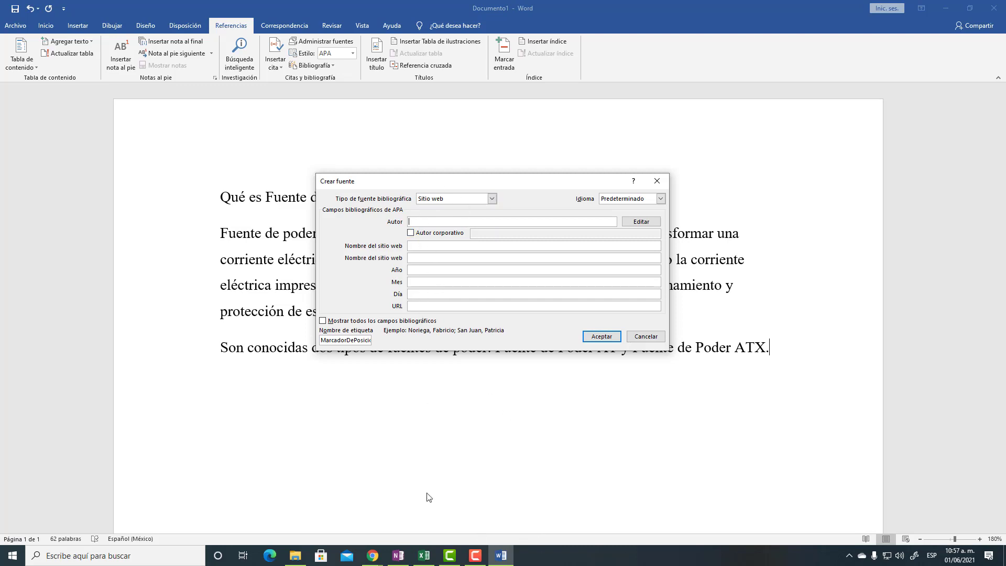
mouse_move(372, 555)
left_click(350, 517)
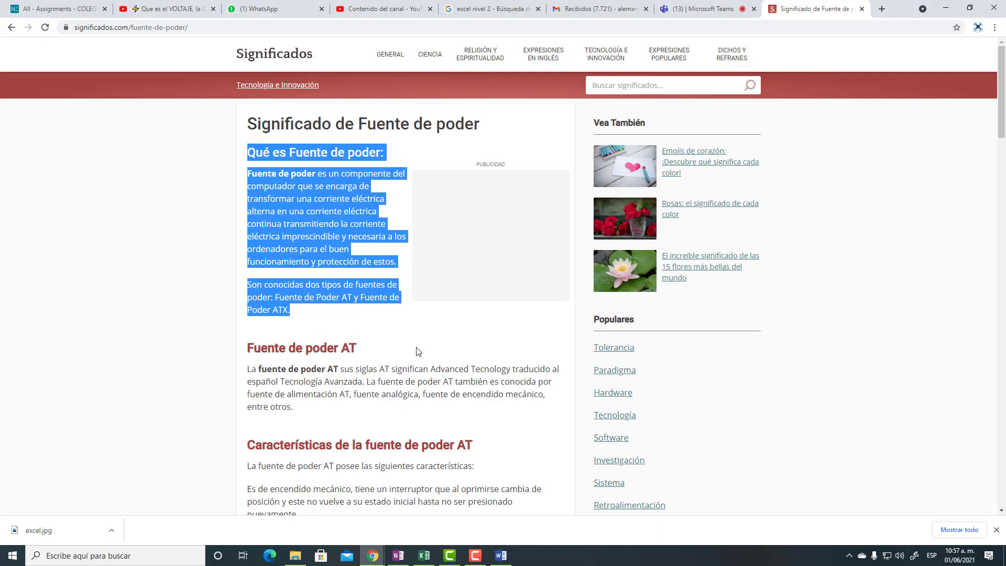
left_click(191, 172)
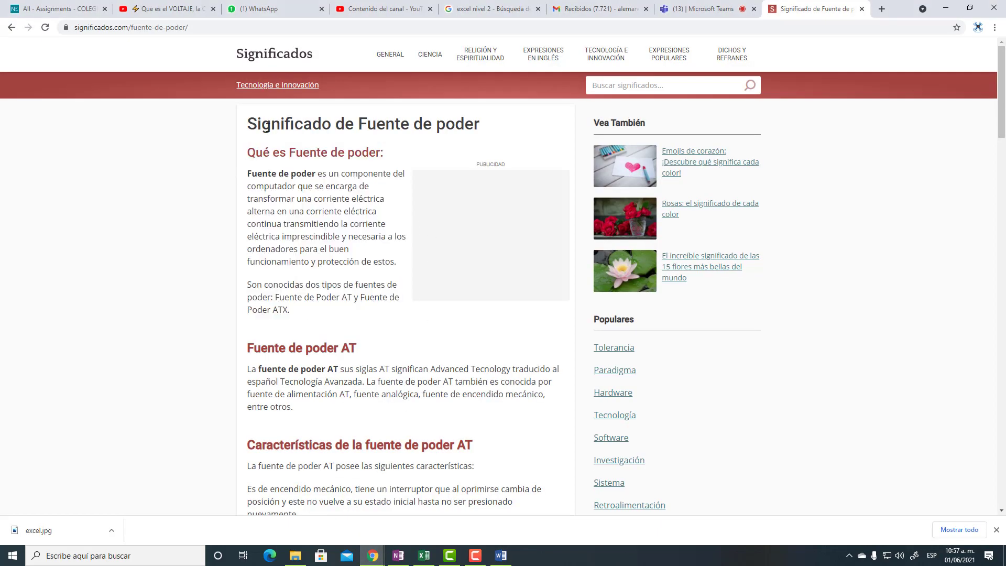
scroll(398, 263, "down", 1)
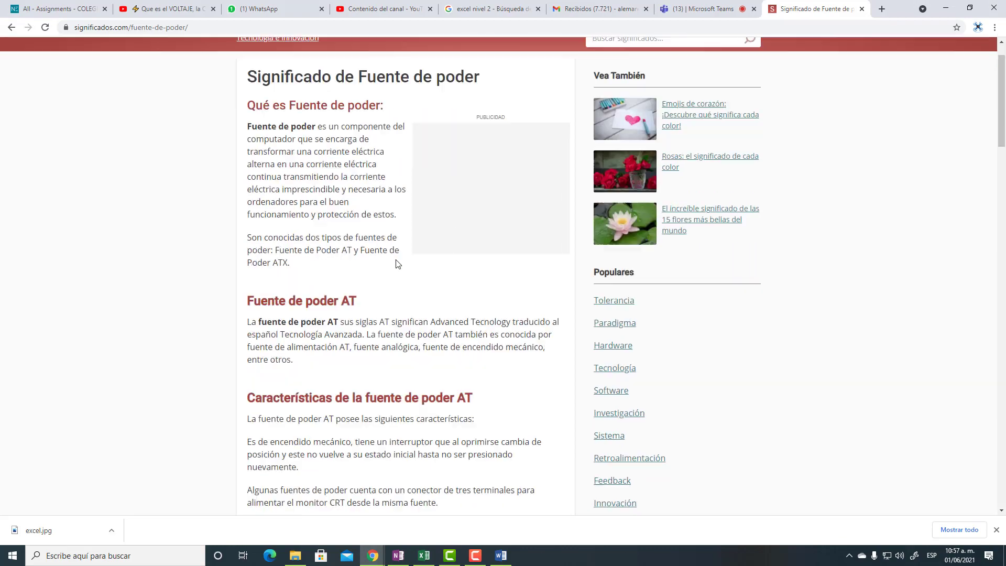
scroll(397, 265, "down", 6)
scroll(397, 265, "down", 6)
scroll(397, 266, "down", 6)
scroll(396, 266, "down", 5)
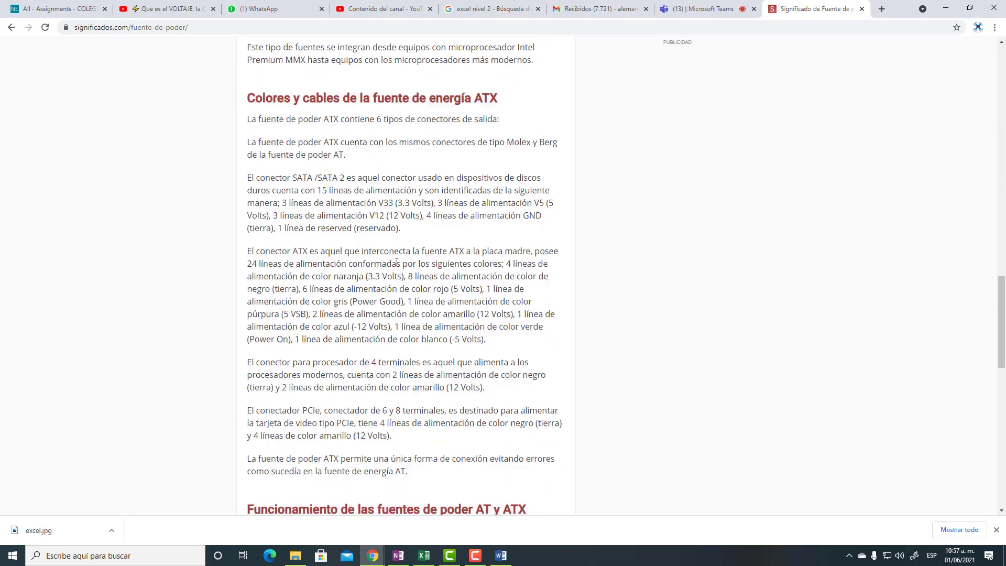
scroll(396, 265, "down", 6)
scroll(396, 265, "down", 5)
scroll(382, 255, "up", 2)
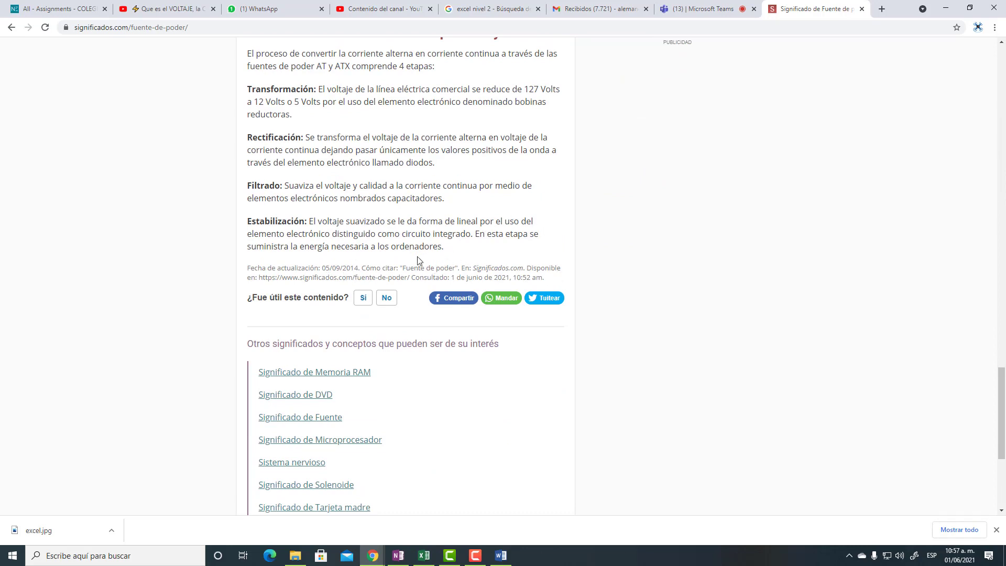
scroll(457, 260, "up", 2)
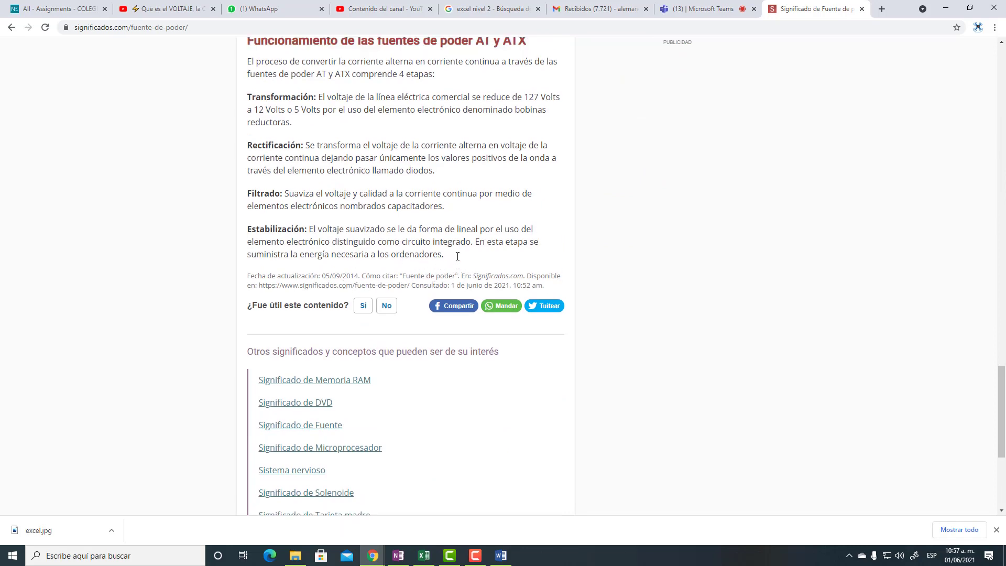
scroll(457, 259, "up", 10)
scroll(457, 256, "up", 10)
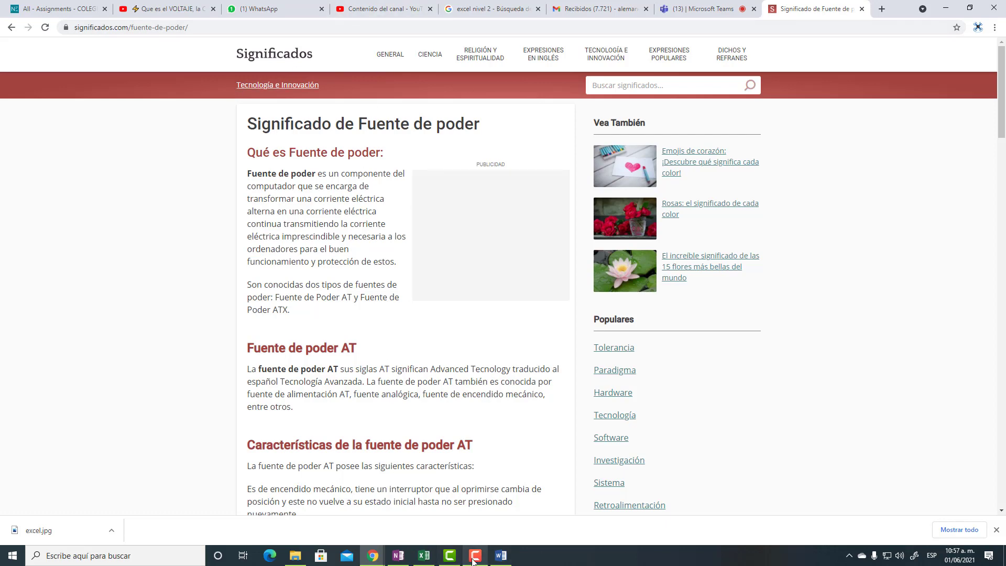
Enter 'significados' as the website author, then switch to the Significados article in Chrome
left_click(500, 556)
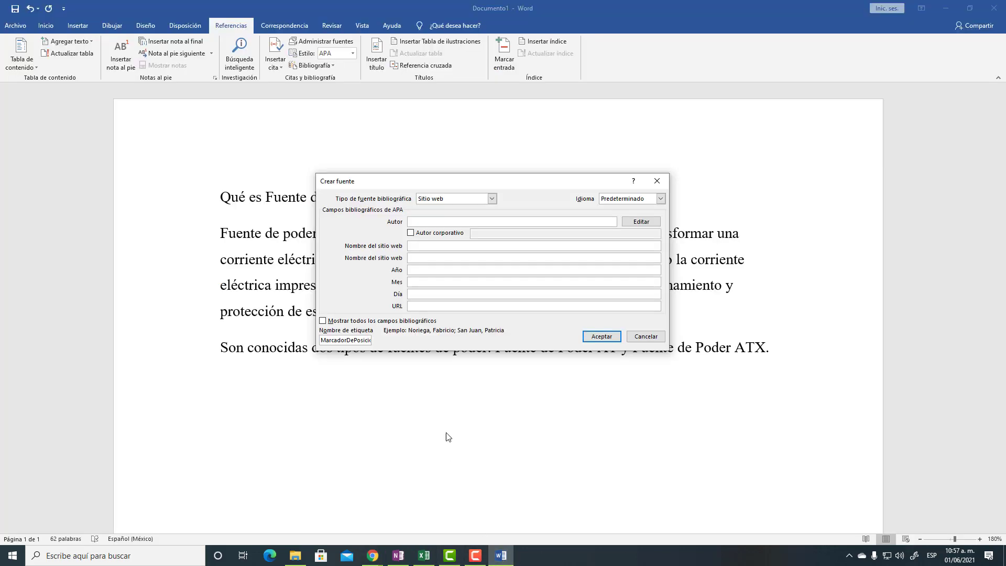
left_click(419, 222)
type("significados")
left_click(423, 246)
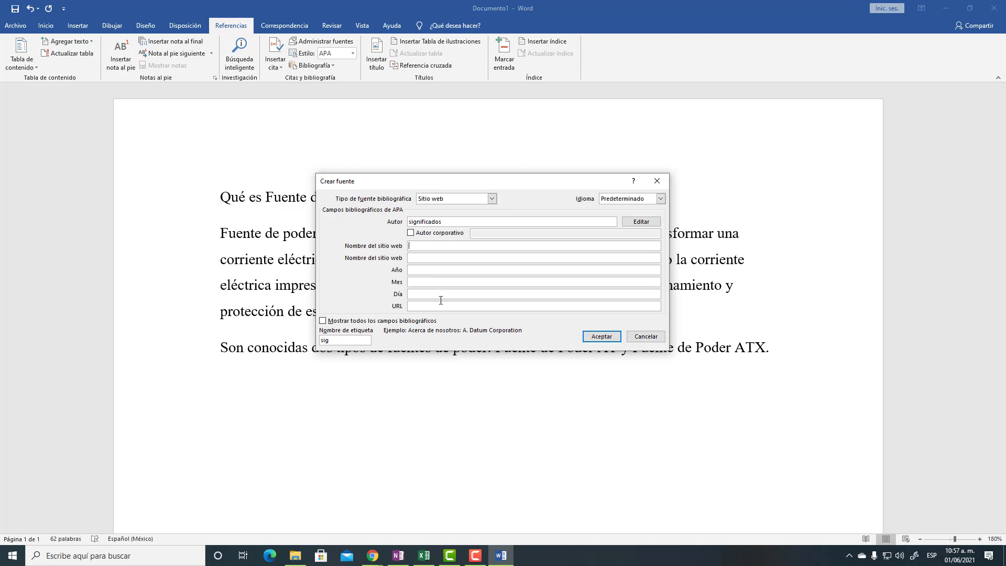
left_click(374, 563)
left_click(320, 519)
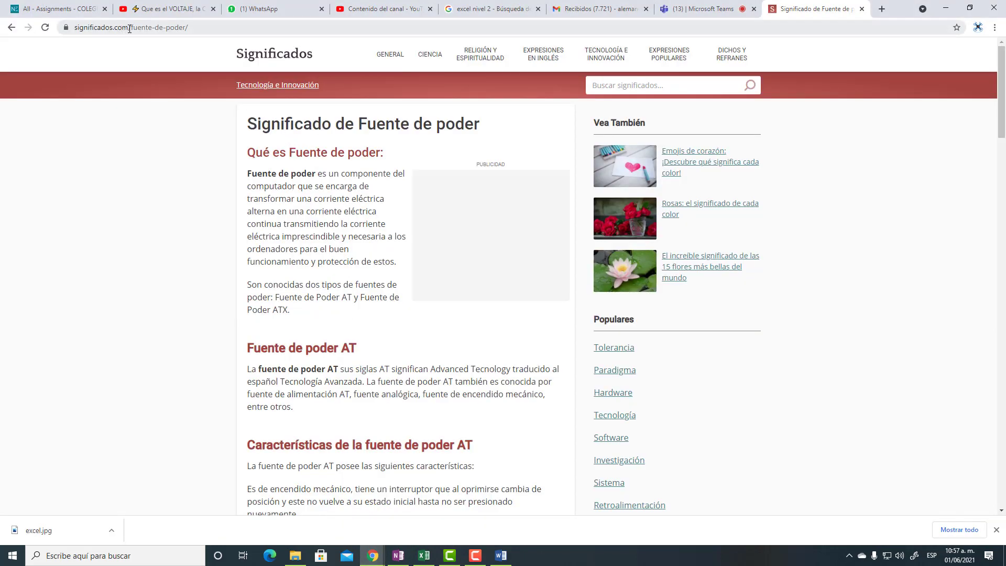
left_click_drag(129, 29, 76, 27)
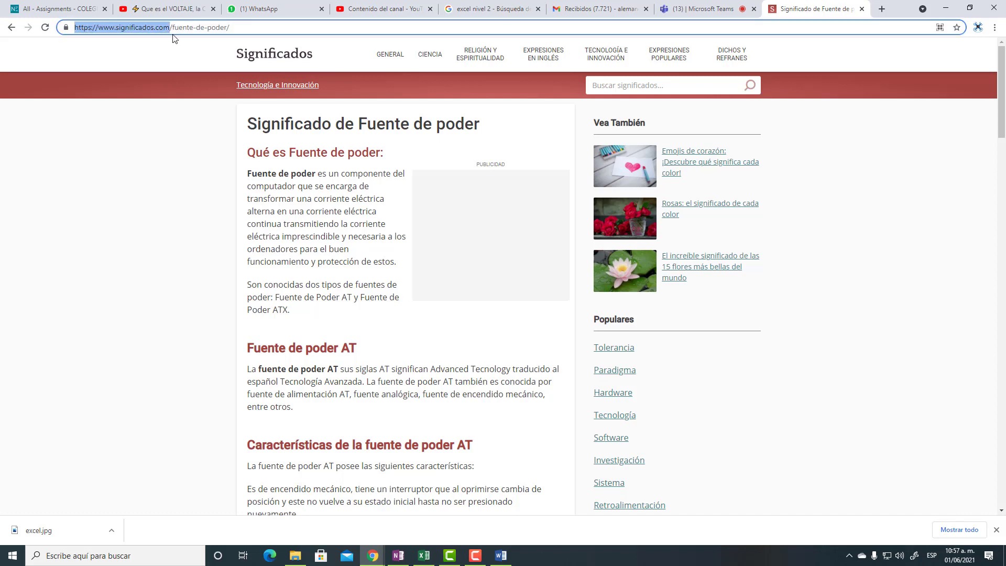
left_click(148, 27)
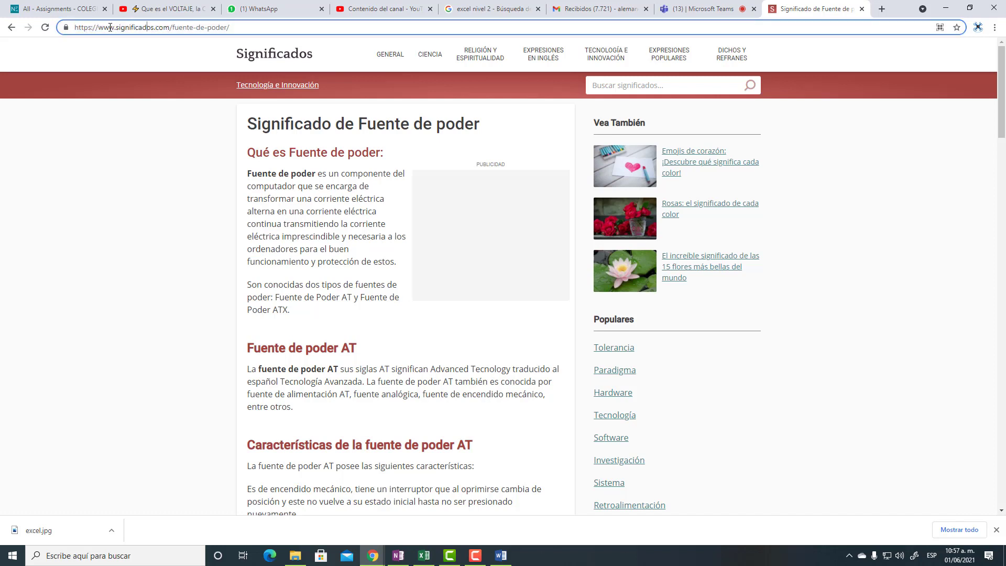
left_click_drag(97, 28, 168, 28)
right_click(164, 33)
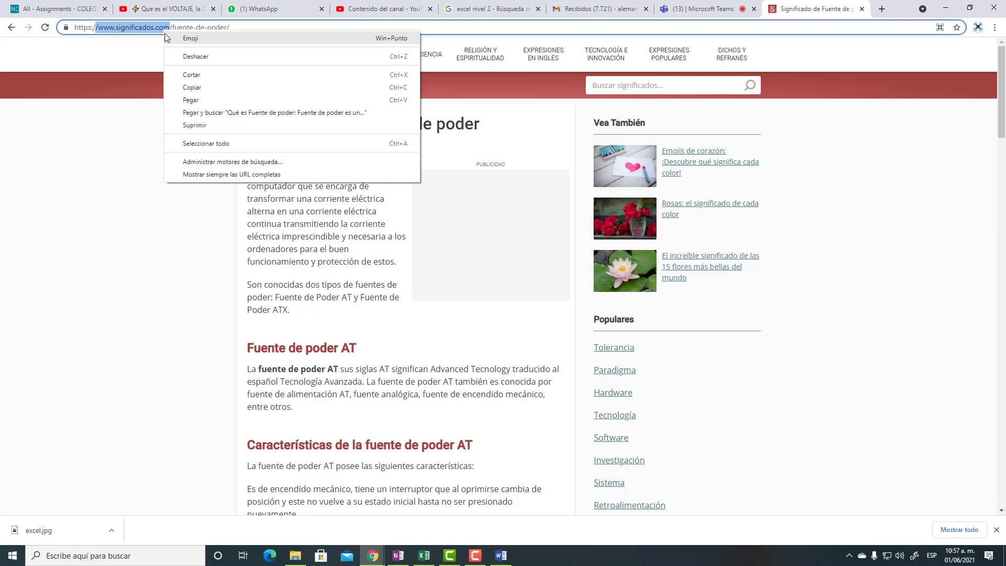
left_click(207, 87)
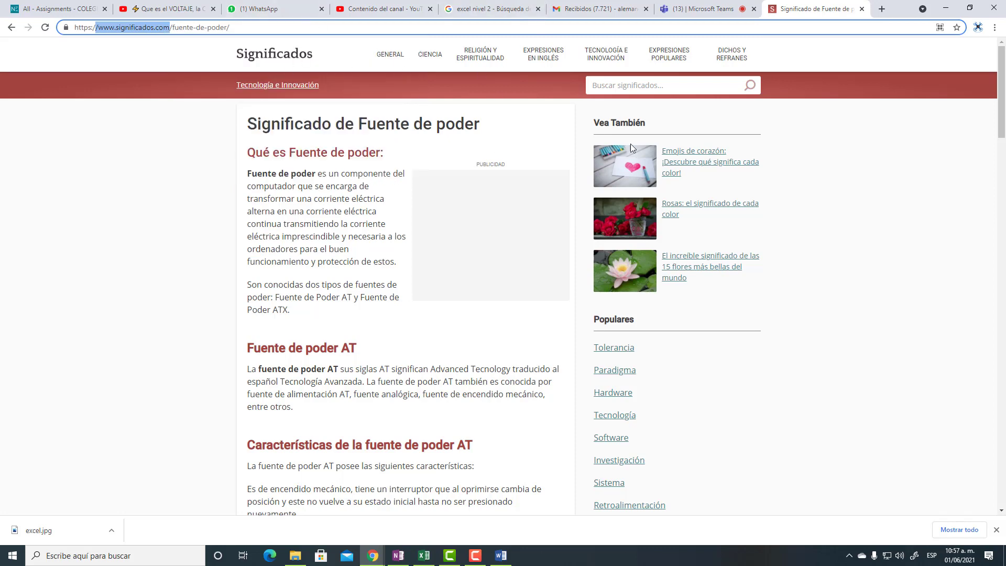
left_click(501, 555)
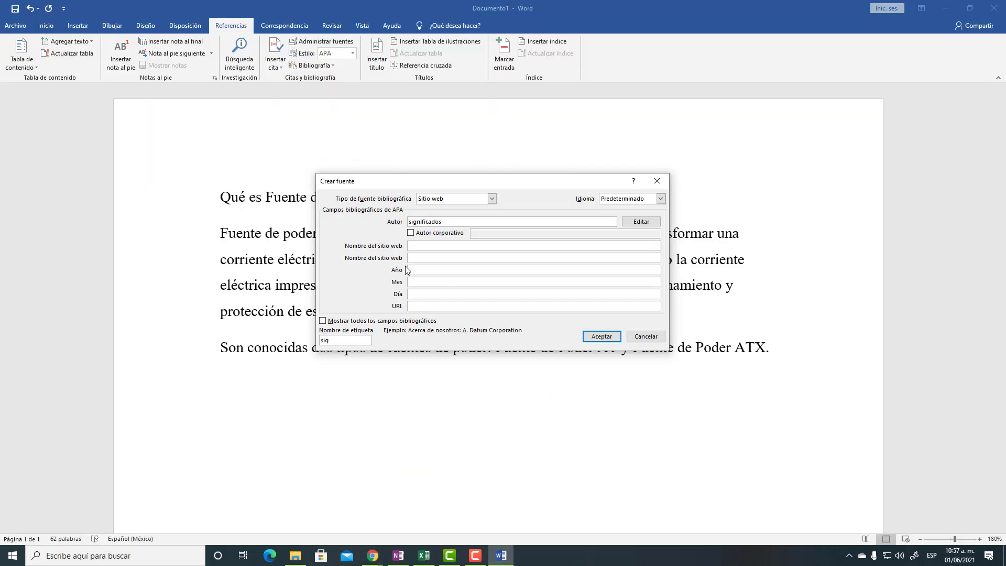
right_click(411, 246)
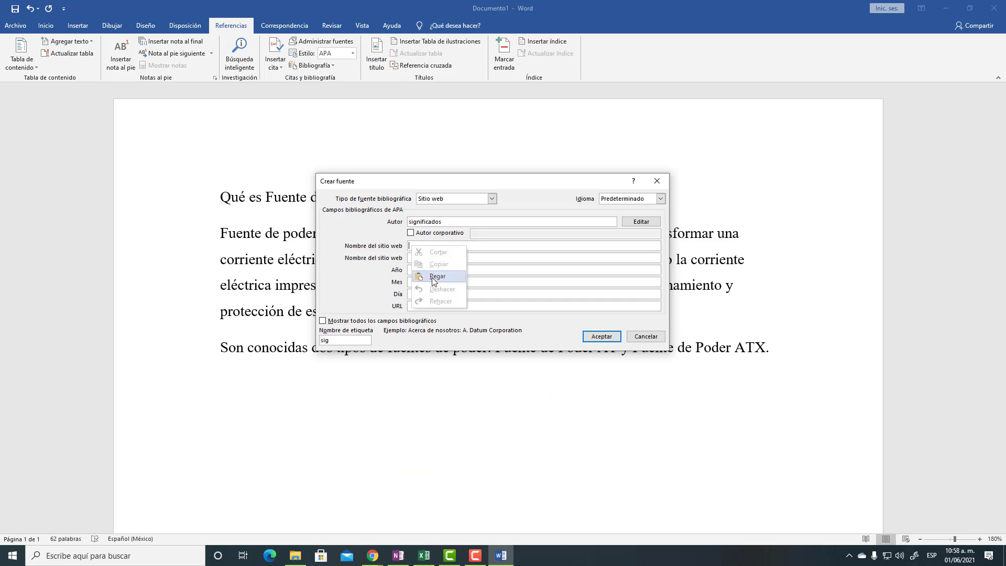
left_click(437, 276)
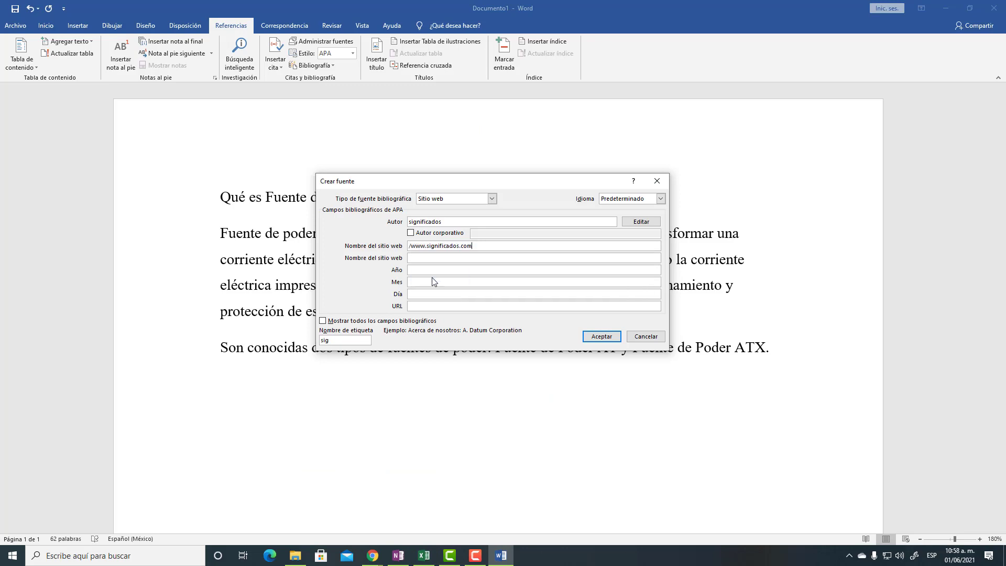
left_click(411, 246)
key("BackSpace")
left_click(418, 257)
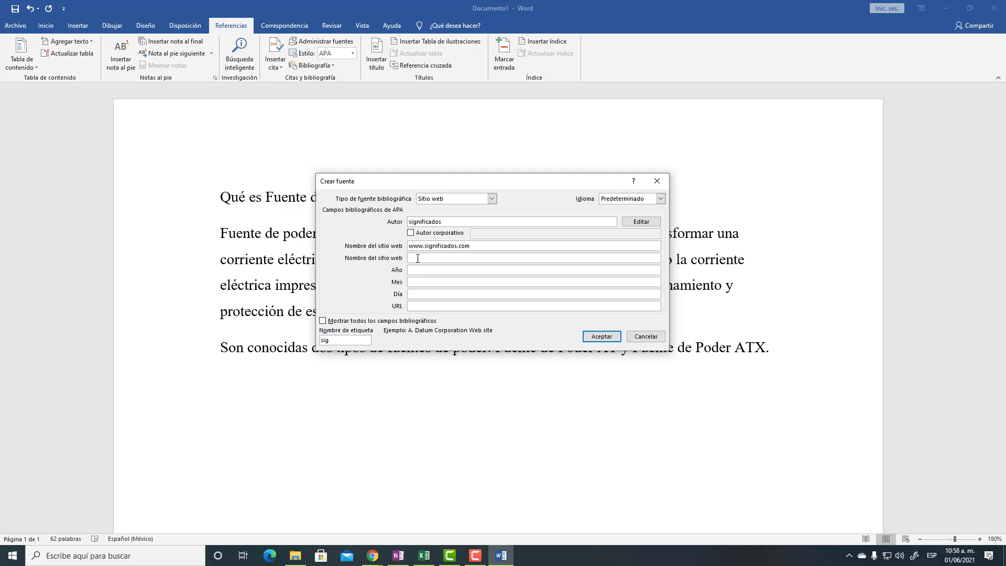
right_click(418, 257)
left_click(444, 290)
key("BackSpace")
Enter the date as year 2021, month 6, day 01, leaving the URL blank
left_click(419, 268)
key("Tab")
key("Tab")
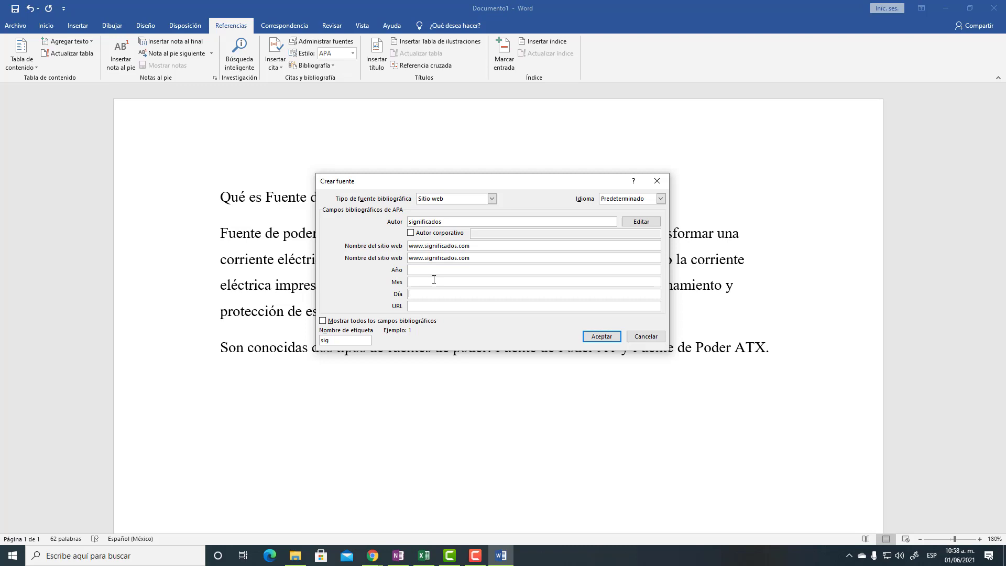
left_click(427, 268)
left_click(434, 283)
key("Tab")
left_click(420, 307)
left_click(372, 555)
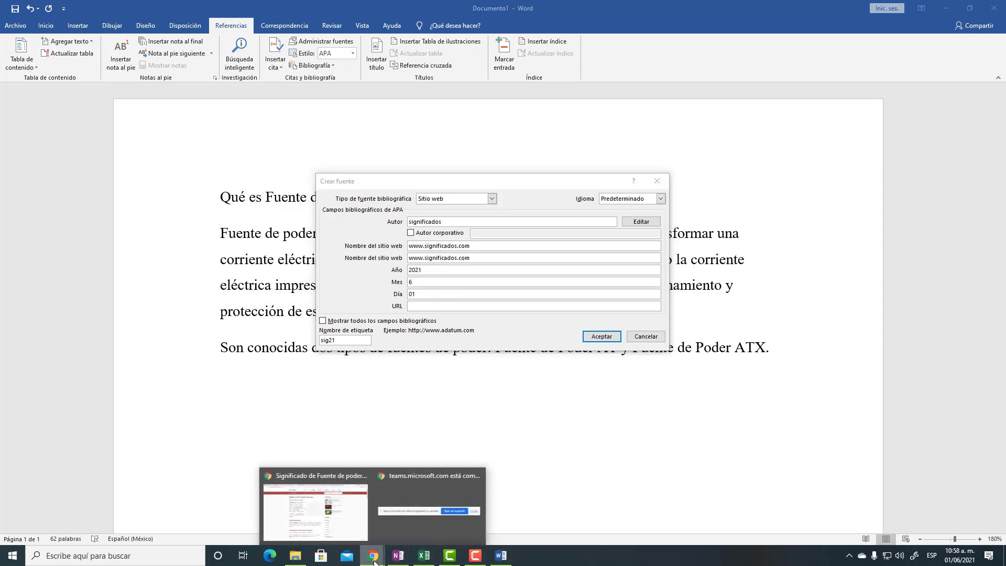
left_click(336, 517)
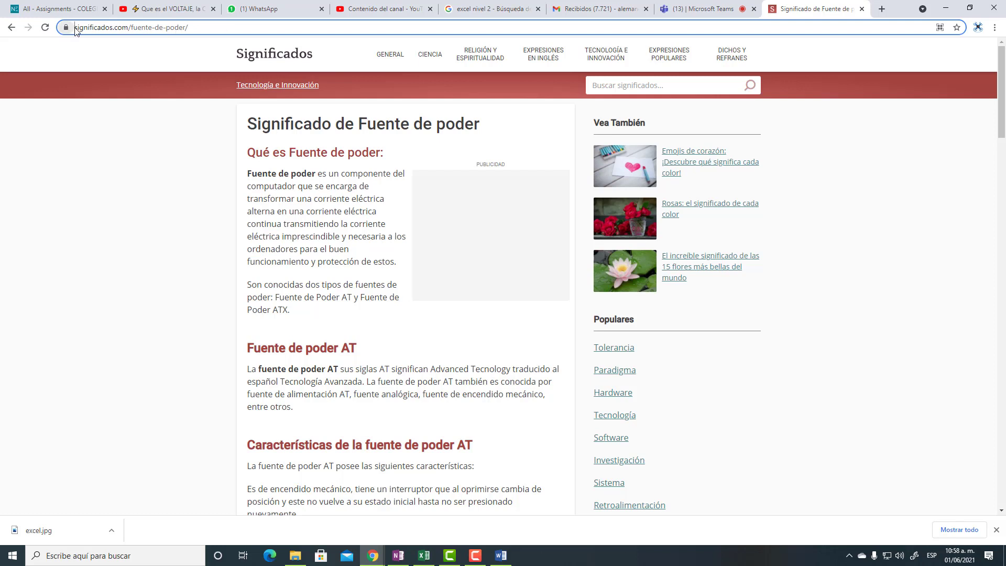
left_click_drag(201, 28, 46, 33)
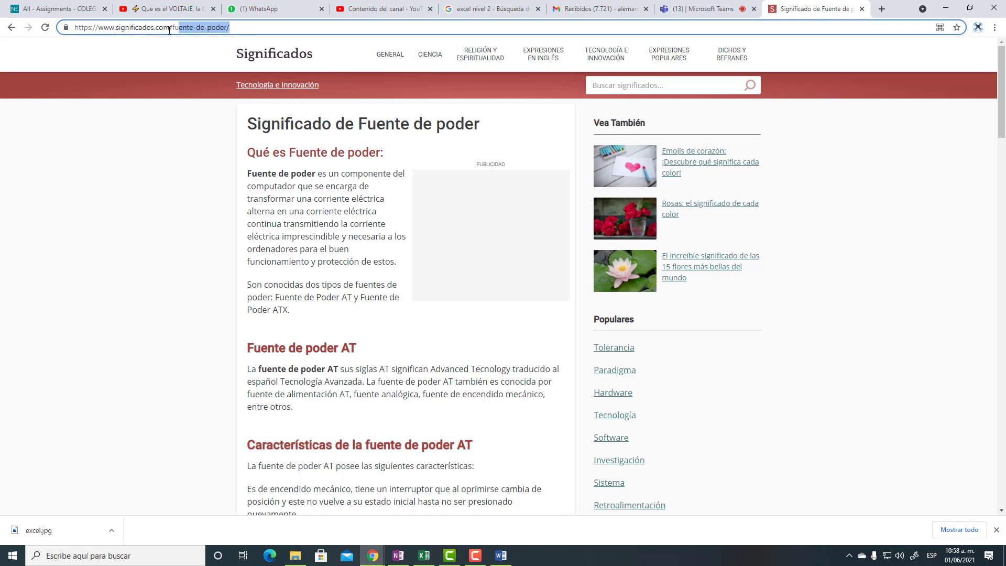
right_click(110, 30)
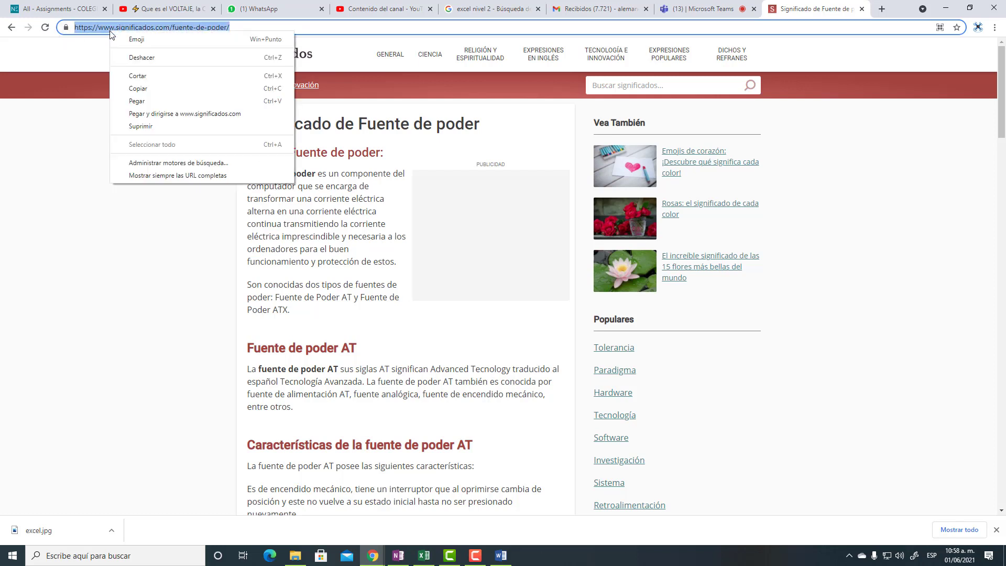
left_click(191, 93)
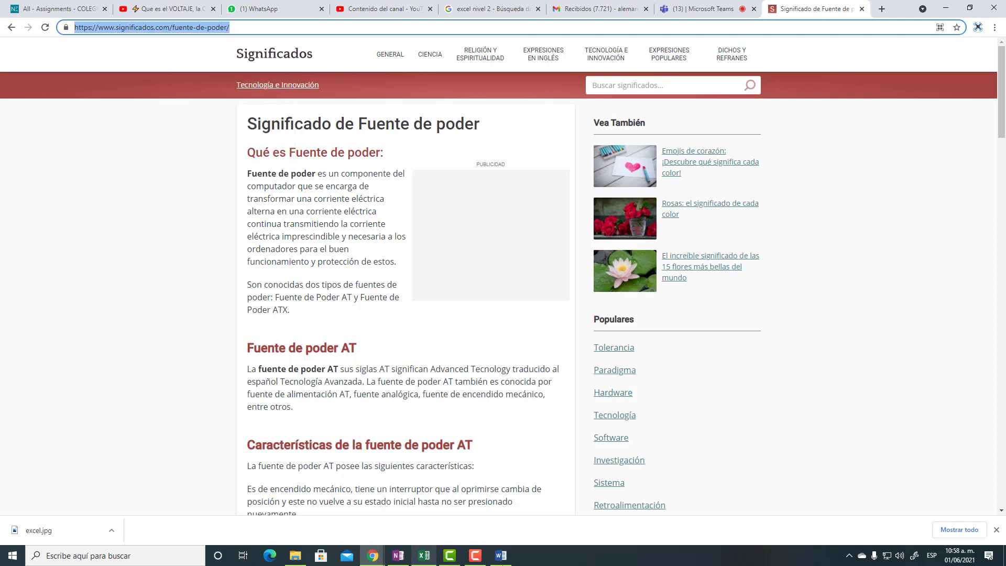
Paste the article URL into the source and accept it, inserting the citation (significados, 2021)
left_click(504, 554)
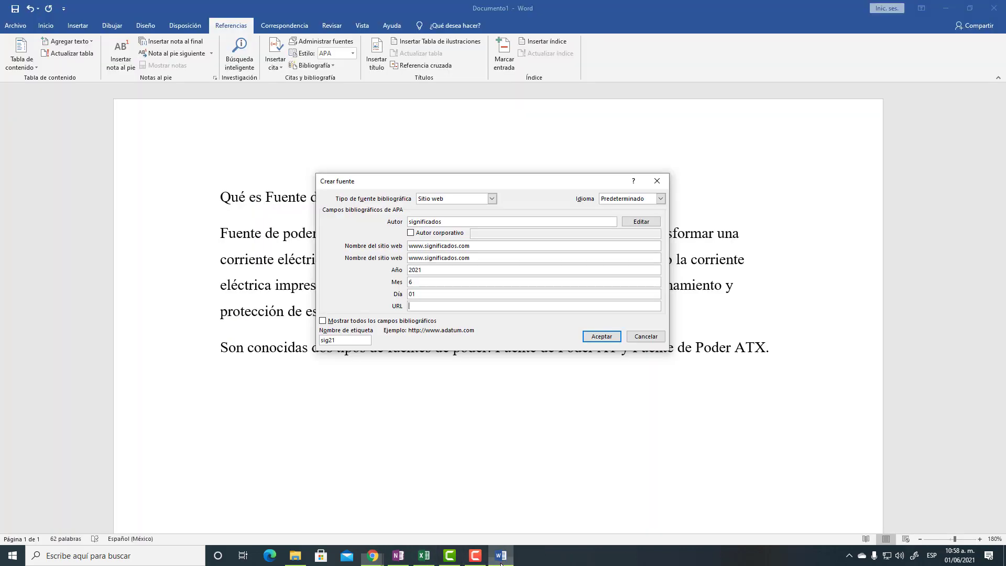
right_click(433, 305)
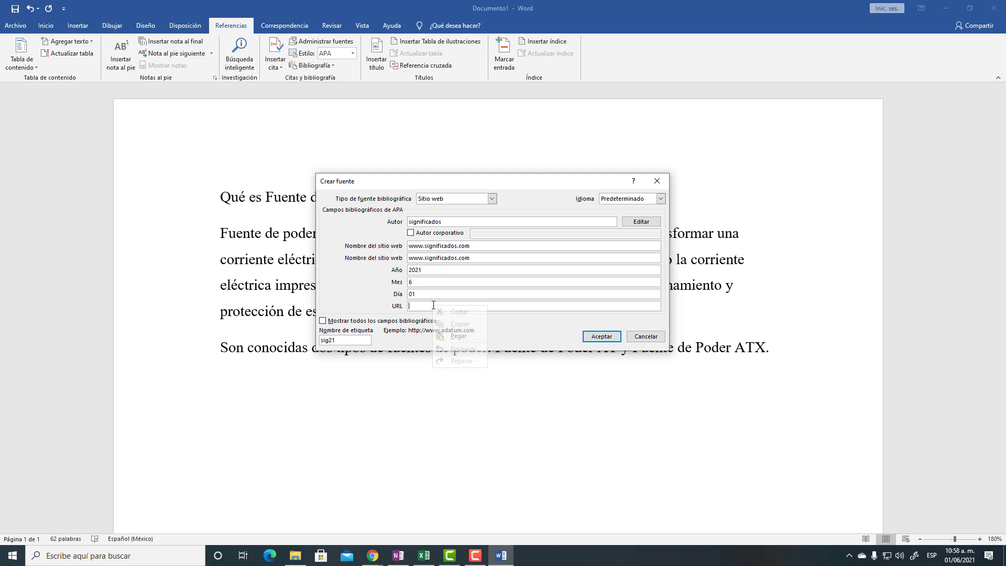
left_click(448, 334)
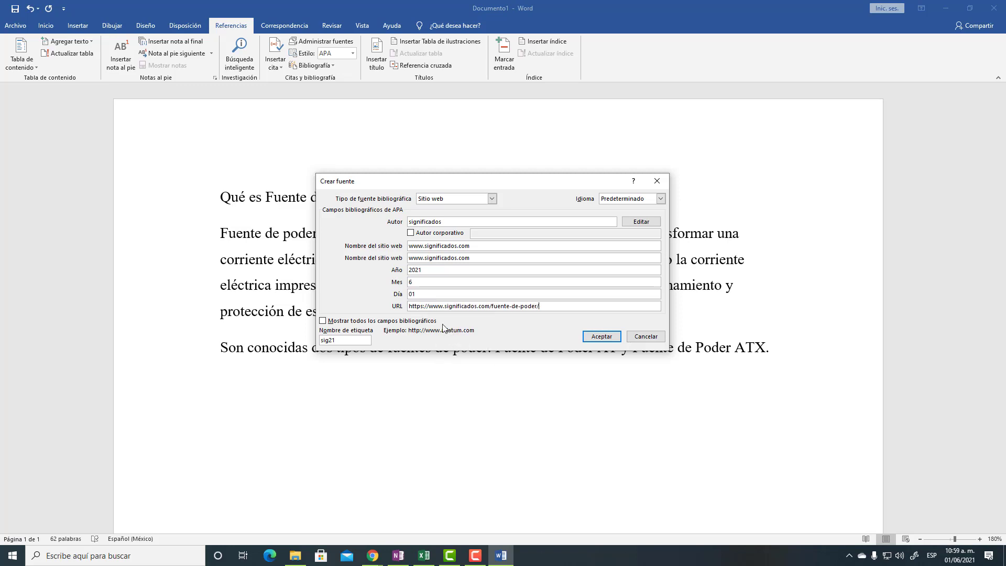
left_click(595, 342)
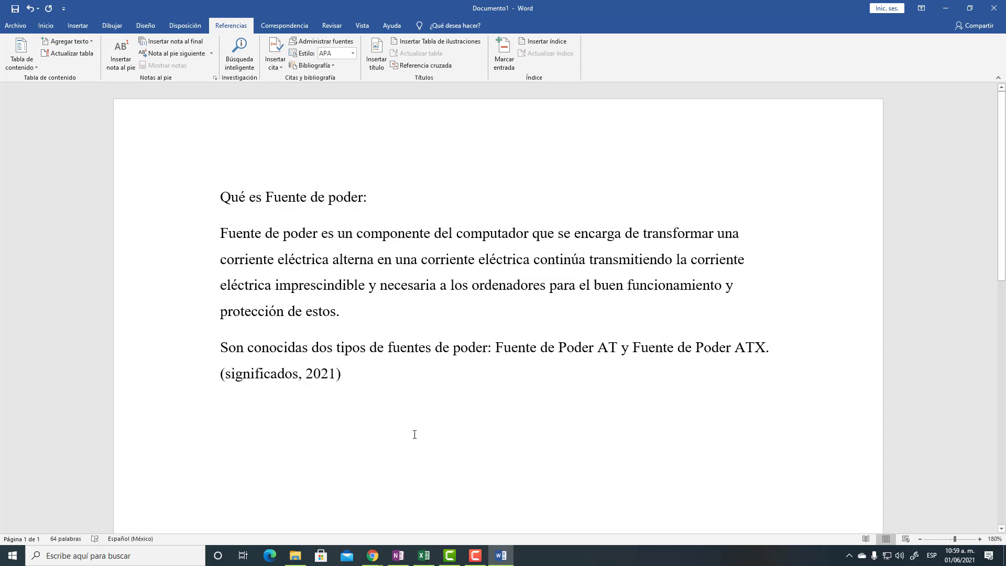
Remove the blank line and start a new line right after the citation
scroll(415, 434, "down", 3)
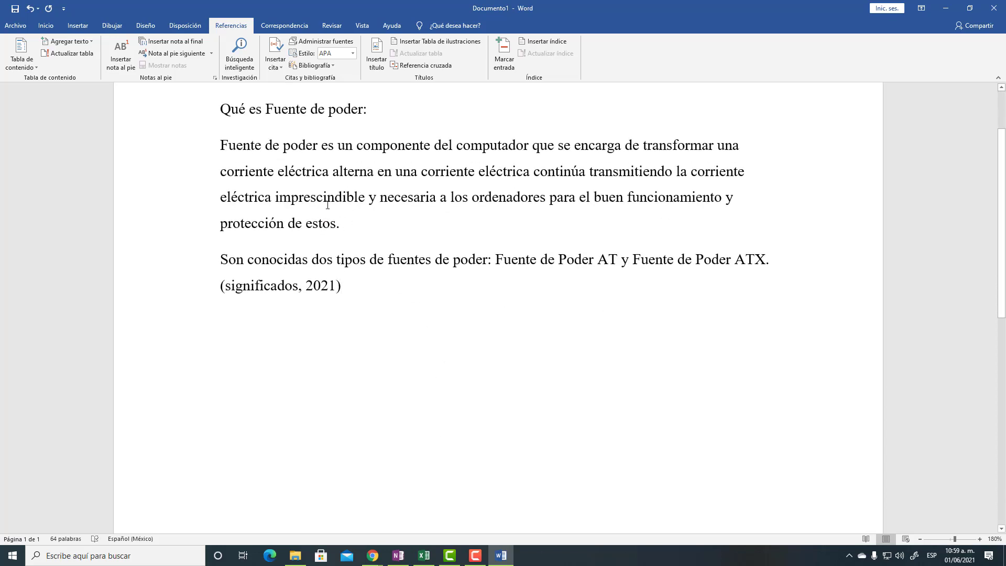
key("BackSpace")
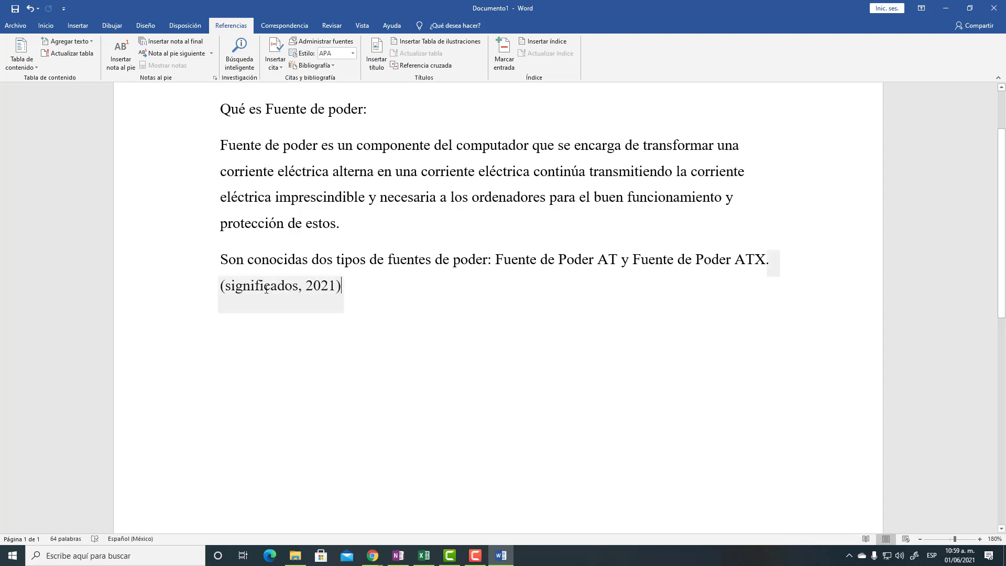
left_click(354, 289)
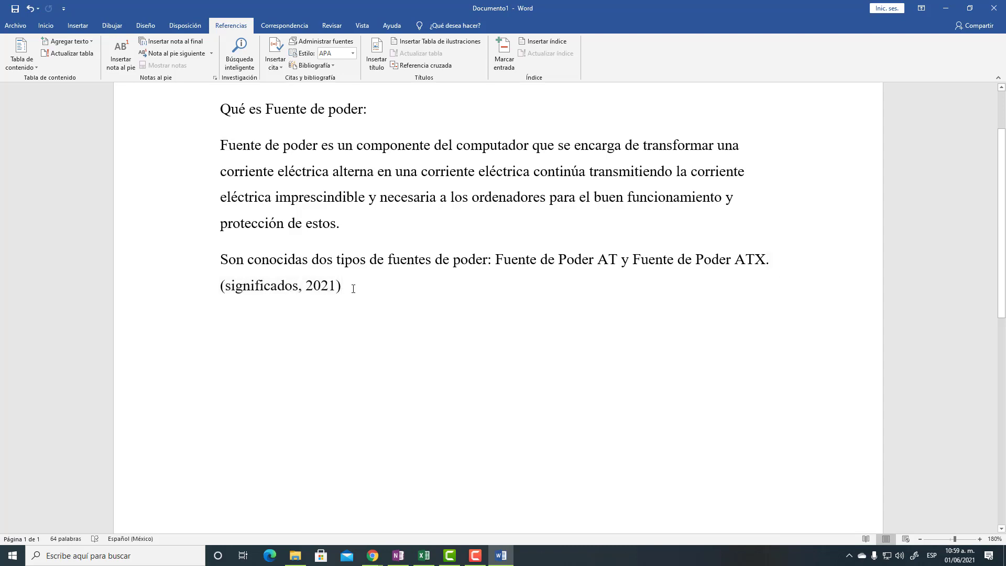
key("Return")
key("Return")
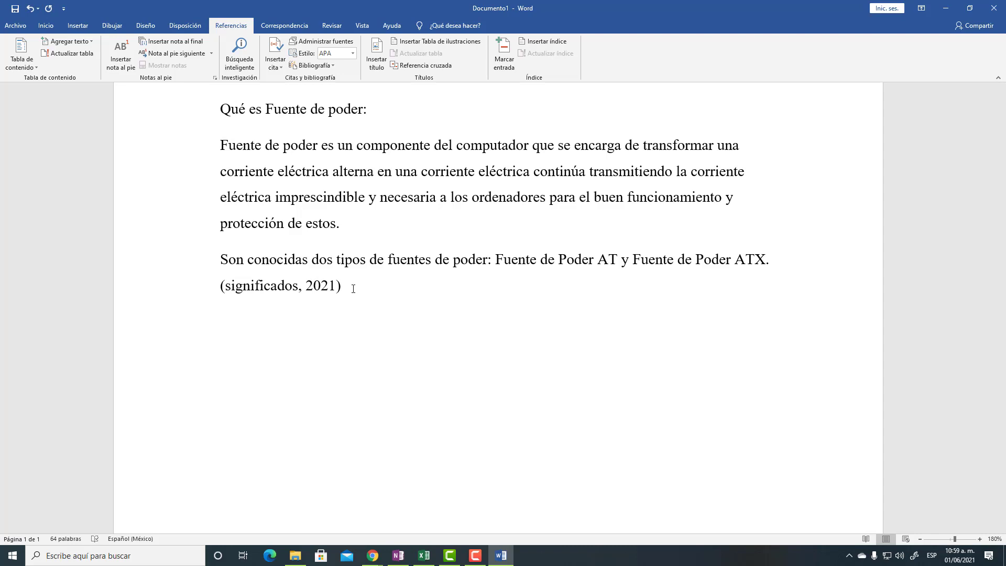
Replace the previous Google query with a search for 'libro de electronica'
mouse_move(373, 555)
left_click(357, 477)
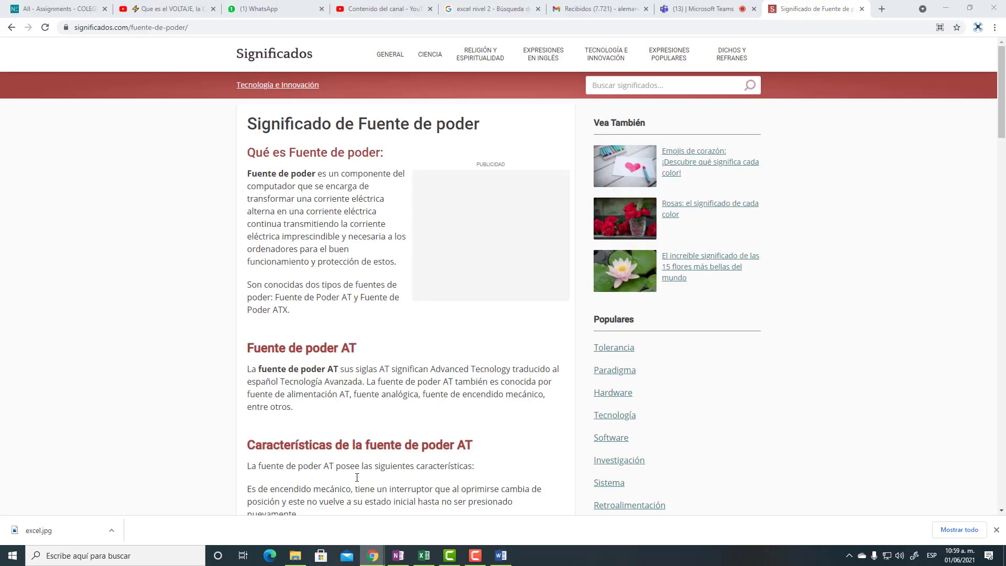
left_click(11, 27)
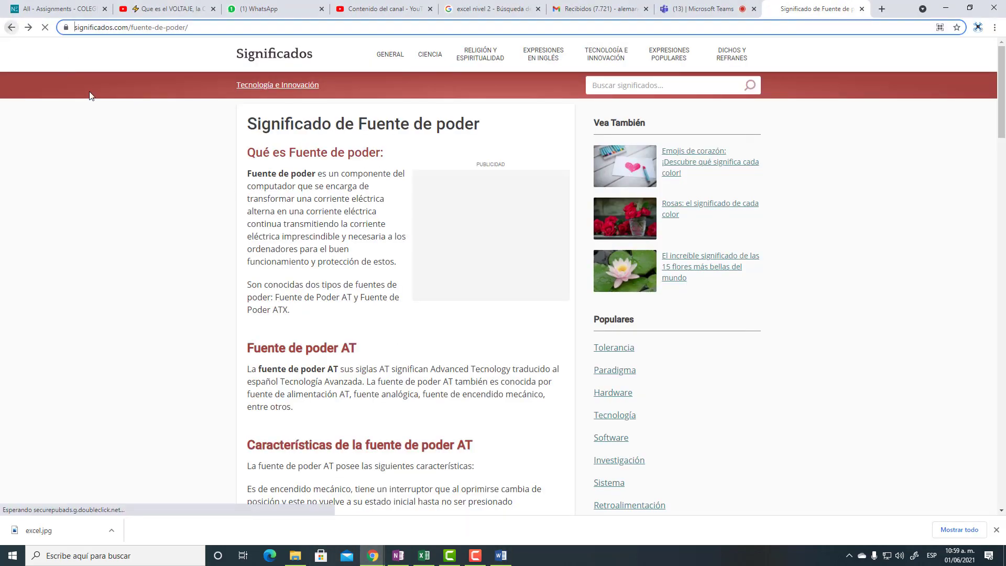
left_click_drag(219, 65, 31, 67)
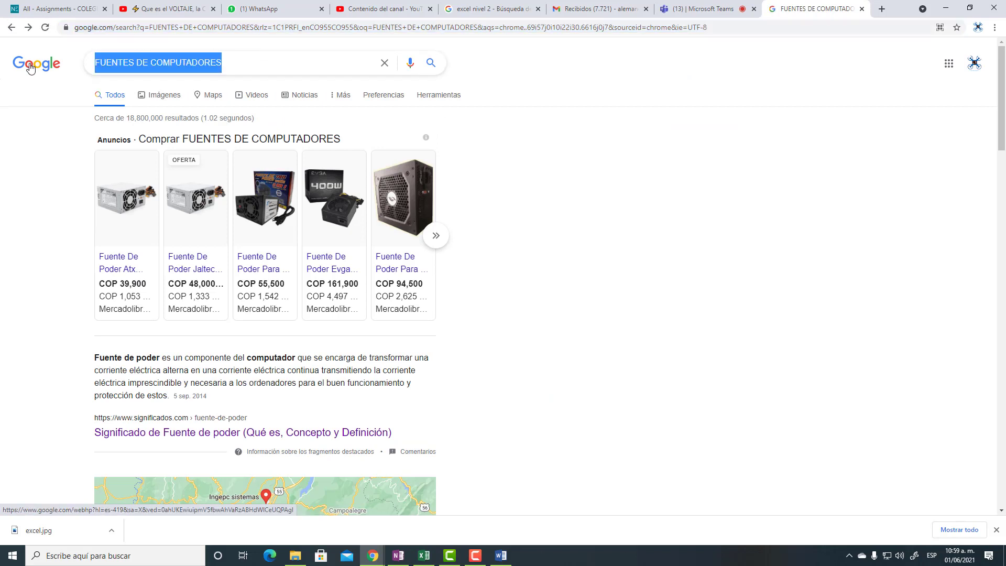
type("li")
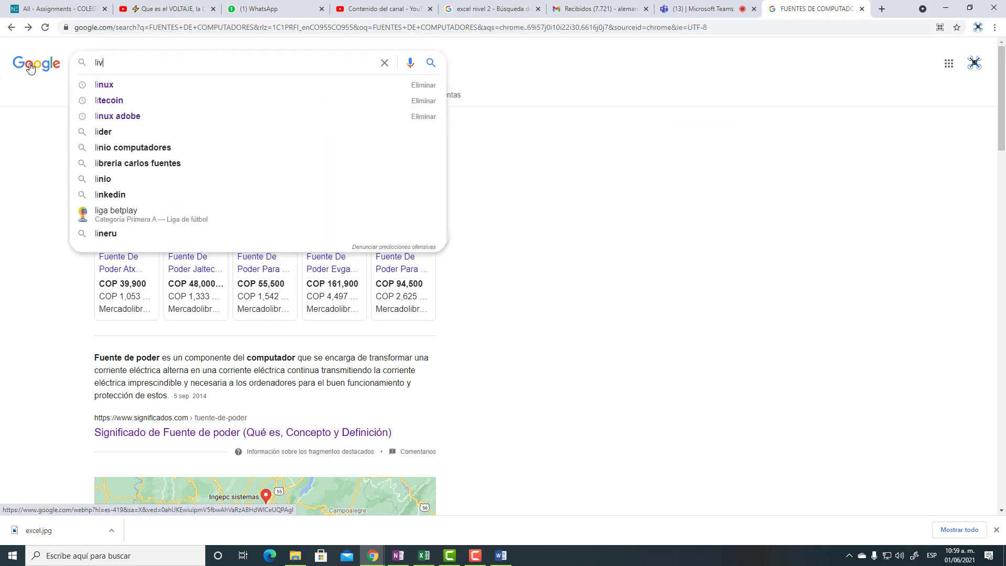
type("bnros")
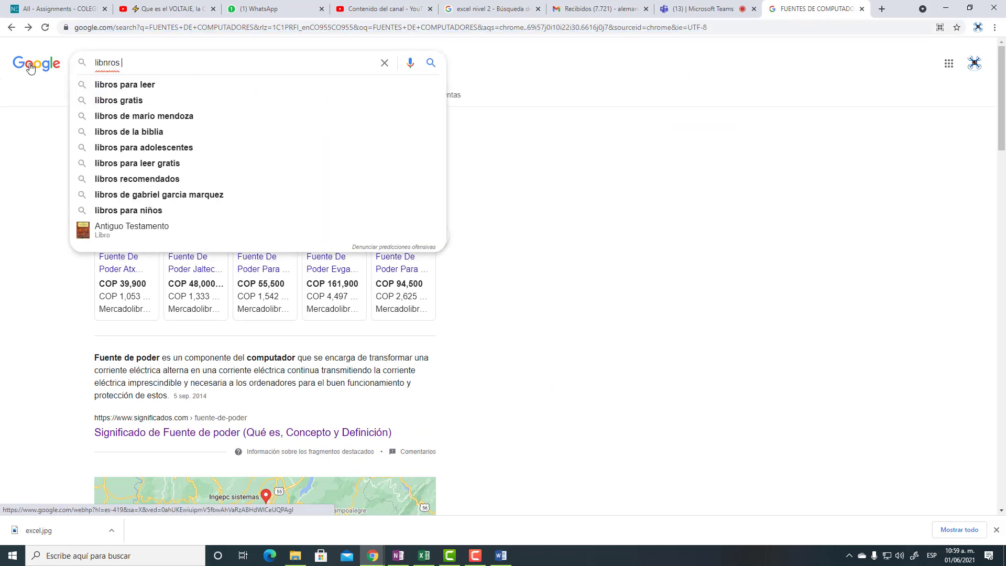
key("BackSpace")
key("BackSpace")
key("BackSpace")
key("BackSpace")
type("ro ")
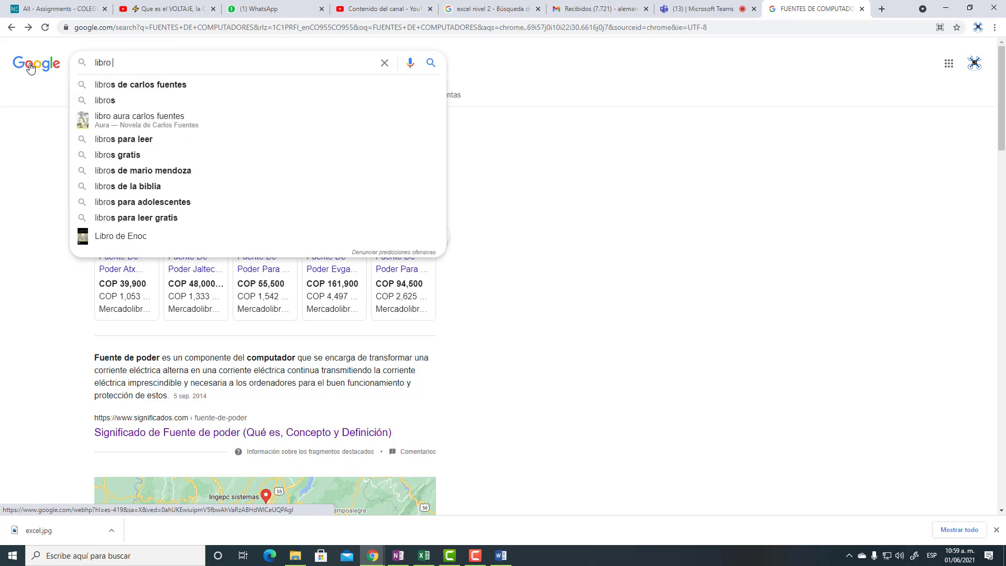
type("de eltronic")
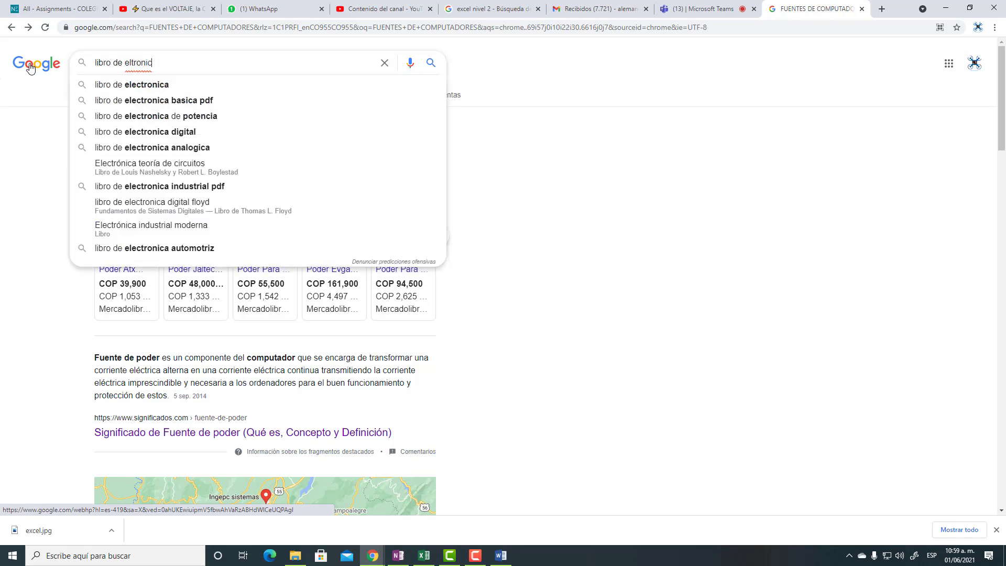
type("a")
key("Down")
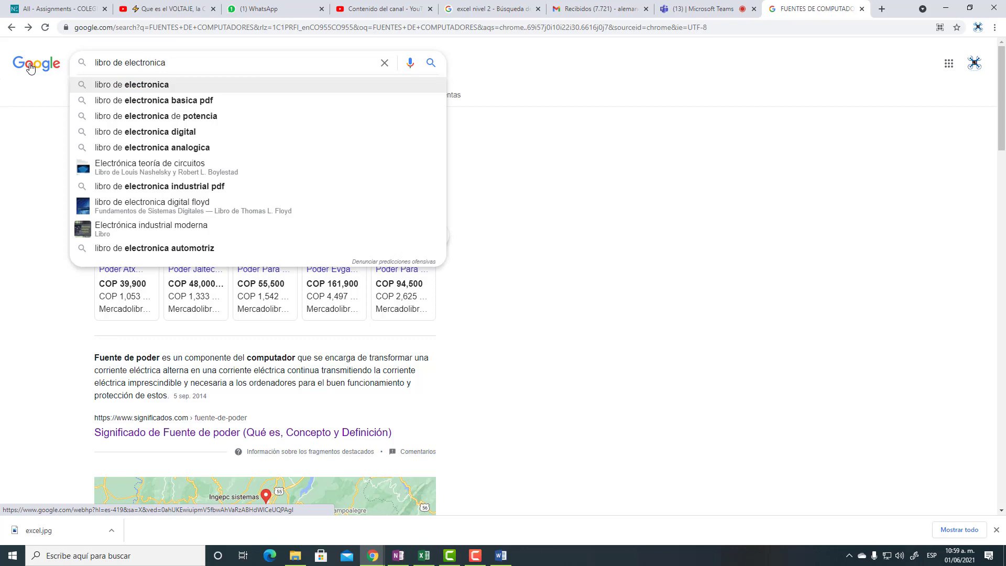
key("Return")
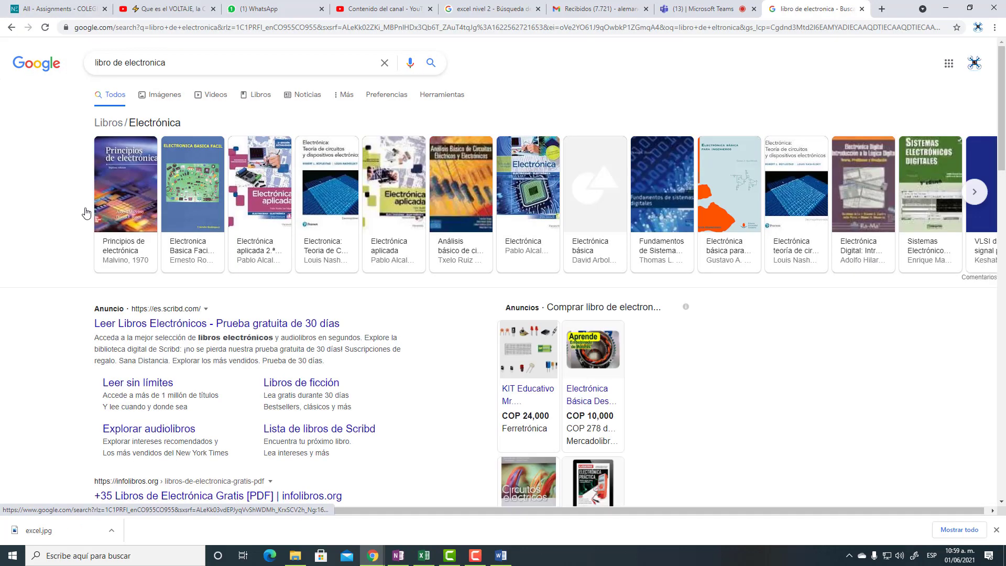
Refine the search to 'libro de electronica pdf' and open the infolibros.org result
left_click(201, 61)
type("pdf")
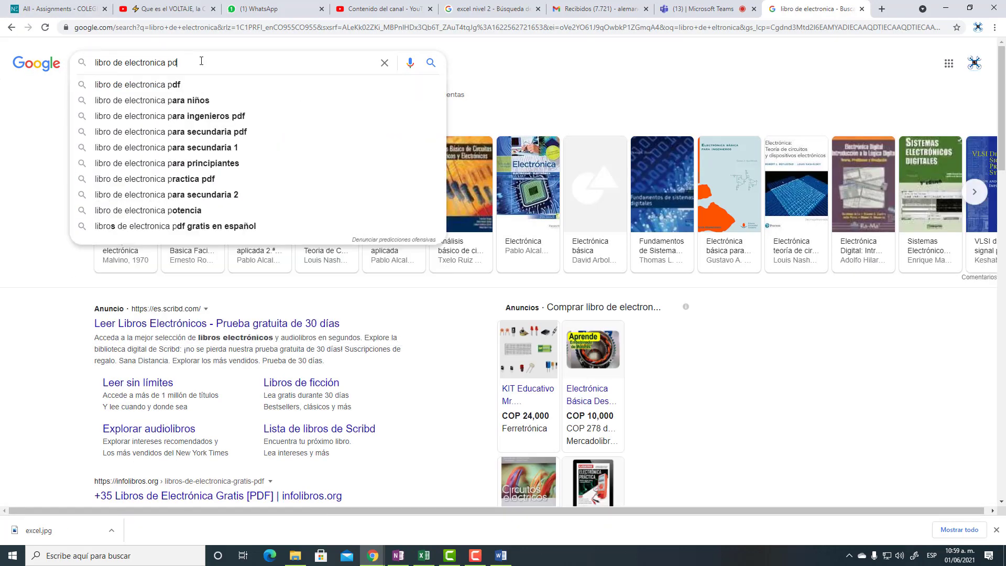
key("Return")
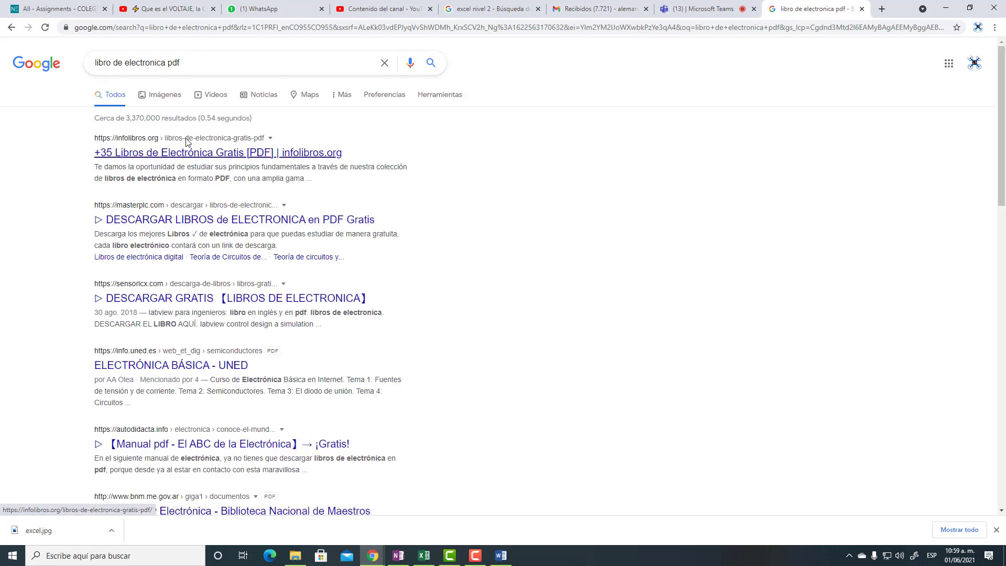
left_click(154, 158)
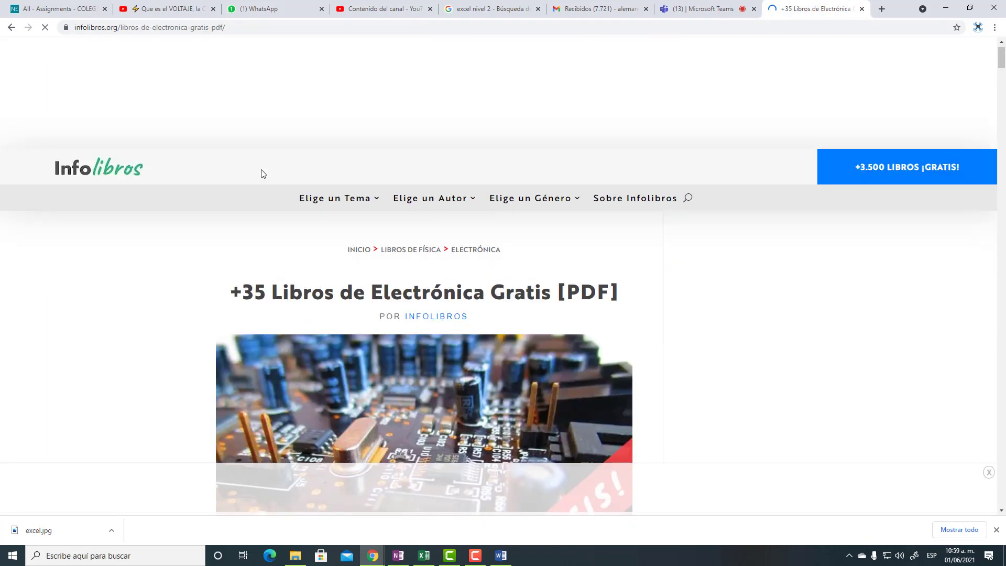
Browse the infolibros electronics book list, then go back to the search results
scroll(262, 173, "down", 8)
scroll(261, 172, "down", 2)
scroll(261, 172, "down", 2)
scroll(260, 171, "down", 4)
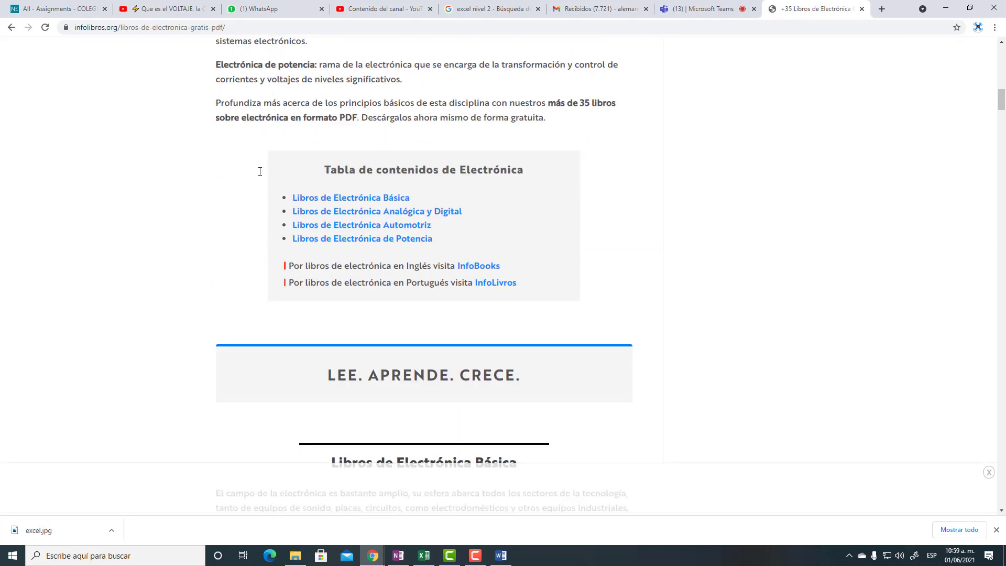
scroll(260, 172, "down", 1)
scroll(257, 171, "down", 5)
scroll(257, 170, "up", 5)
scroll(258, 169, "up", 7)
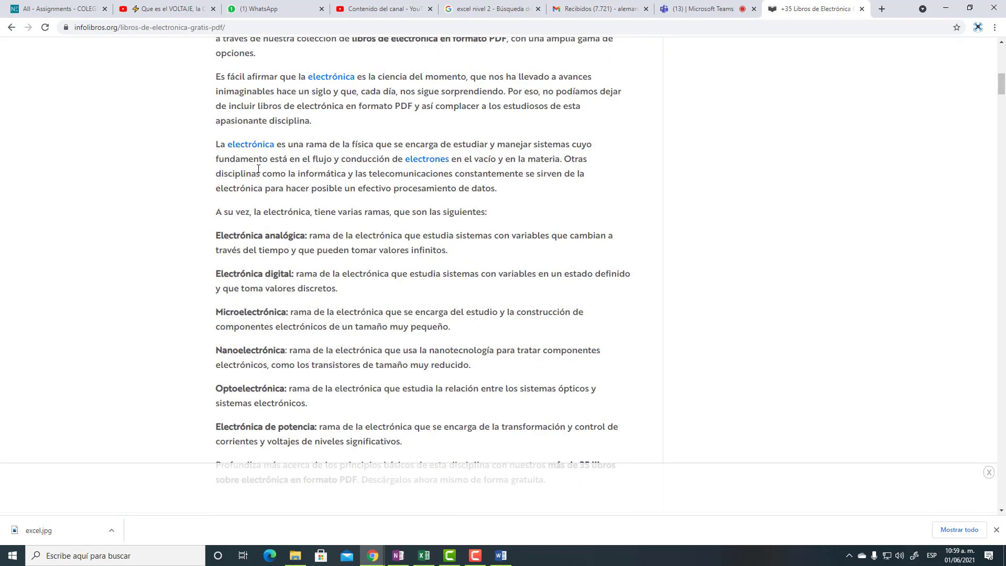
scroll(258, 169, "up", 5)
scroll(259, 169, "up", 5)
key("alt+Left")
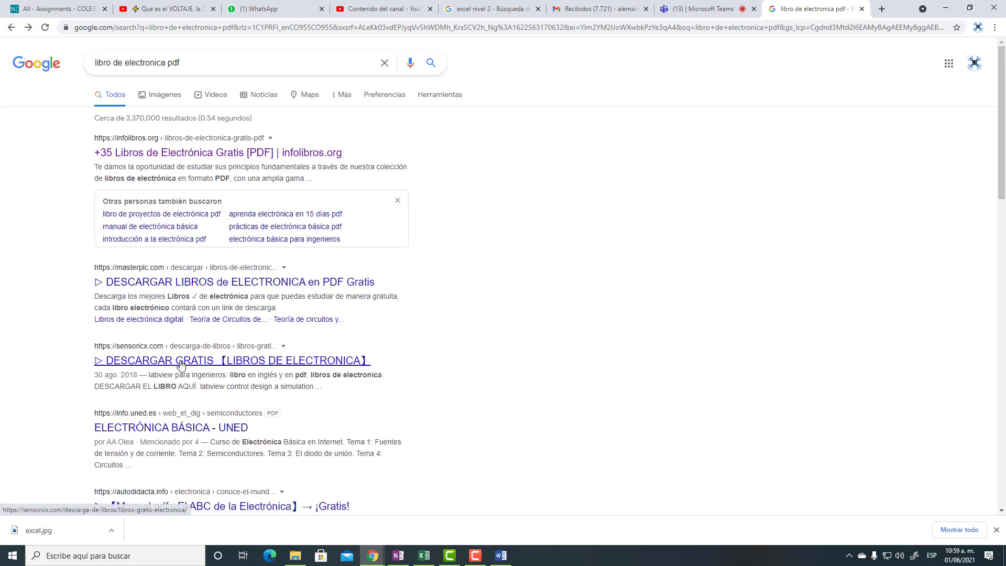
Open the UNED Electrónica Básica PDF and scroll to the Tema 1 objectives
left_click(245, 428)
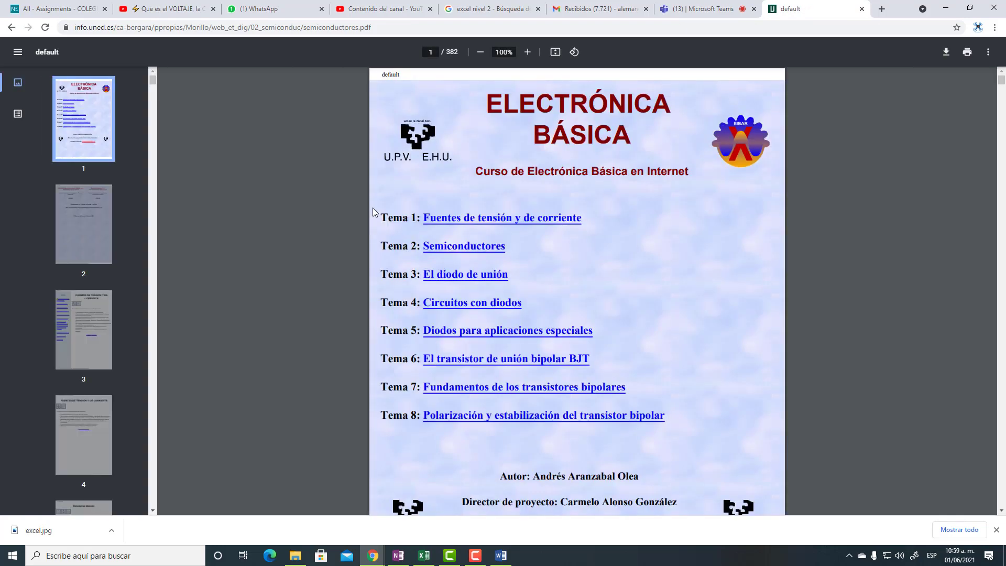
scroll(373, 208, "down", 3)
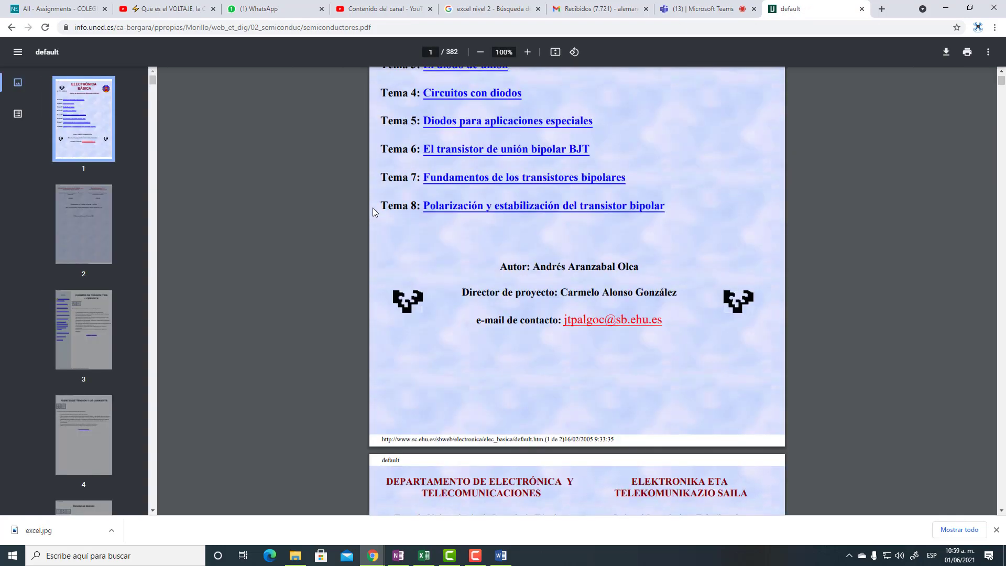
scroll(373, 208, "down", 2)
scroll(373, 207, "down", 4)
scroll(372, 207, "up", 9)
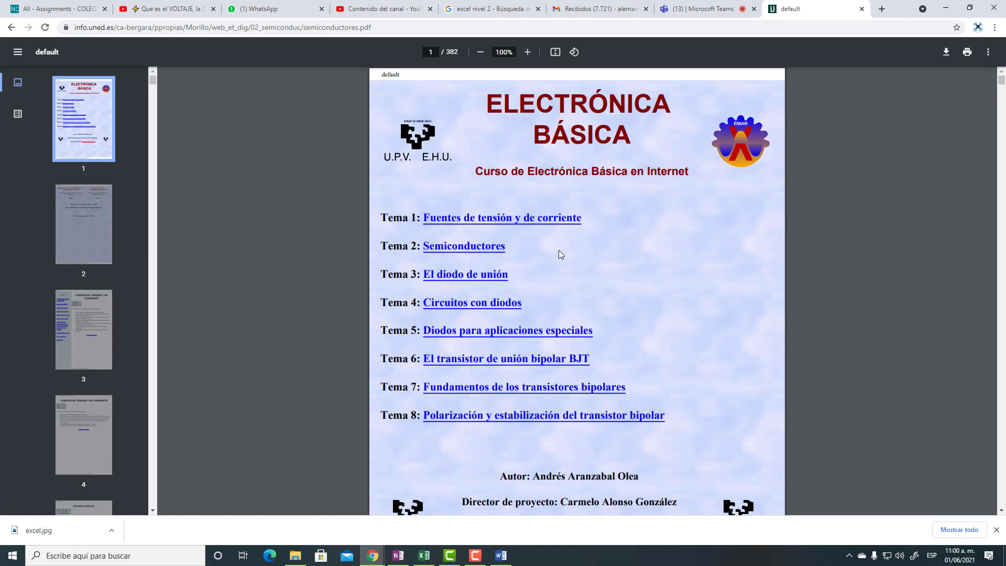
scroll(556, 254, "down", 8)
scroll(555, 255, "down", 6)
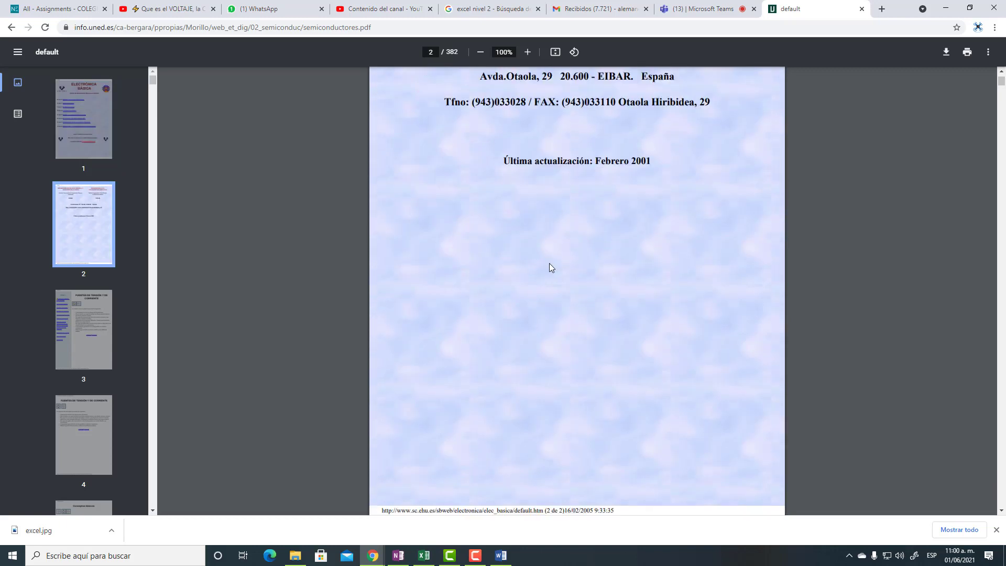
scroll(549, 263, "down", 6)
scroll(549, 267, "down", 5)
scroll(550, 269, "up", 1)
scroll(553, 270, "up", 3)
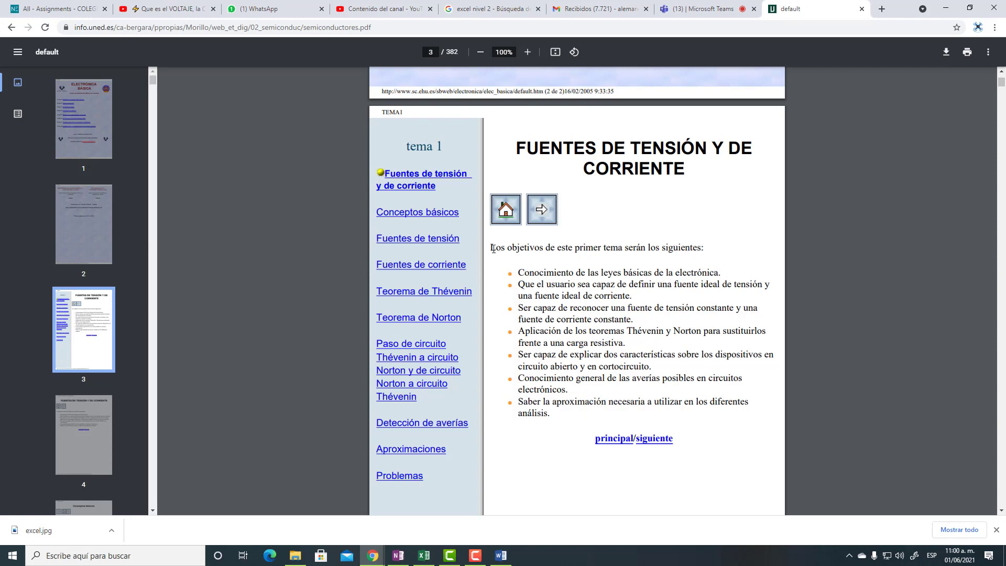
Copy the Tema 1 'Fuentes de tensión' objectives text and return to Word
left_click_drag(493, 249, 659, 402)
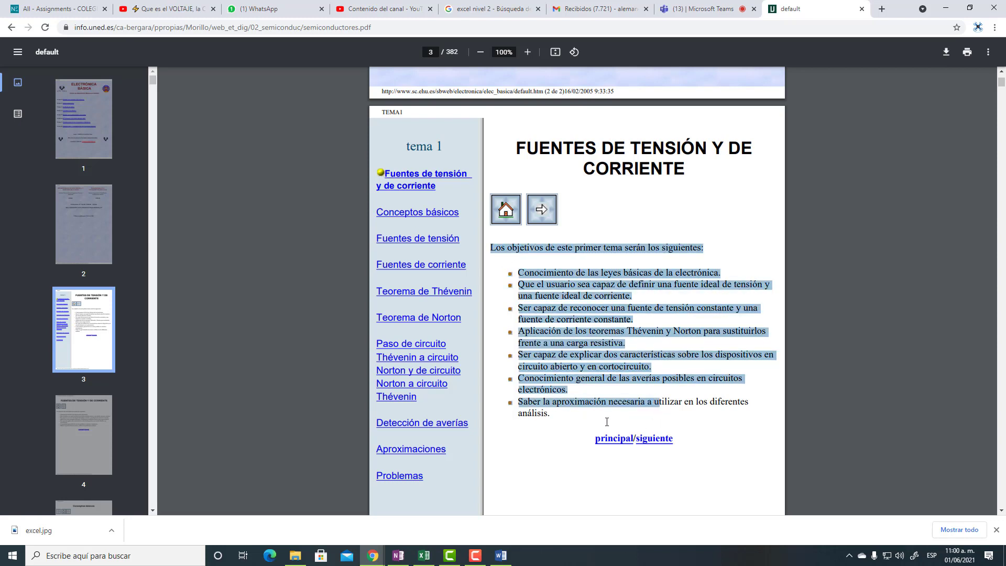
left_click_drag(607, 422, 545, 417)
right_click(574, 418)
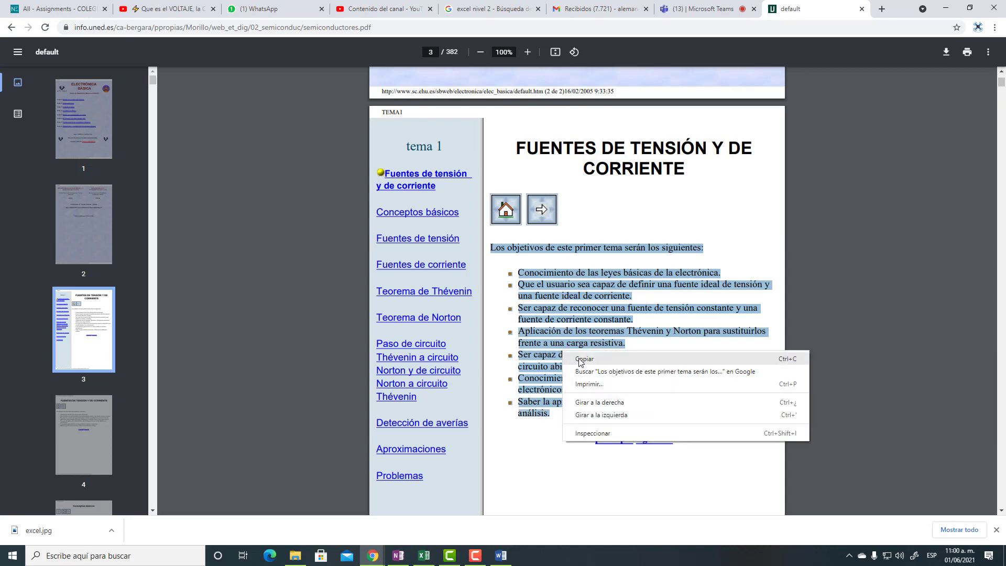
left_click(581, 359)
left_click(501, 556)
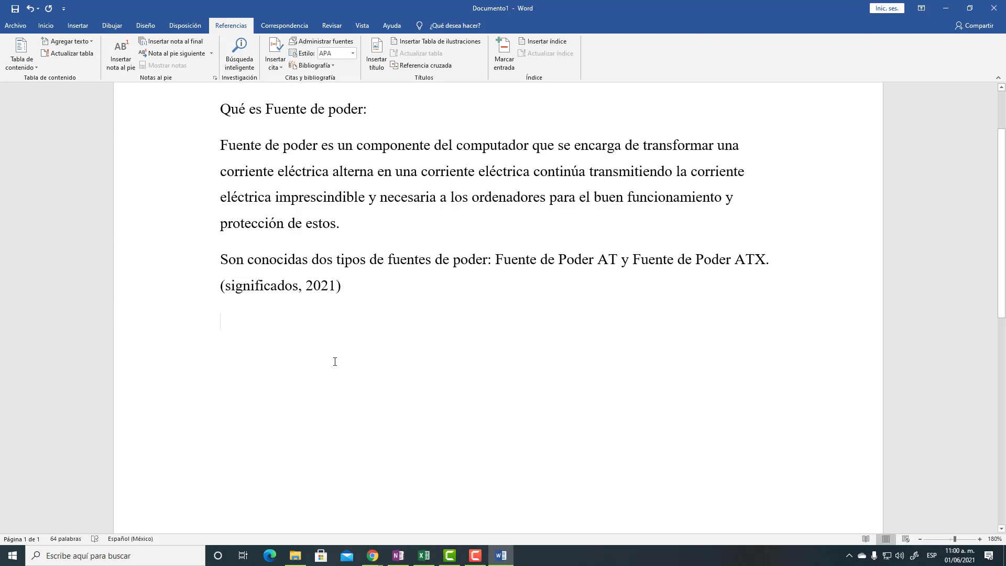
Type the heading 'Fuentes de alimentacion' and start a new paragraph
type("f")
key("BackSpace")
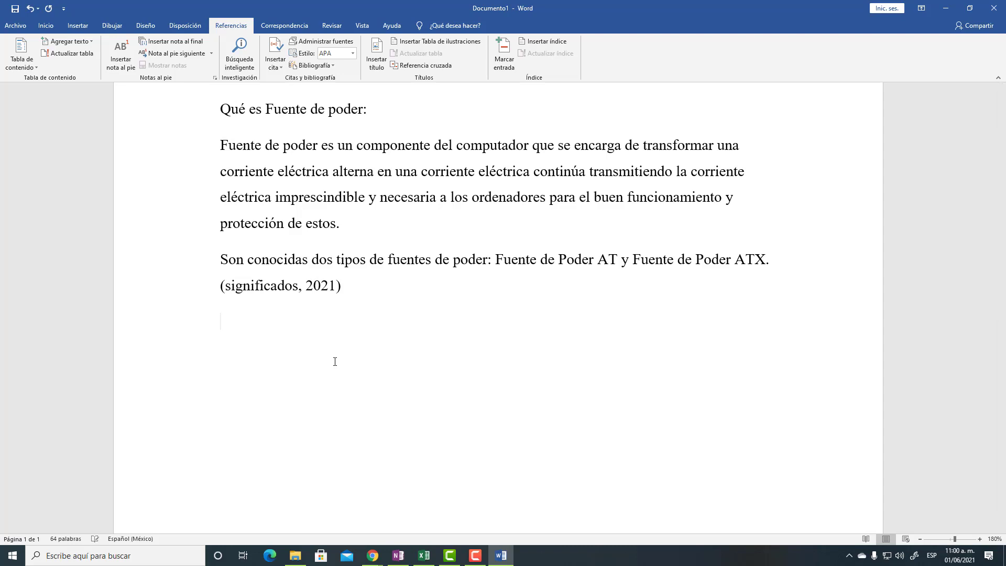
type("Fuen")
type("tes de")
type(" aliment")
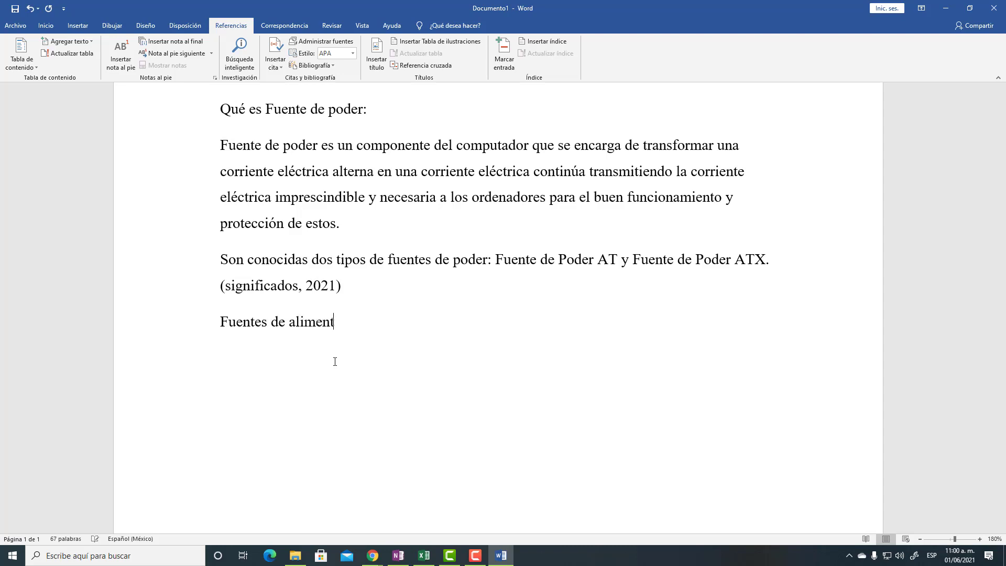
type("acion")
key("Return")
Paste the copied objectives below the heading with Keep Text Only and review them
scroll(336, 356, "up", 1)
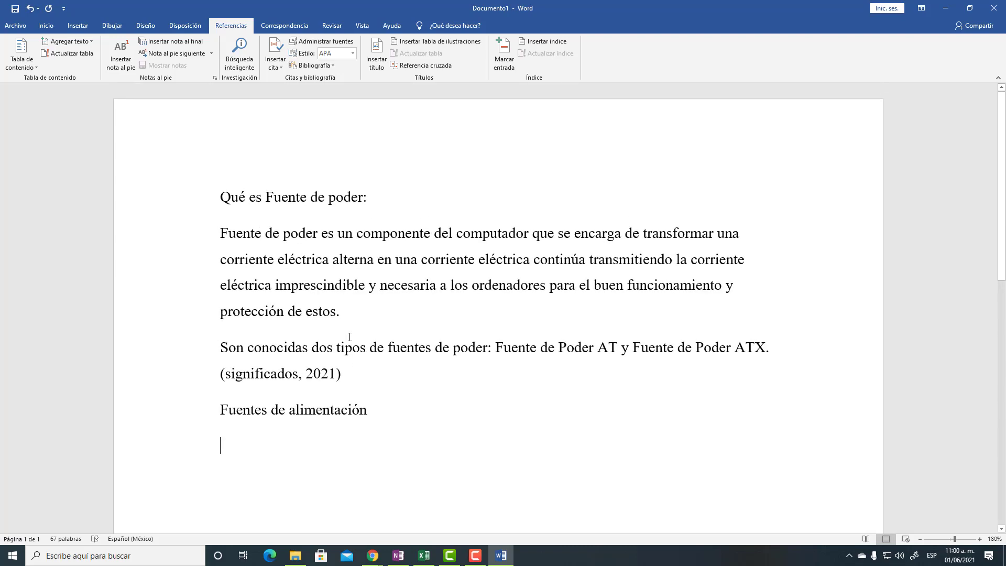
scroll(339, 325, "down", 2)
right_click(268, 273)
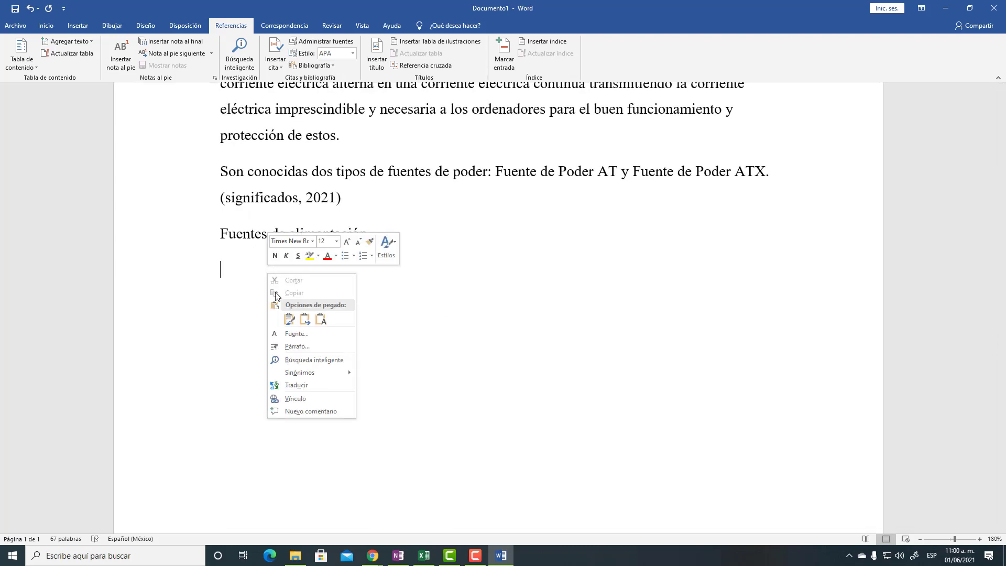
left_click(321, 320)
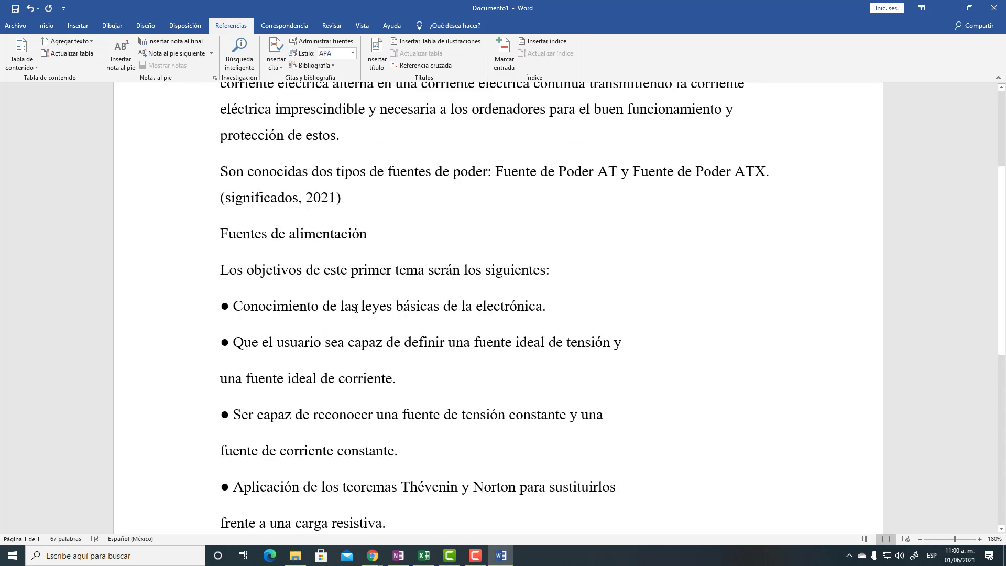
scroll(356, 308, "up", 5)
scroll(356, 308, "down", 5)
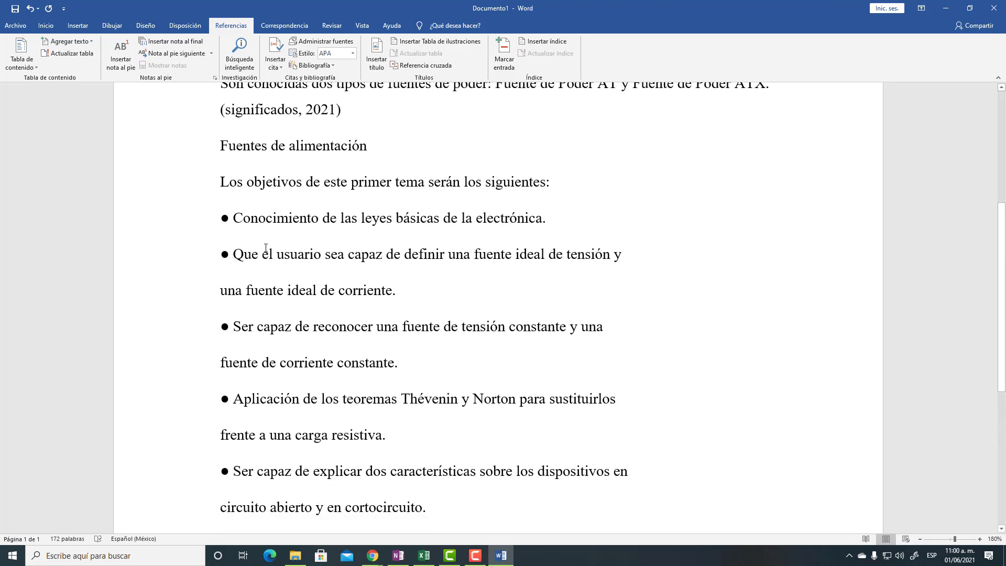
scroll(277, 240, "down", 3)
scroll(277, 239, "down", 2)
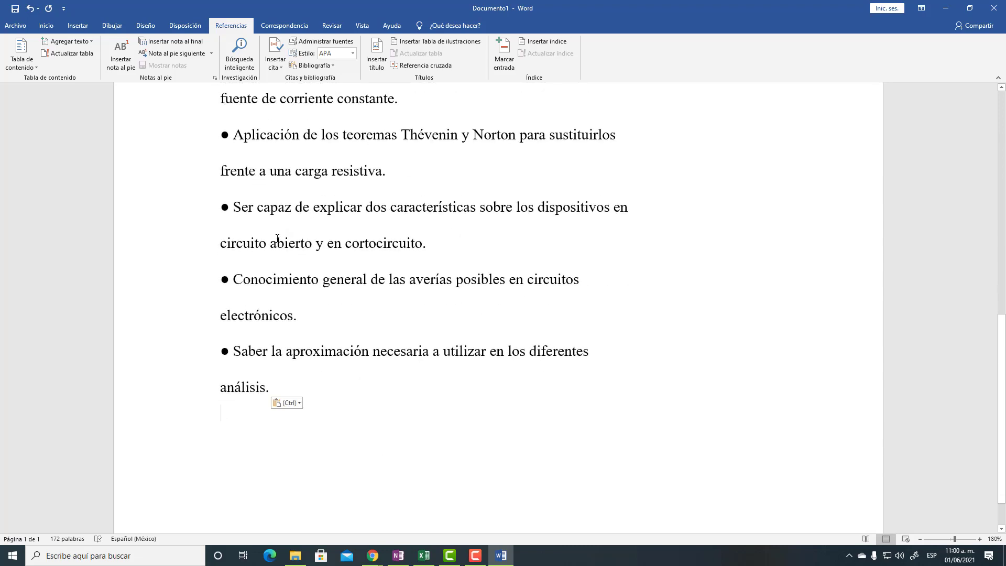
scroll(332, 347, "up", 5)
scroll(299, 286, "up", 2)
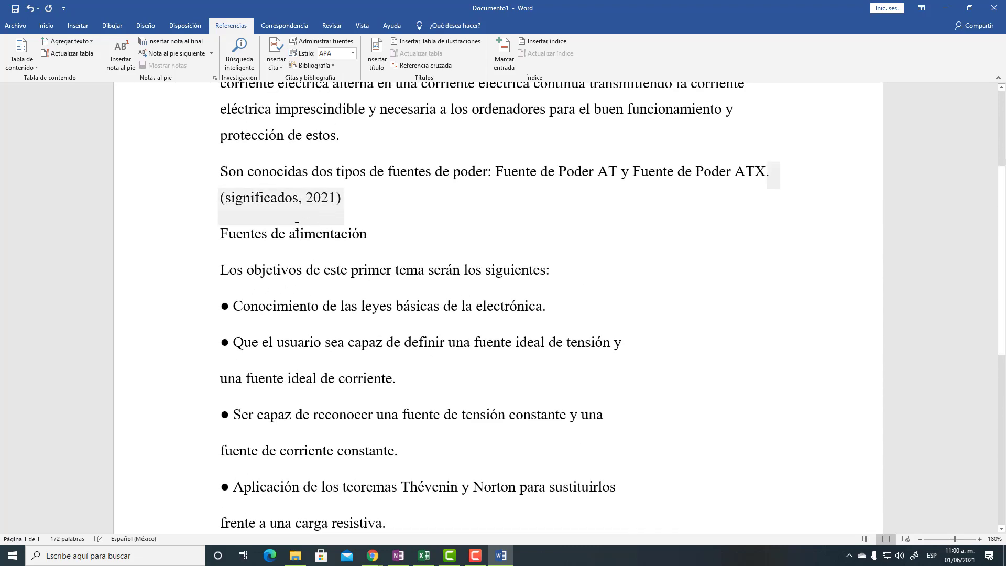
scroll(302, 275, "down", 3)
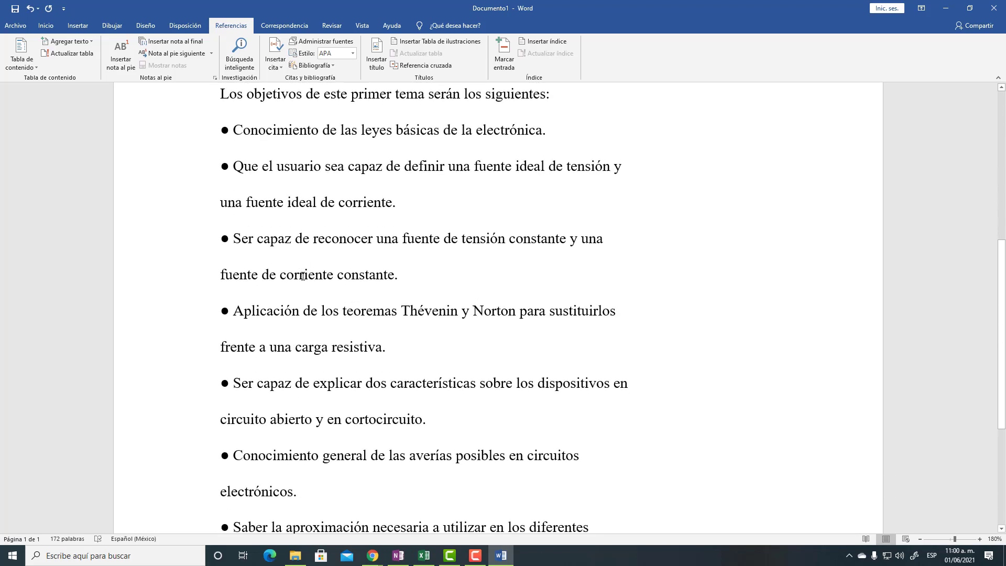
scroll(304, 403, "down", 5)
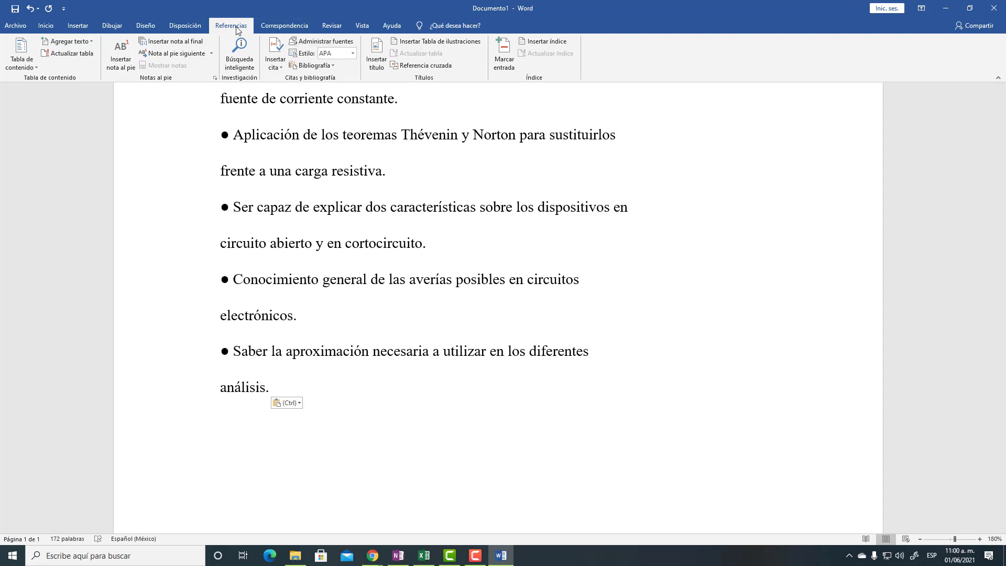
Add a new citation source from Insert Citation and set its source type to Libro
left_click(278, 61)
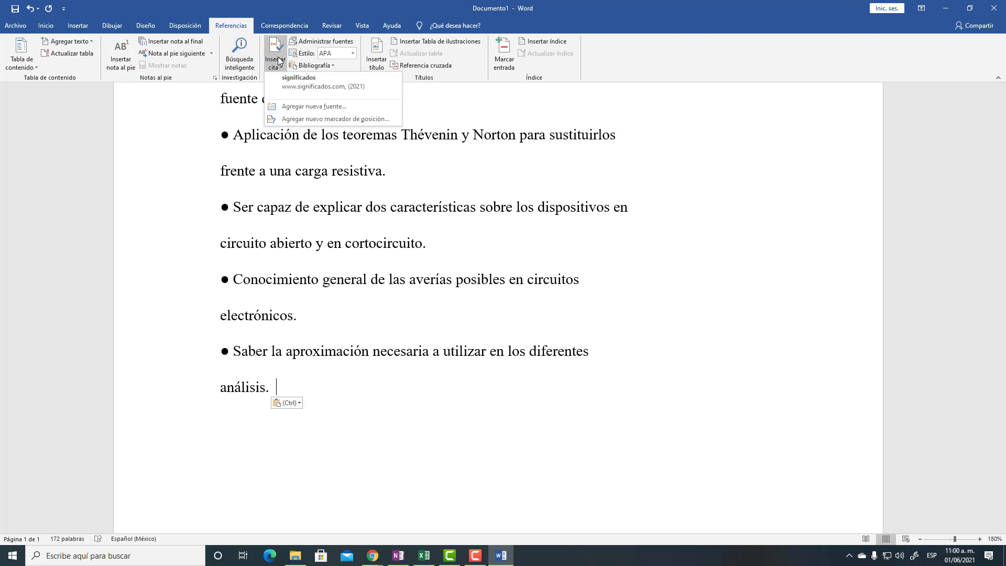
left_click(324, 106)
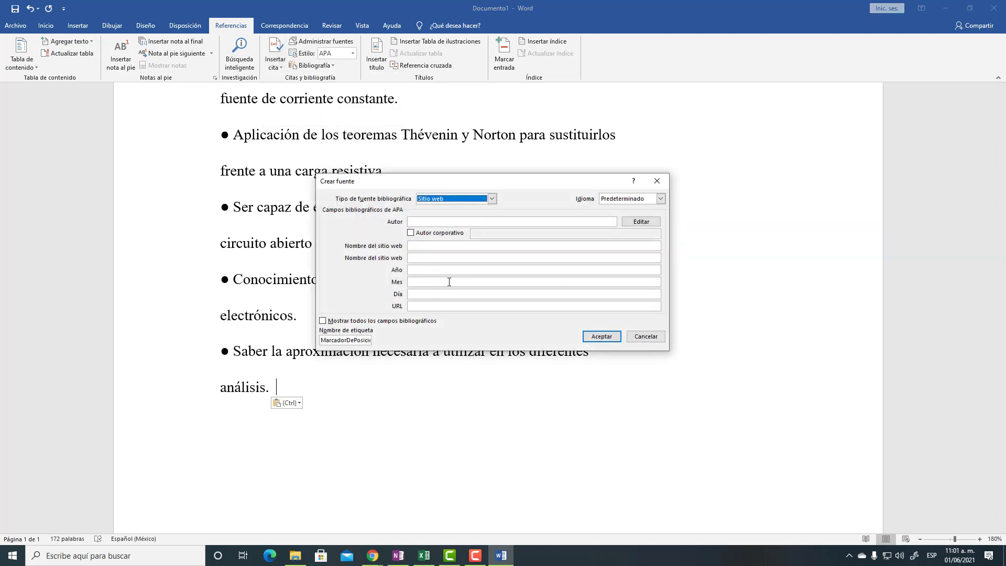
left_click(492, 199)
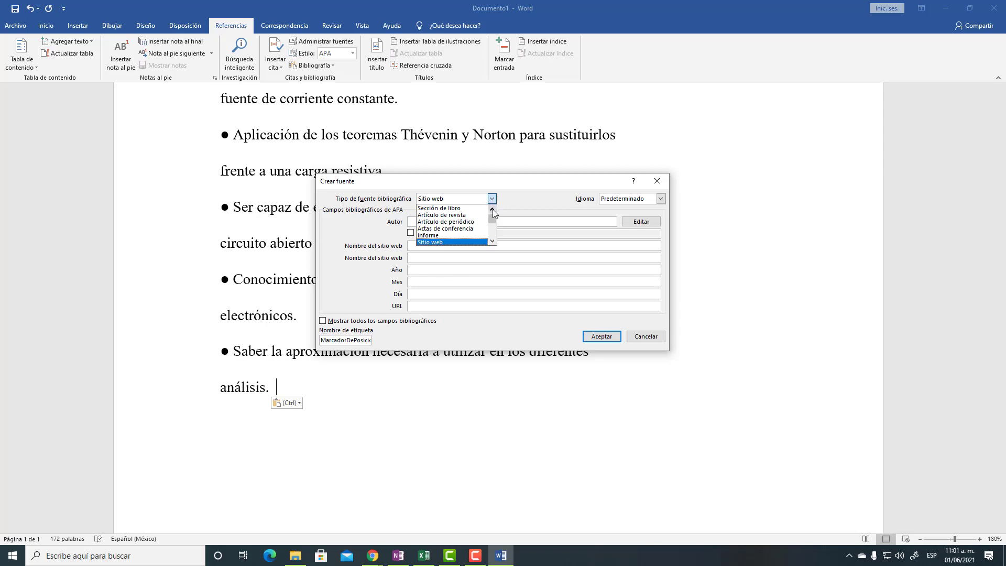
left_click(492, 209)
left_click(459, 209)
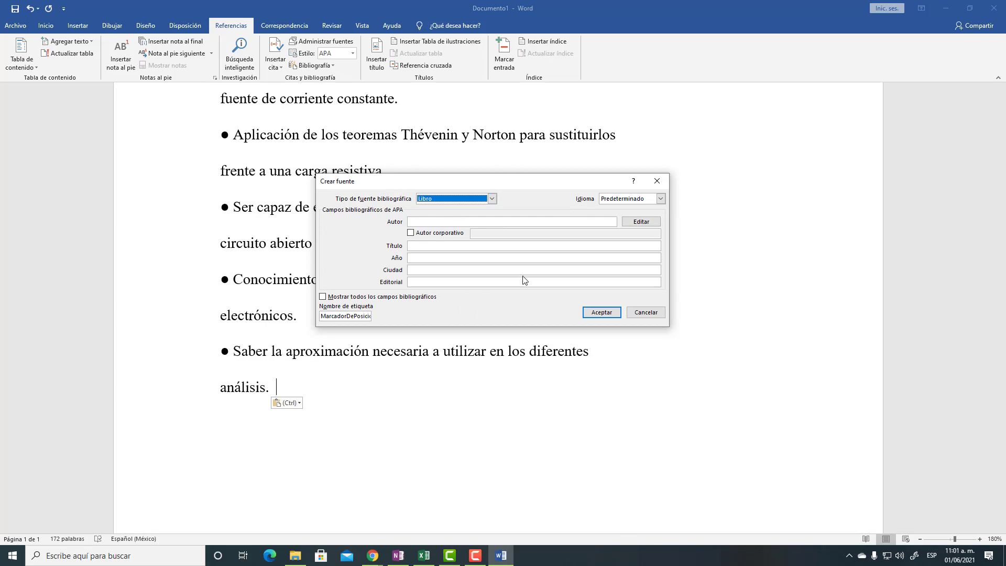
left_click(414, 222)
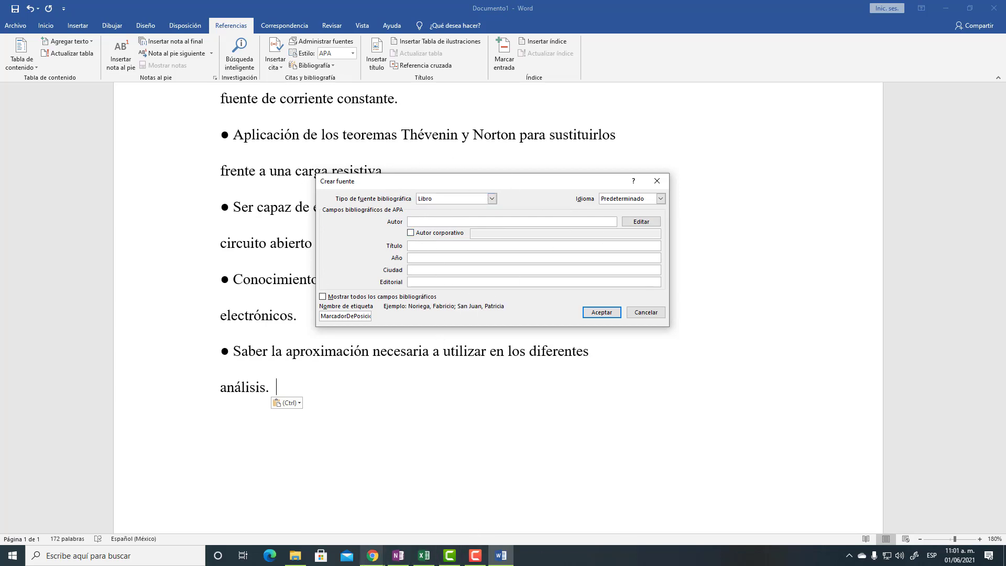
left_click(373, 556)
Copy the author's name from the UNED PDF into the source's Autor field
left_click(344, 515)
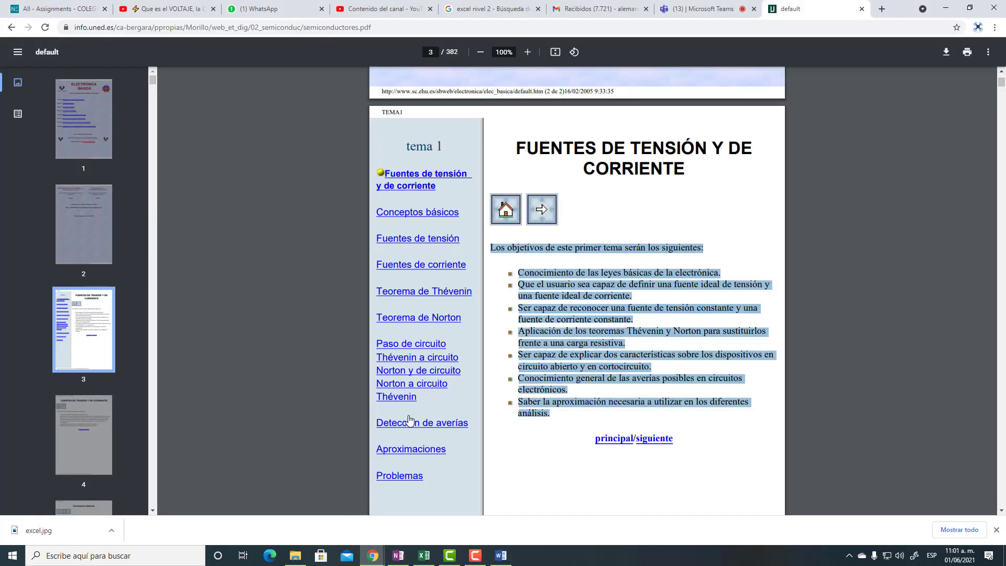
scroll(547, 443, "up", 5)
scroll(532, 428, "up", 10)
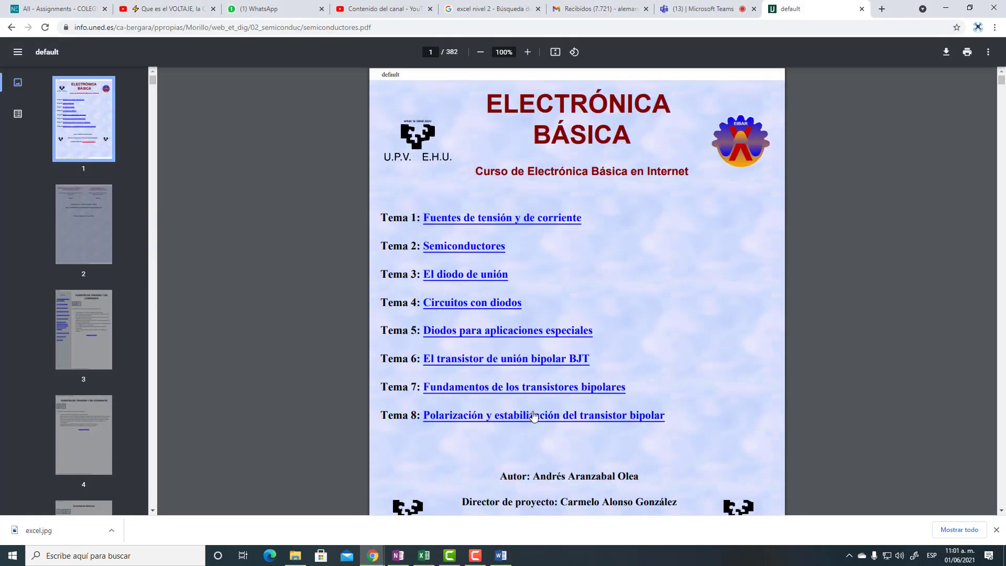
scroll(529, 400, "down", 2)
scroll(543, 399, "down", 2)
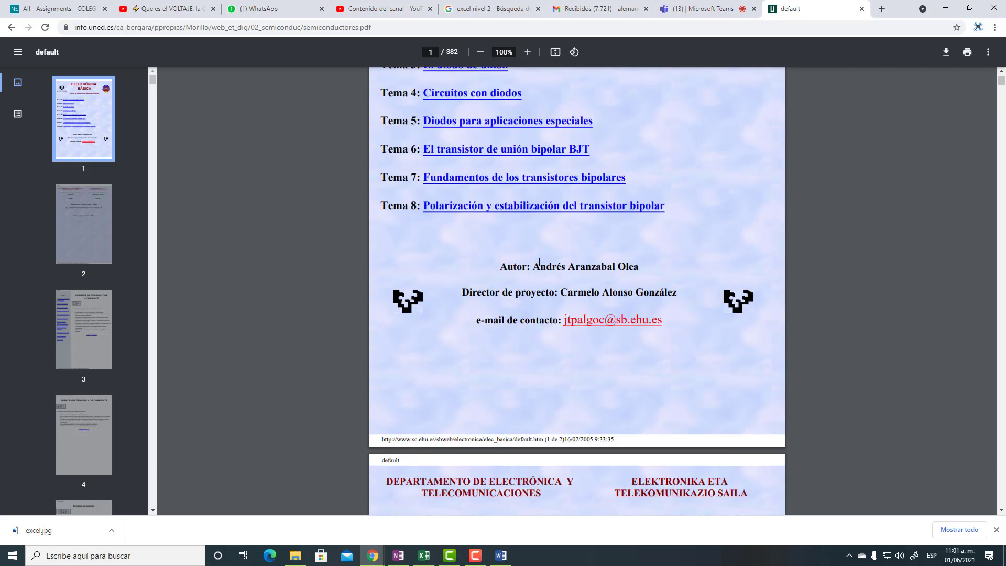
left_click_drag(538, 264, 638, 267)
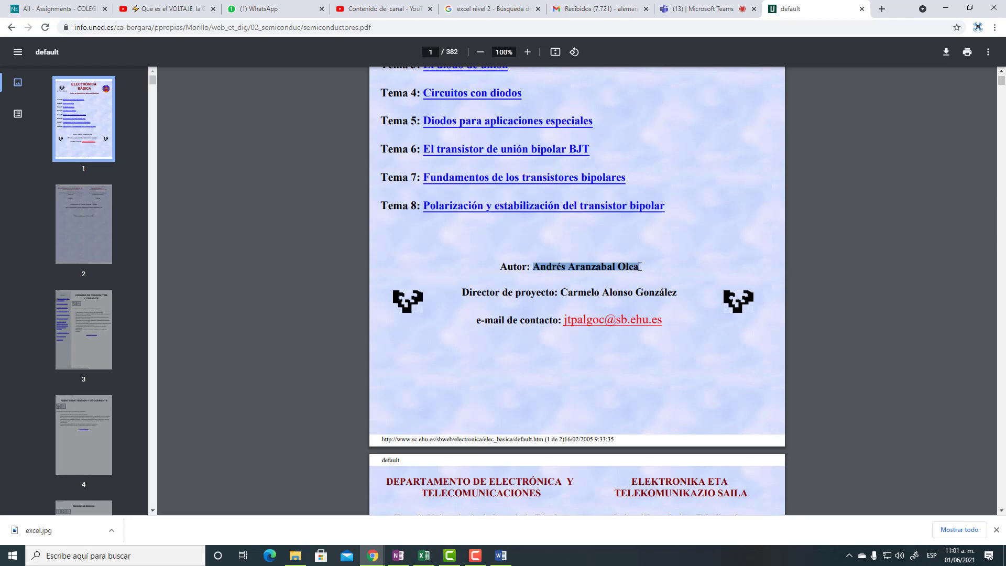
right_click(640, 267)
left_click(635, 273)
left_click(371, 559)
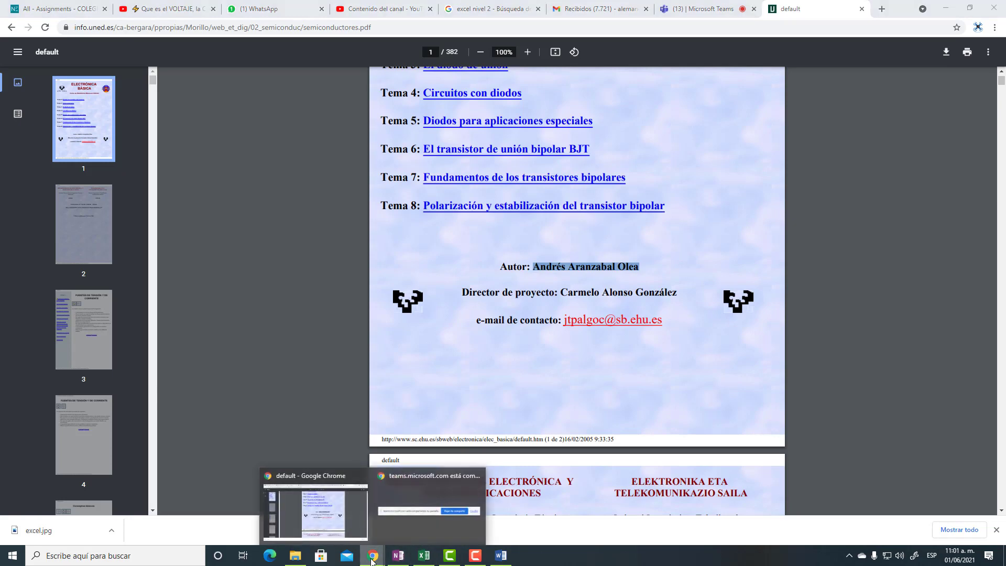
left_click(506, 559)
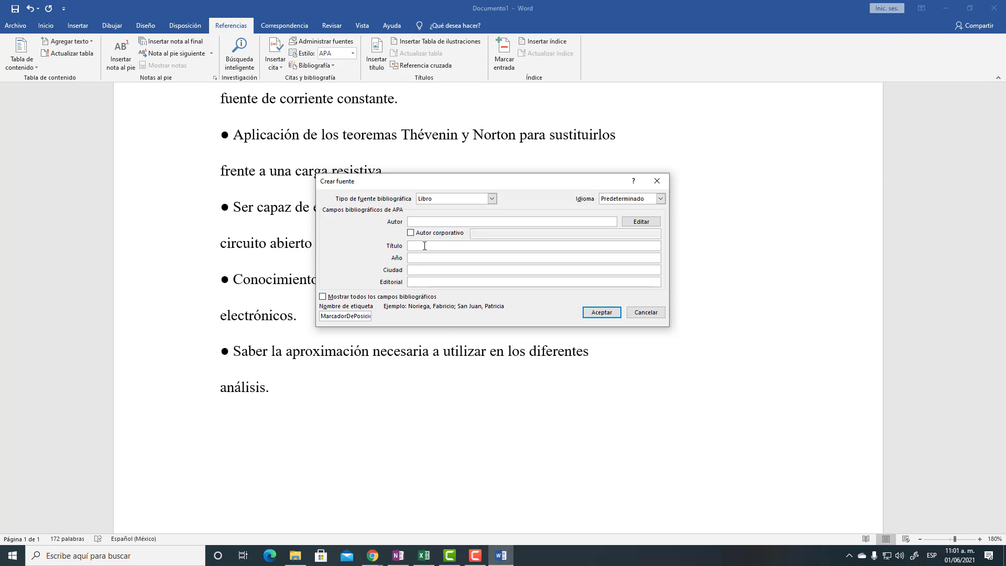
right_click(421, 222)
left_click(434, 248)
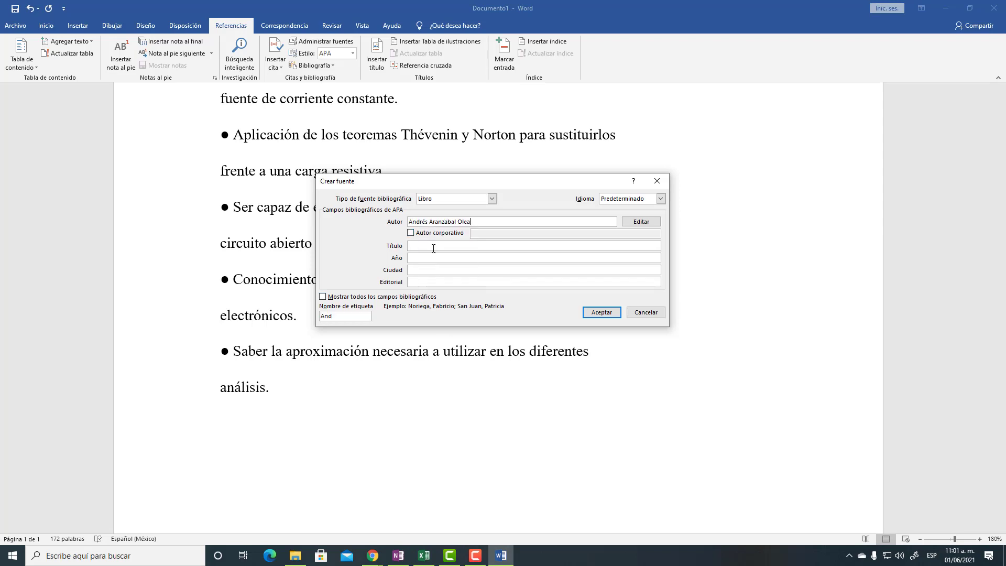
left_click(434, 249)
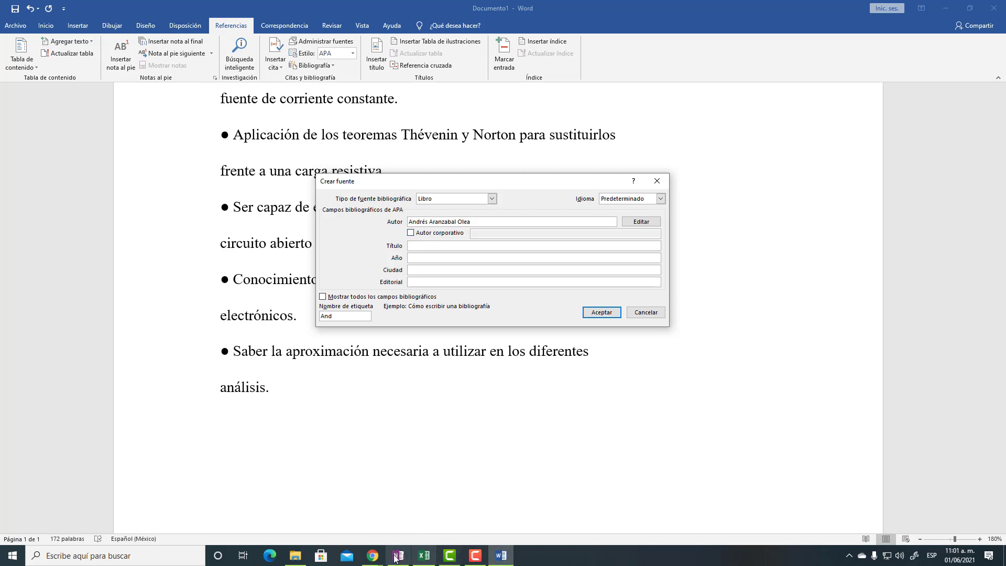
Copy the PDF's book title into Título and complete it as ELECTRÓNICA BASICA
mouse_move(372, 555)
left_click(358, 507)
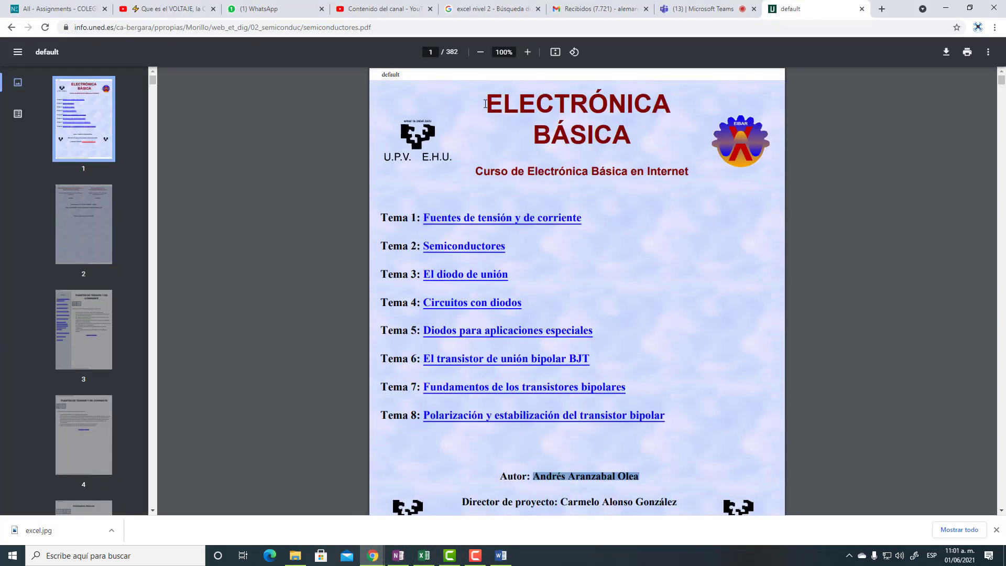
left_click_drag(485, 103, 692, 179)
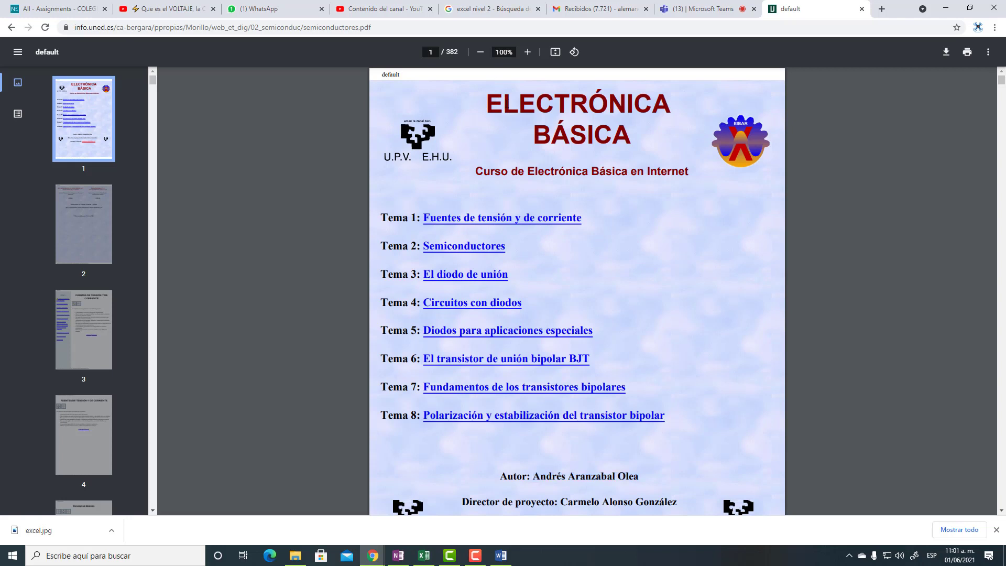
right_click(697, 178)
left_click(722, 176)
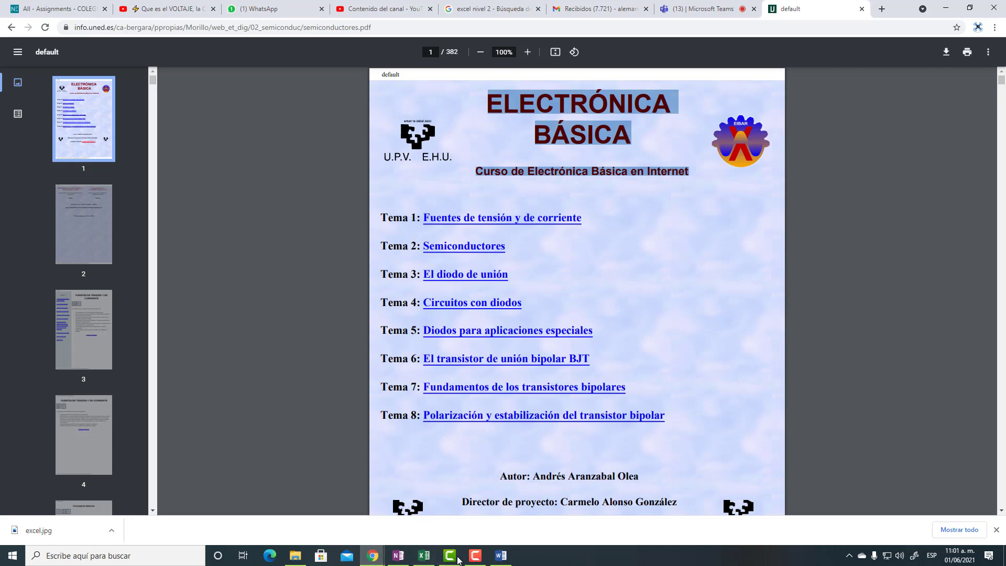
left_click(500, 556)
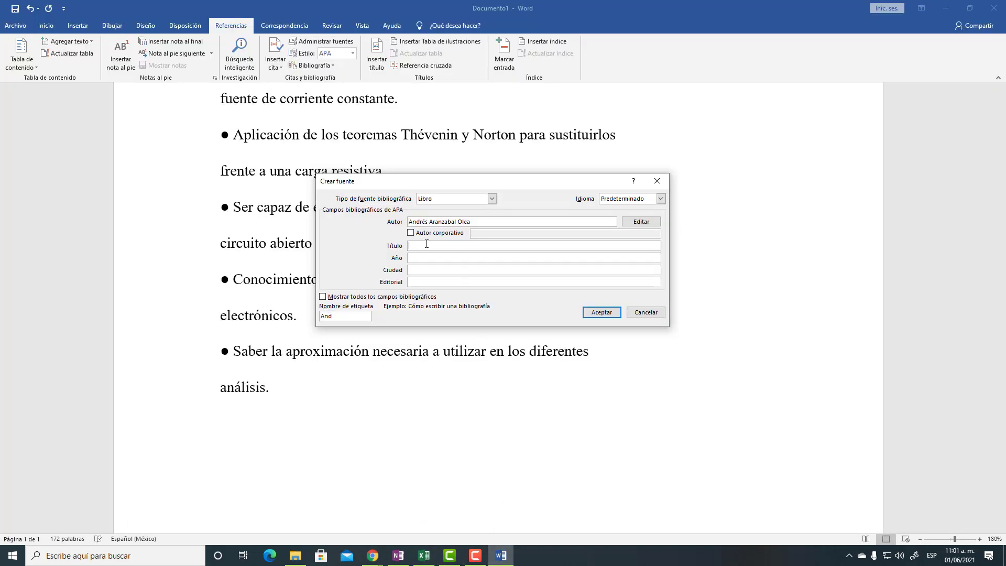
right_click(426, 244)
left_click(451, 289)
type("ba")
type(" BASICA")
left_click(450, 257)
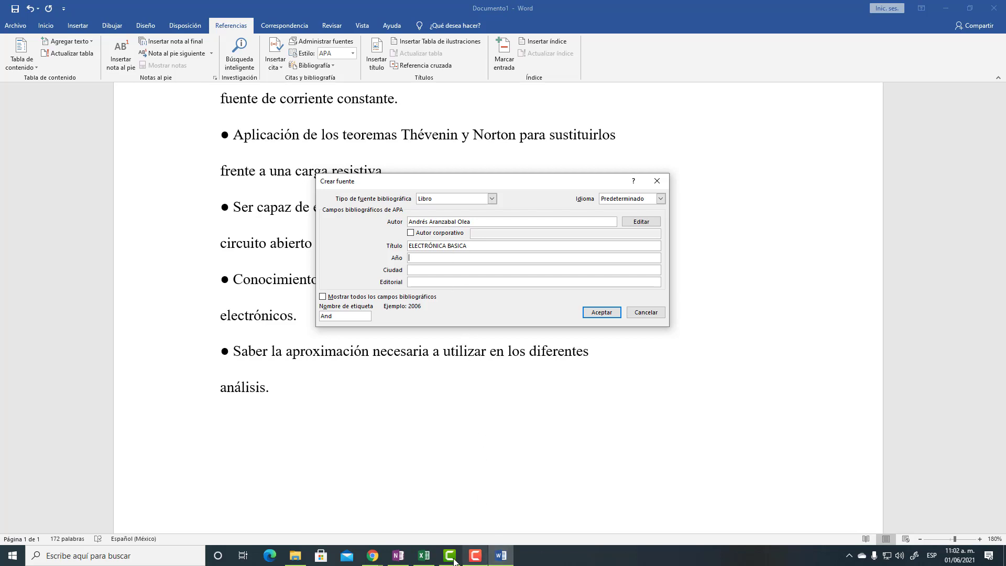
left_click(503, 563)
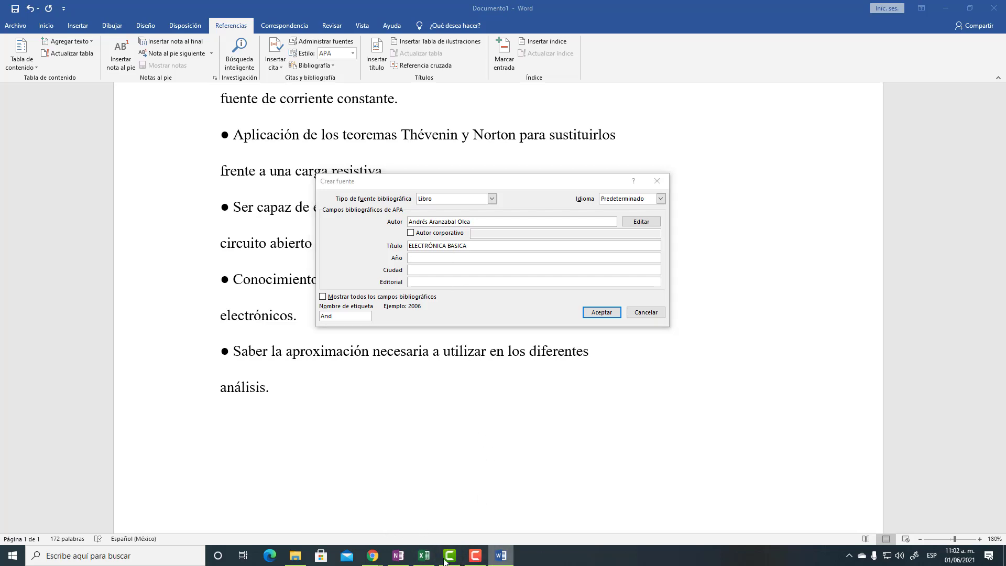
left_click(361, 511)
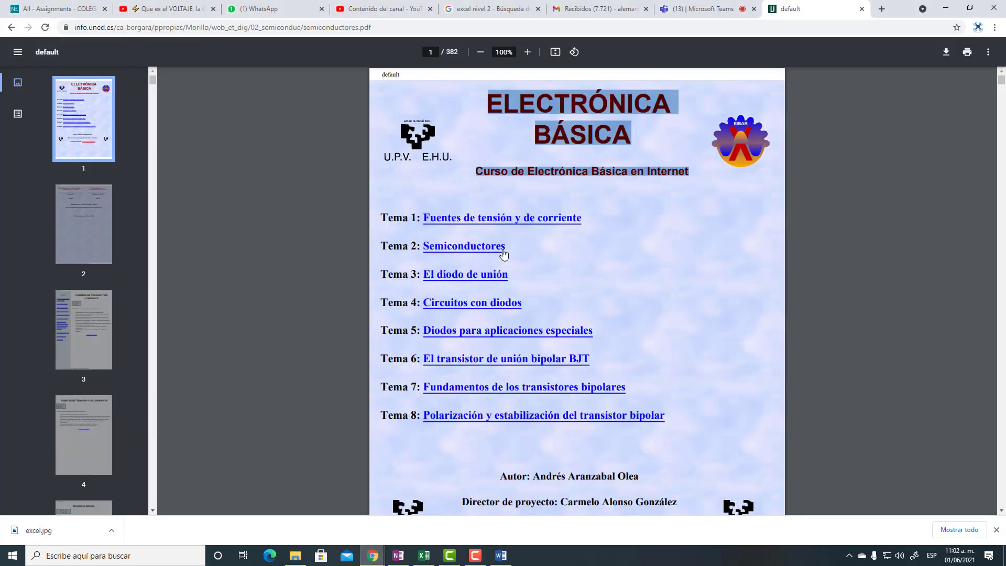
Scroll the UNED PDF to check the author block and footer date, then return to Word
scroll(527, 191, "down", 4)
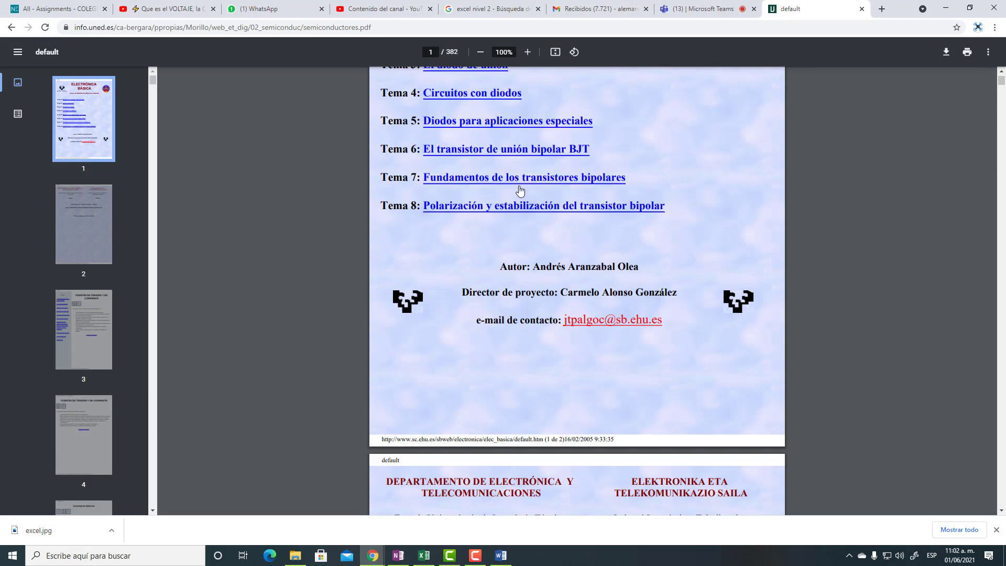
scroll(520, 190, "up", 5)
scroll(520, 190, "down", 7)
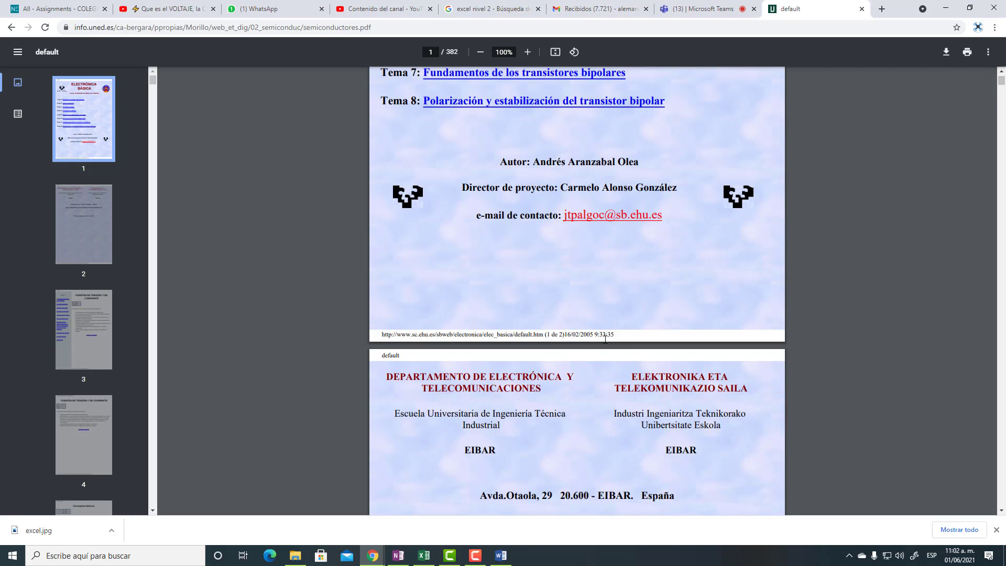
left_click(500, 557)
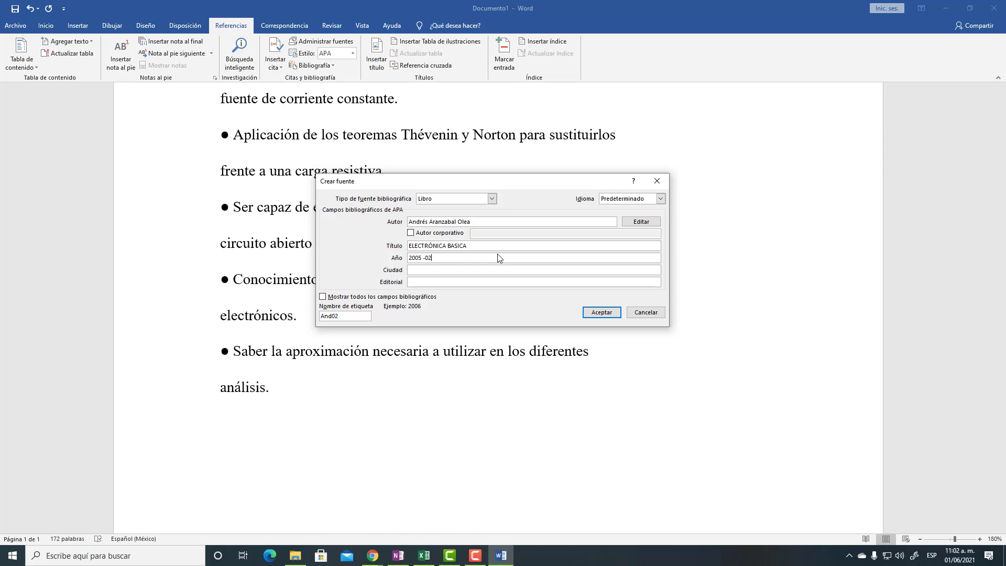
Correct the book source's Año entry so it reads 02-2005-16
key("BackSpace")
key("BackSpace")
key("BackSpace")
key("BackSpace")
key("BackSpace")
key("BackSpace")
type("6")
left_click(434, 270)
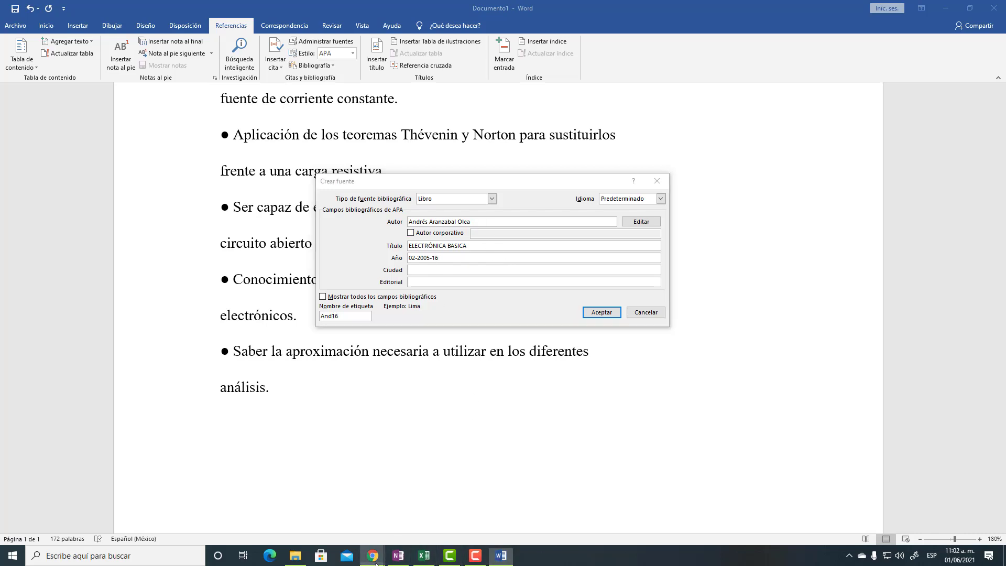
Scroll to page 2 of the UNED PDF and select 'España' in the address line
left_click(316, 505)
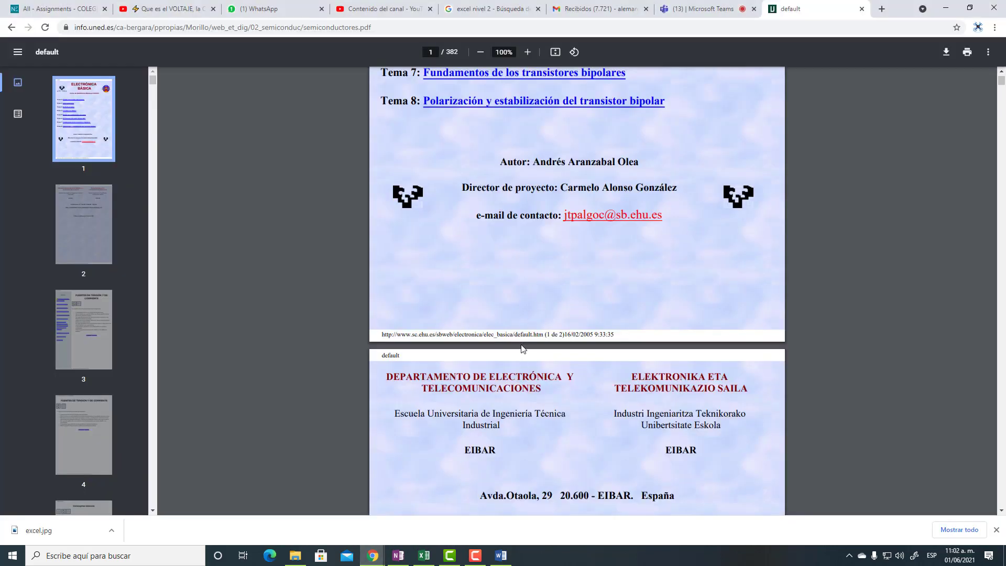
scroll(546, 302, "up", 2)
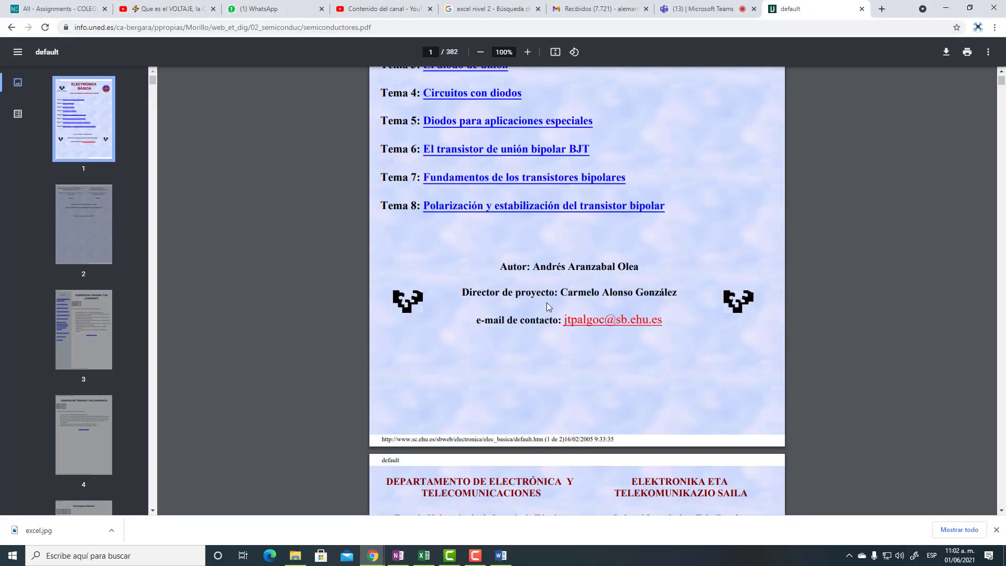
scroll(546, 303, "up", 4)
scroll(546, 303, "down", 4)
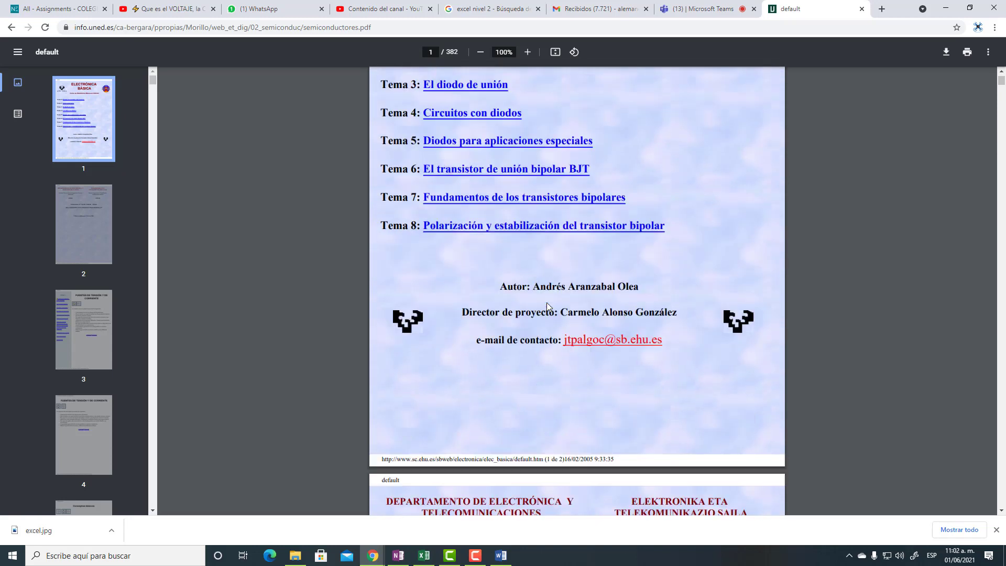
scroll(532, 286, "down", 4)
scroll(533, 285, "down", 2)
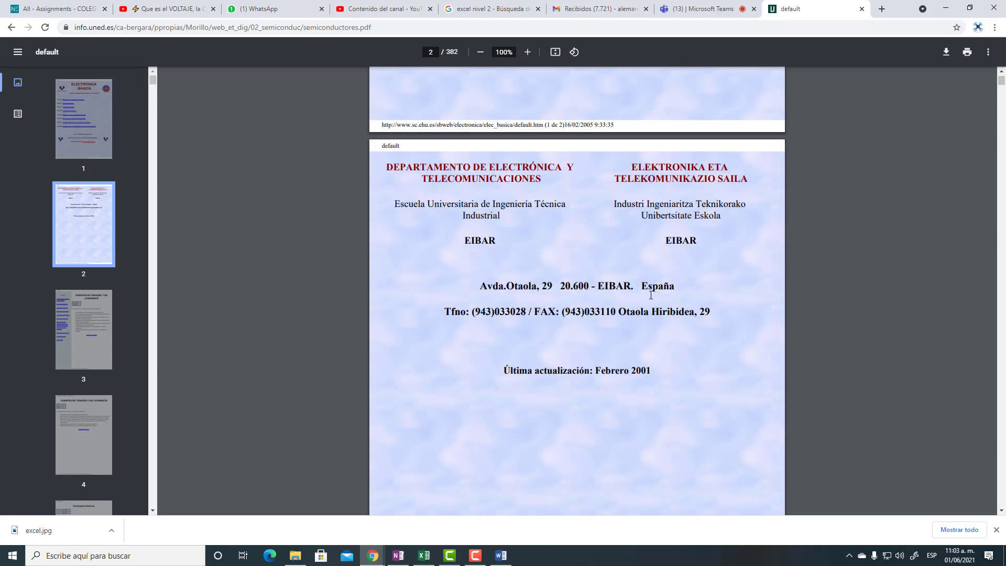
left_click_drag(645, 286, 697, 283)
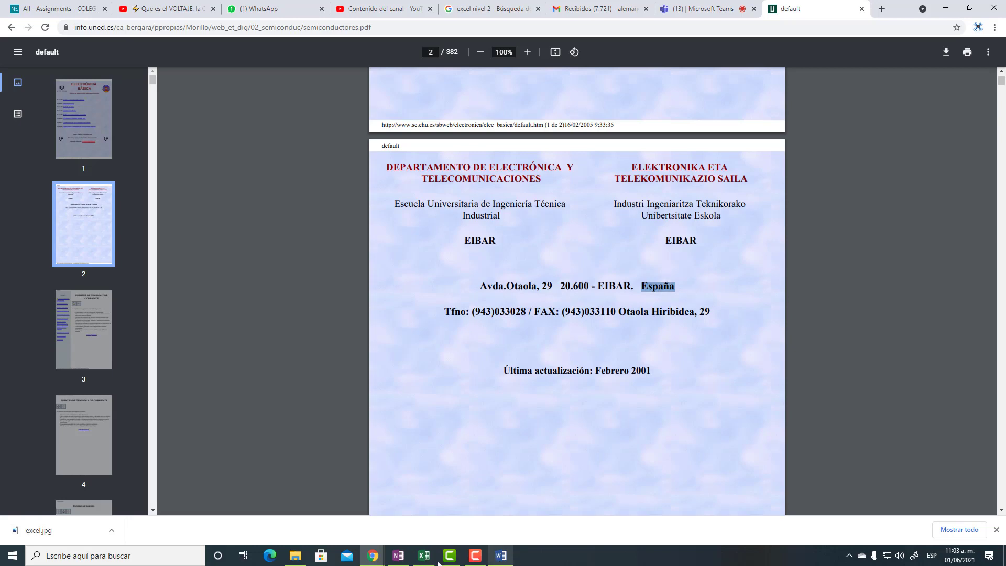
Paste ELECTRÓNICA into the book source's Ciudad field
left_click(502, 557)
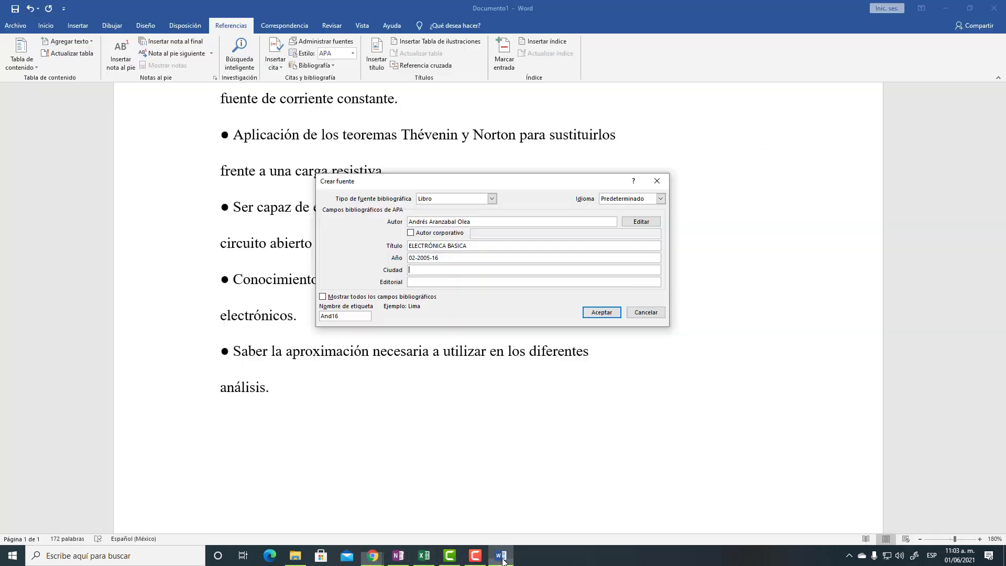
right_click(430, 270)
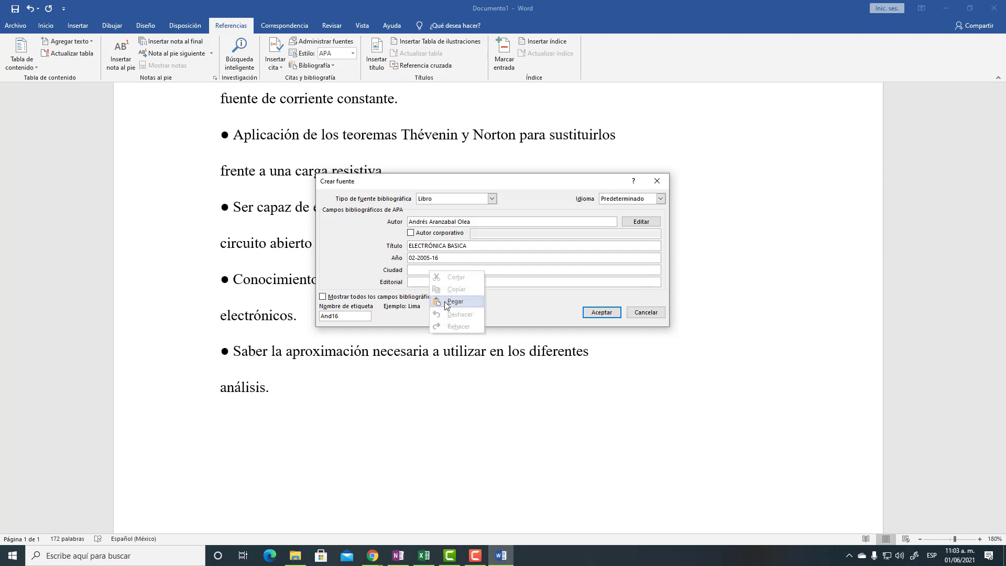
left_click(445, 301)
left_click(475, 555)
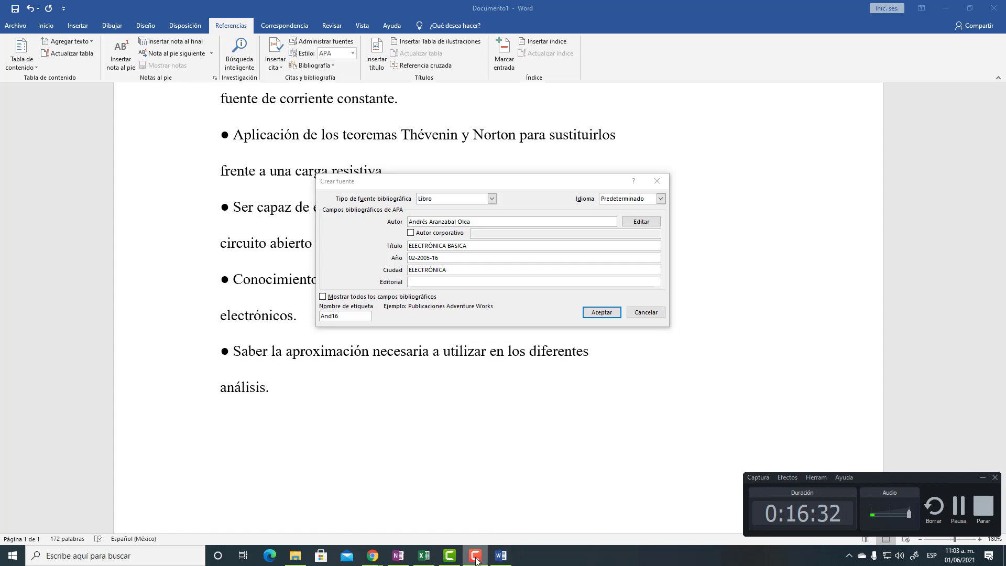
left_click(475, 555)
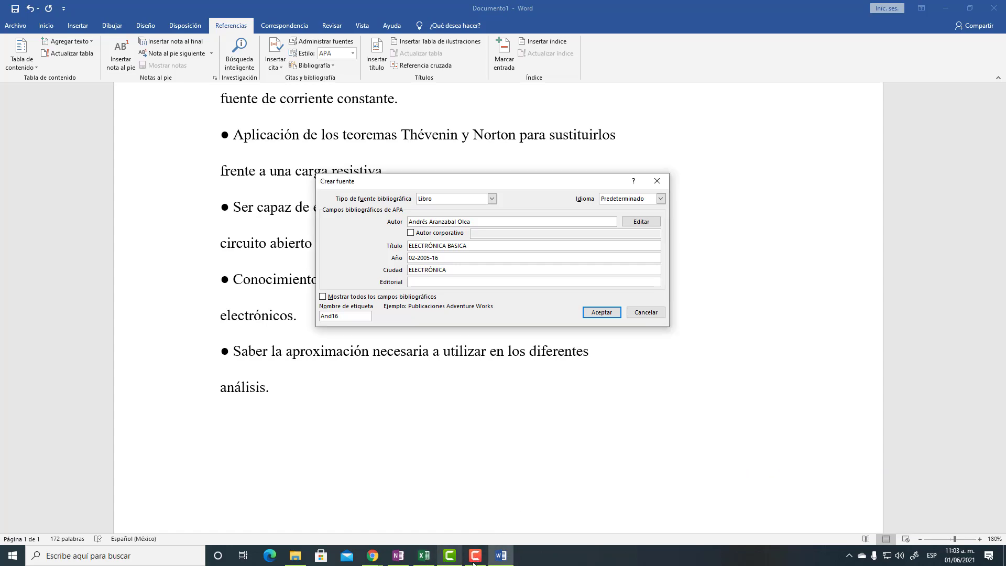
left_click(373, 556)
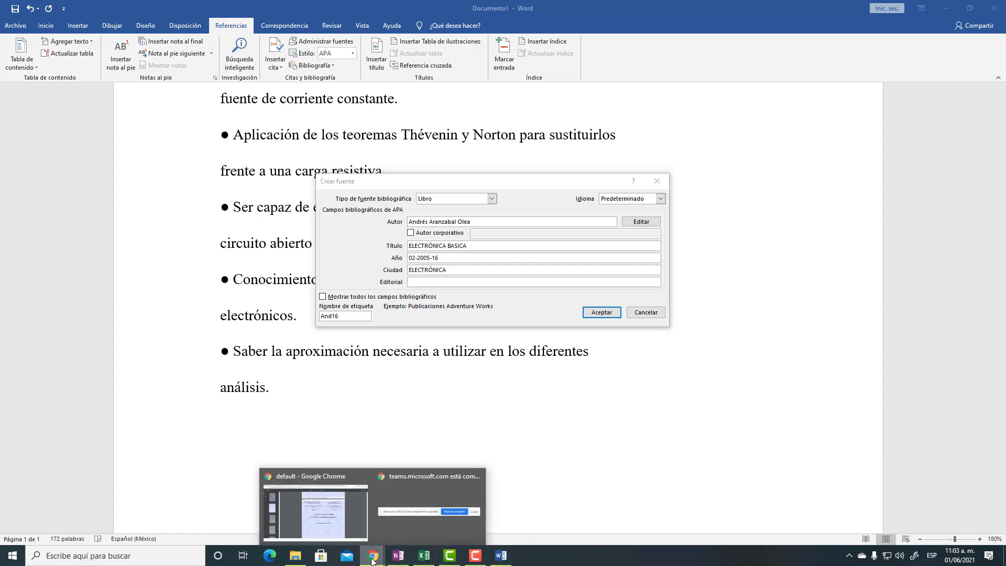
left_click(328, 508)
Copy 'Escuela Universitaria de Ingeniería Técnica' from page 2 of the UNED PDF
left_click(495, 323)
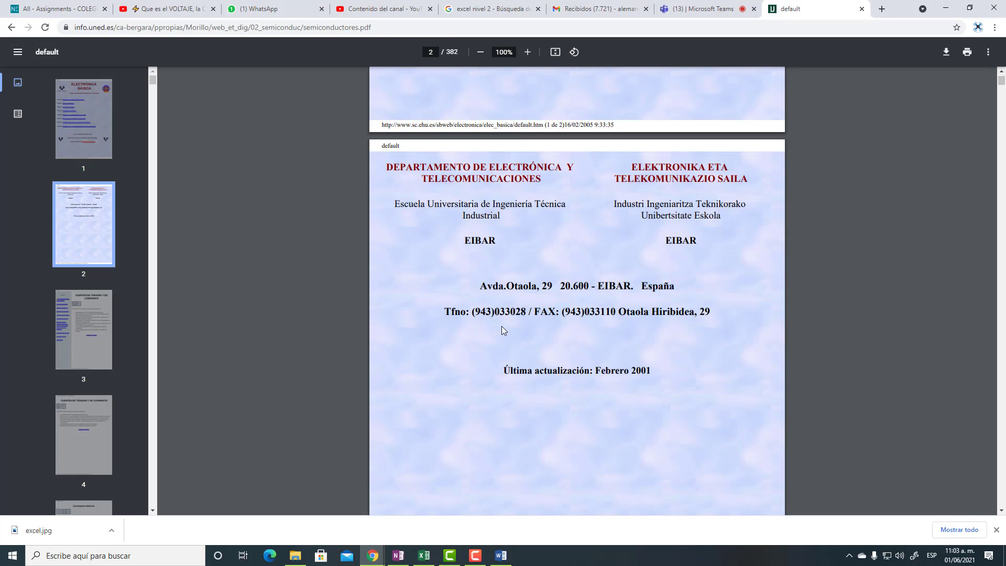
scroll(501, 330, "down", 5)
scroll(502, 330, "down", 4)
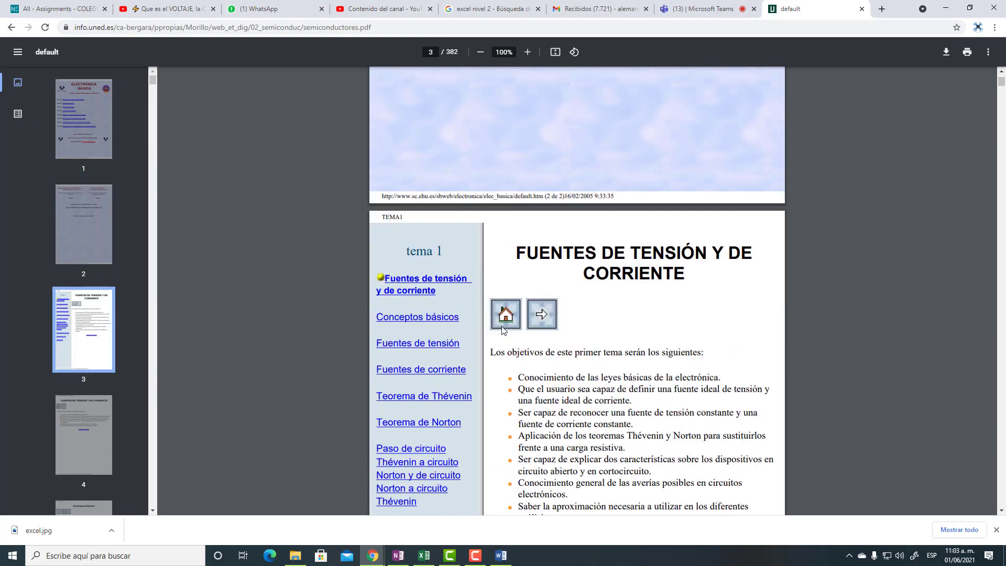
scroll(502, 330, "up", 9)
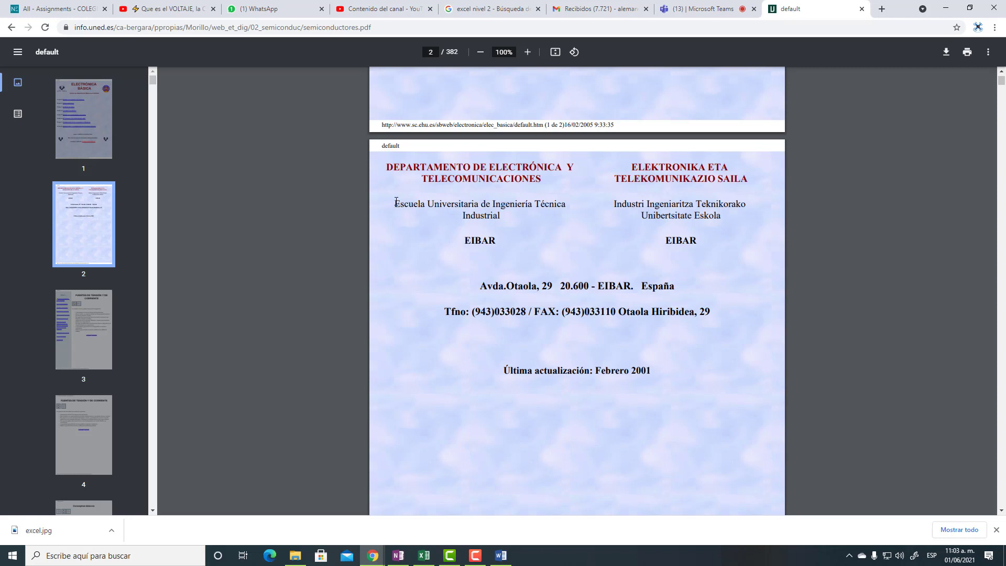
mouse_move(395, 203)
left_mouse_down()
mouse_move(567, 211)
mouse_move(490, 213)
mouse_move(503, 220)
left_mouse_up()
right_click(490, 212)
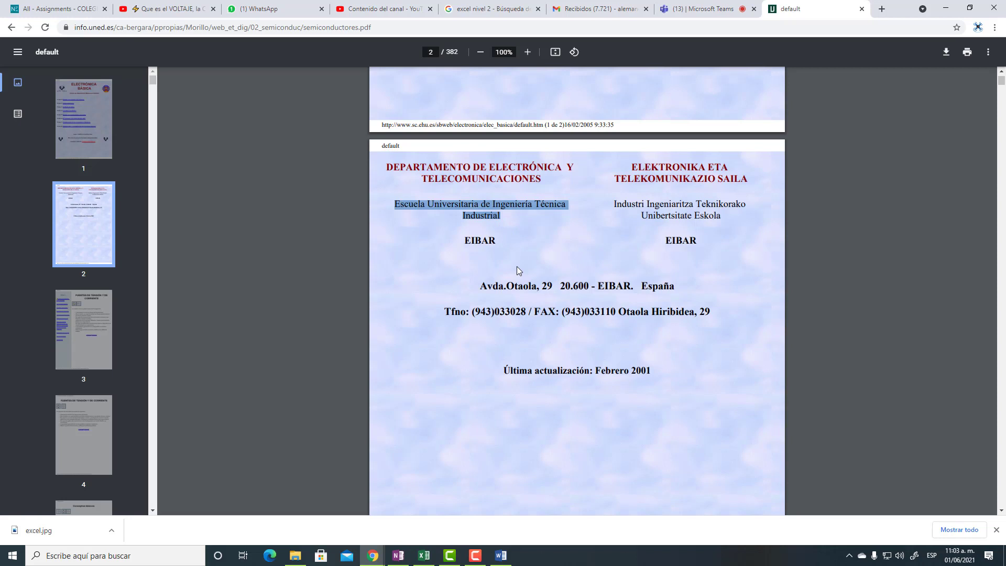
left_click(500, 556)
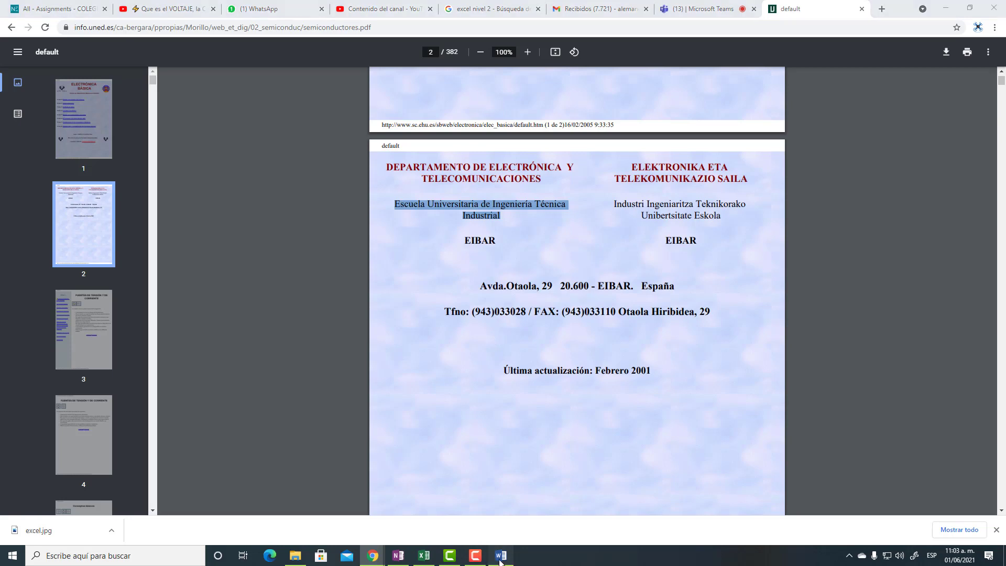
Paste the school name as Editorial and accept, inserting the book citation dated 02-2005-16
right_click(427, 285)
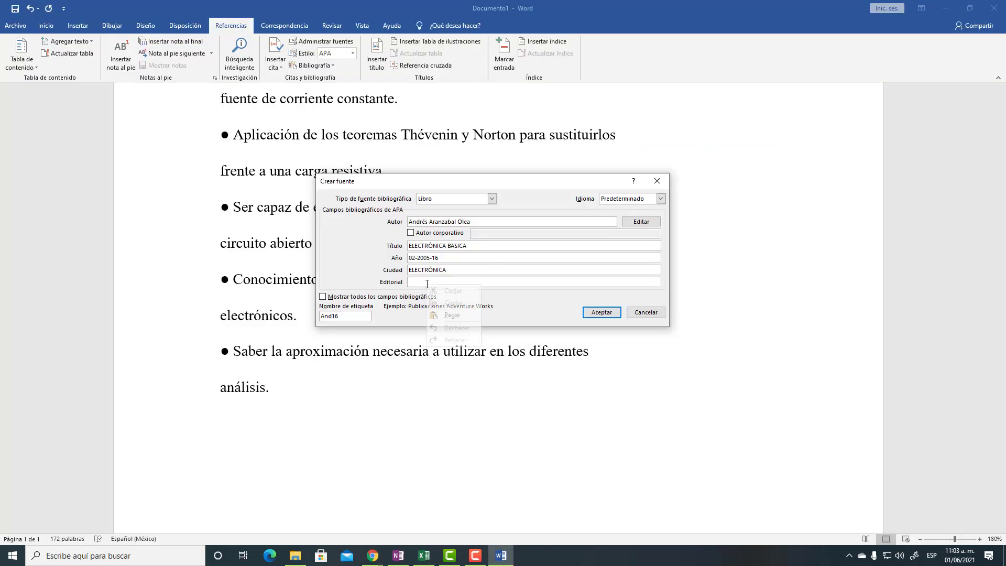
left_click(445, 314)
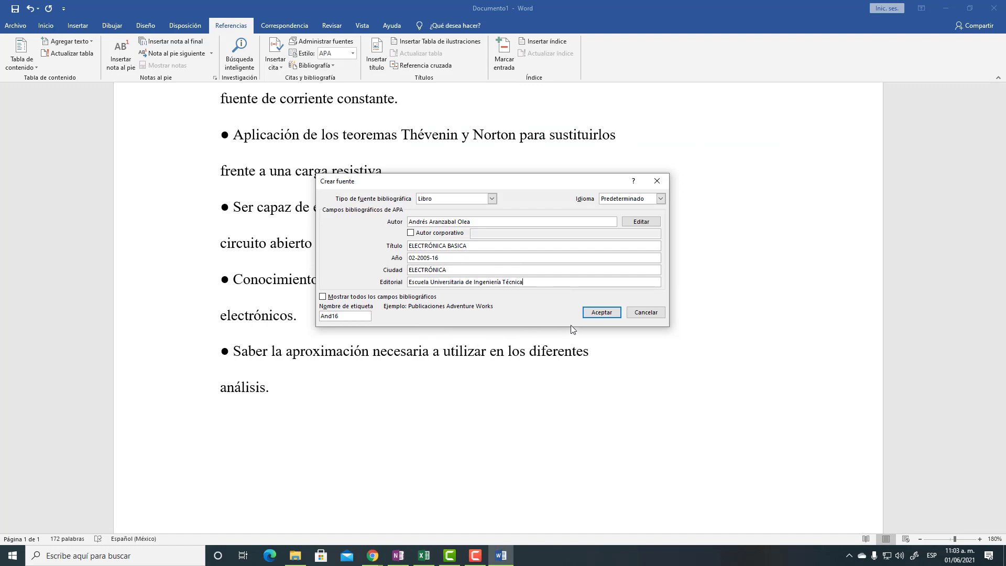
left_click(601, 312)
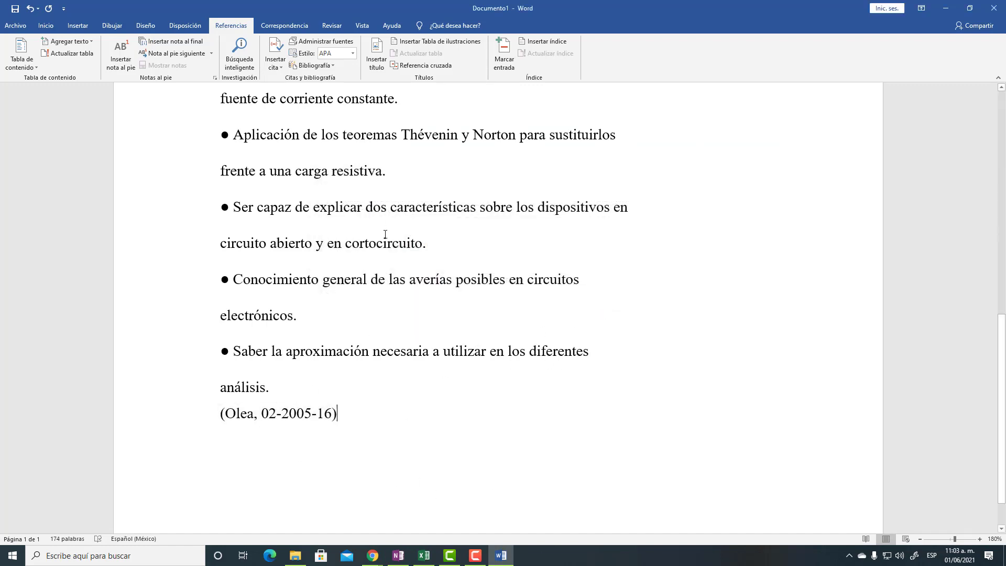
scroll(385, 238, "up", 5)
scroll(345, 227, "up", 2)
scroll(345, 227, "up", 5)
scroll(345, 227, "up", 2)
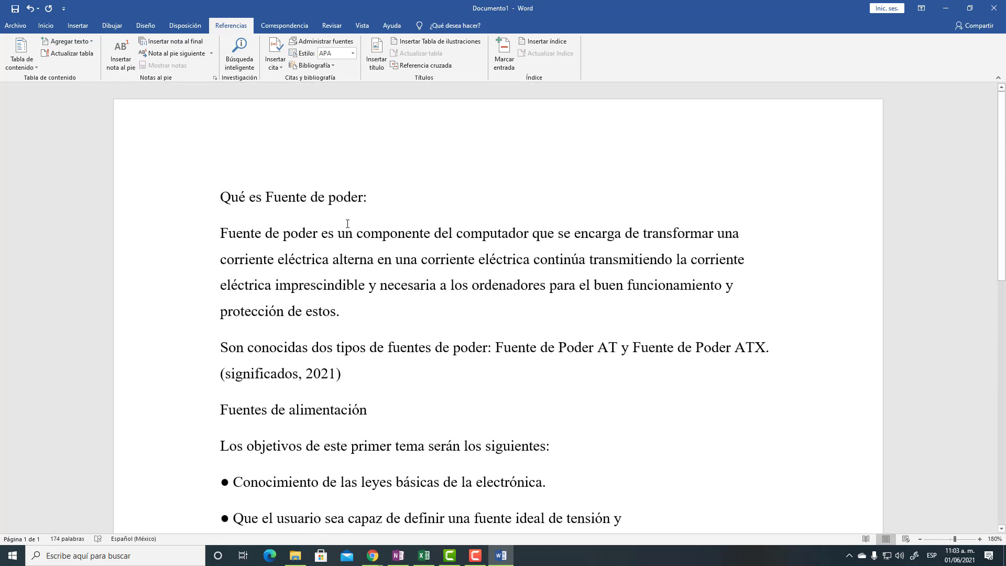
scroll(344, 220, "down", 10)
scroll(366, 303, "down", 1)
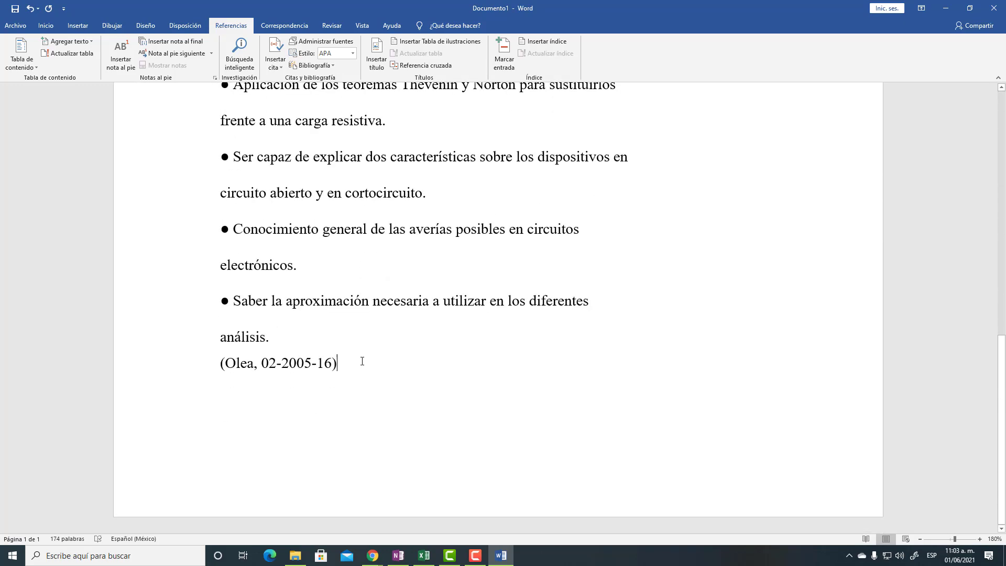
scroll(362, 361, "down", 3)
scroll(362, 361, "up", 3)
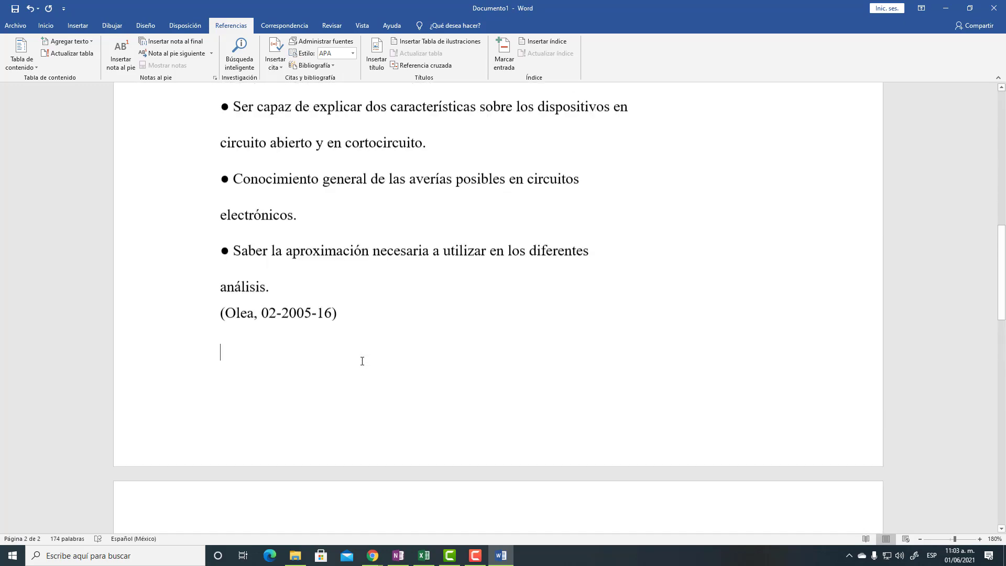
scroll(362, 361, "up", 6)
scroll(362, 361, "down", 4)
scroll(362, 361, "down", 12)
scroll(362, 362, "up", 3)
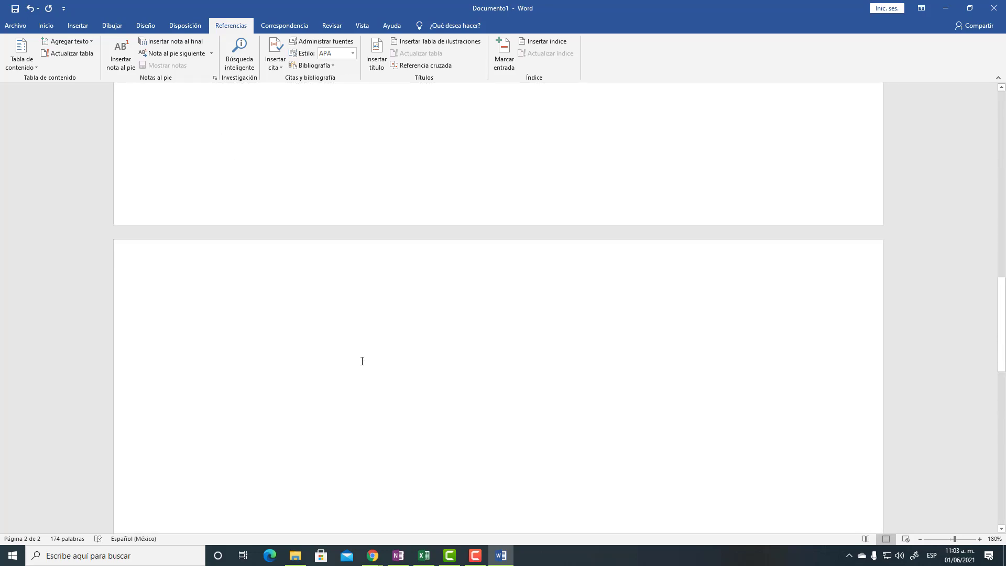
scroll(362, 361, "up", 12)
scroll(359, 361, "down", 4)
scroll(356, 361, "down", 4)
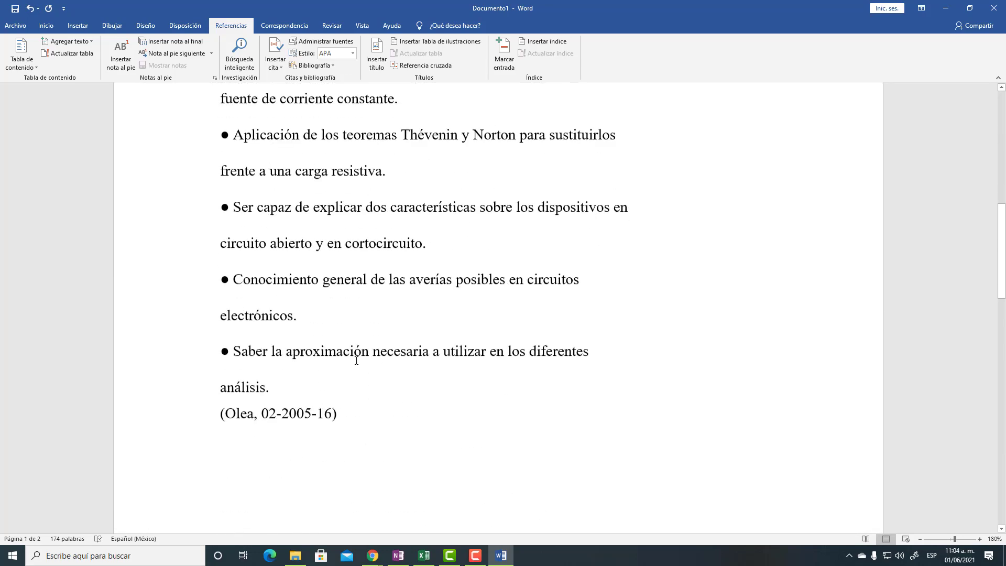
scroll(355, 360, "down", 1)
scroll(341, 377, "down", 2)
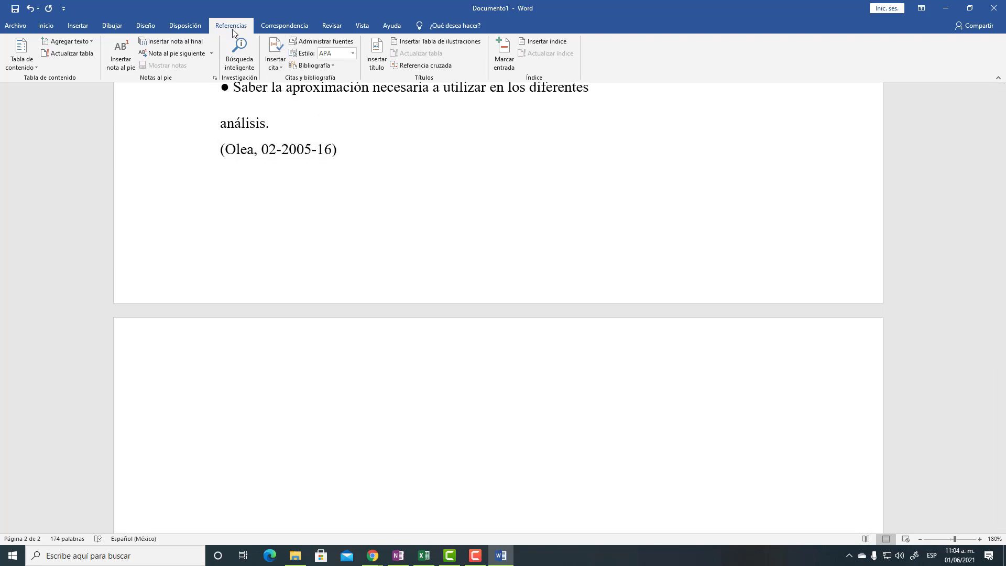
Insert the built-in Bibliografía layout listing the UNED book and significados.com entries
left_click(329, 69)
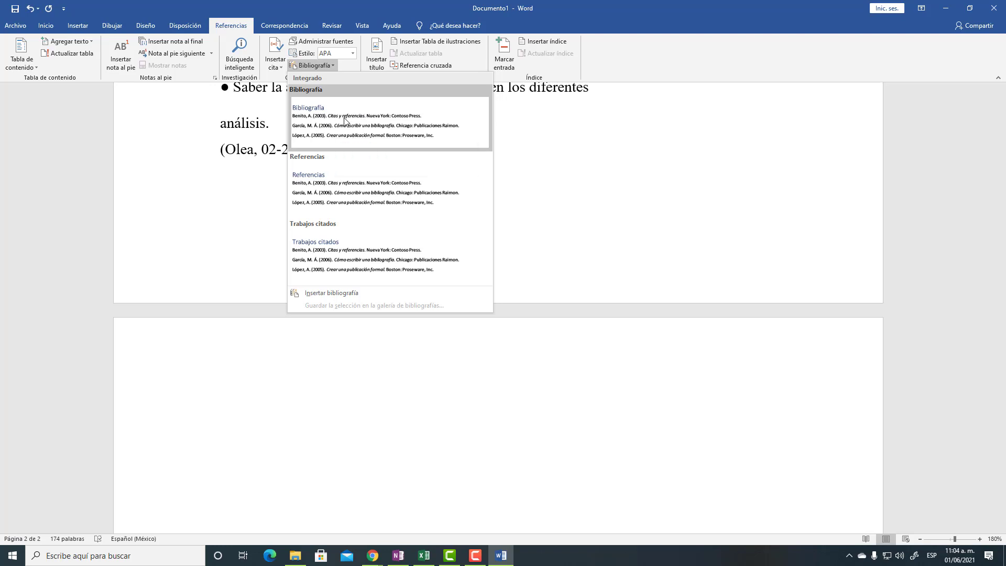
left_click(348, 123)
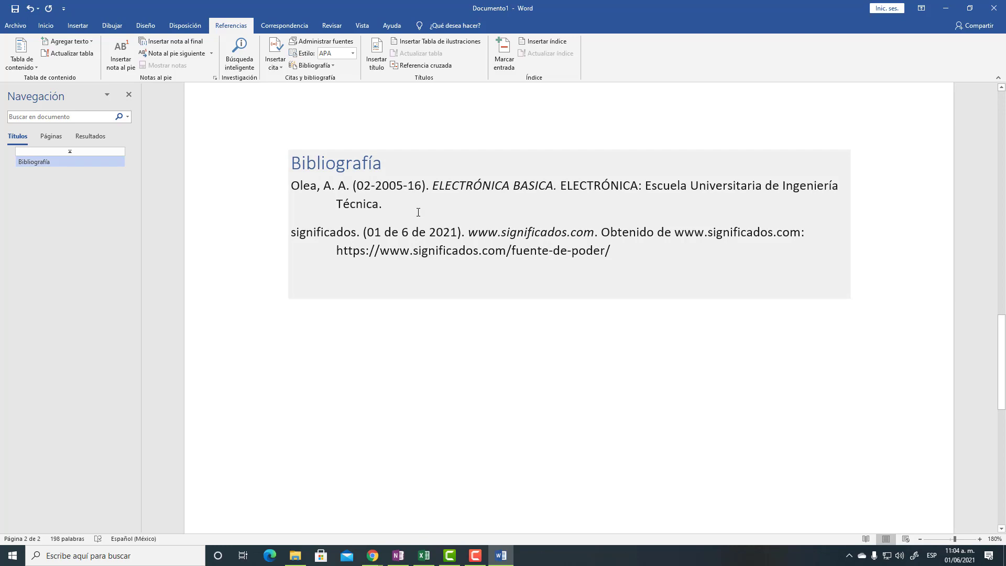
scroll(435, 208, "up", 10)
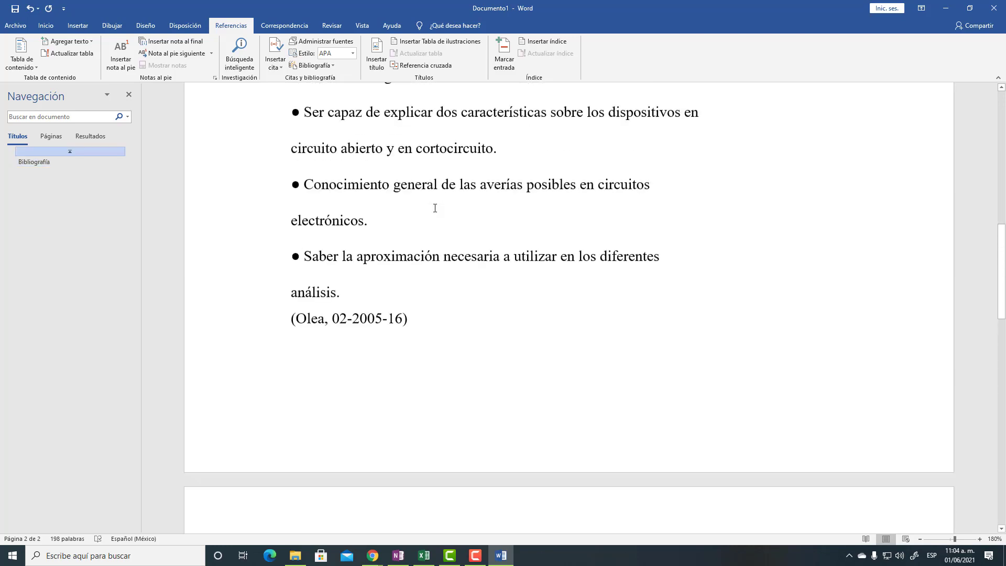
scroll(435, 209, "up", 5)
scroll(435, 208, "down", 5)
scroll(435, 208, "down", 5)
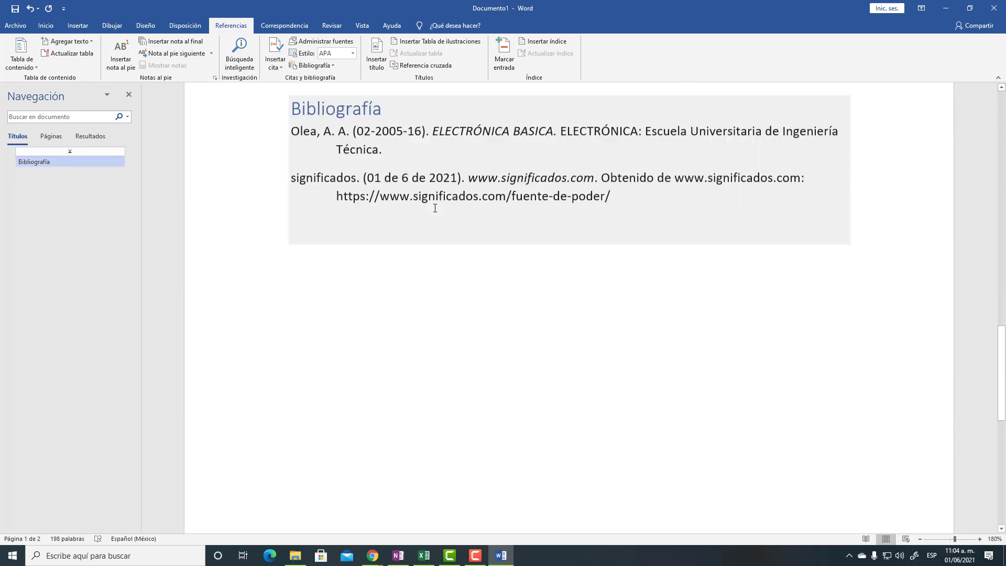
scroll(434, 203, "up", 2)
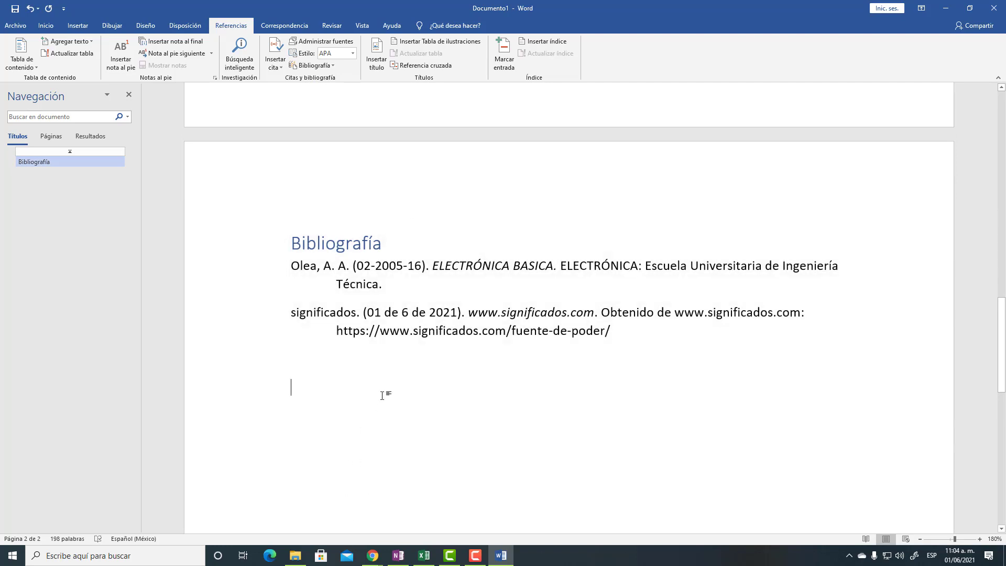
scroll(382, 395, "up", 5)
scroll(382, 397, "up", 5)
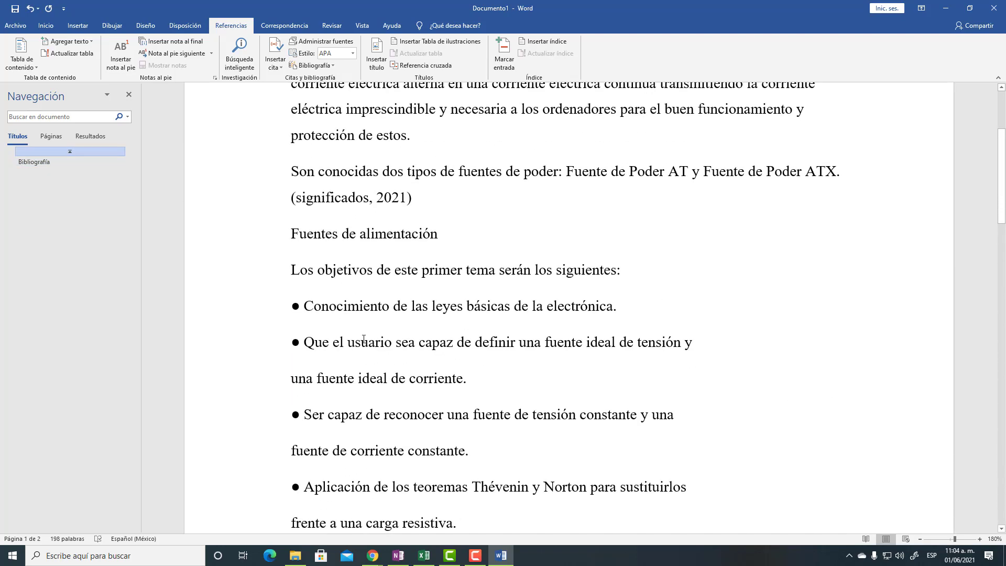
scroll(366, 346, "up", 3)
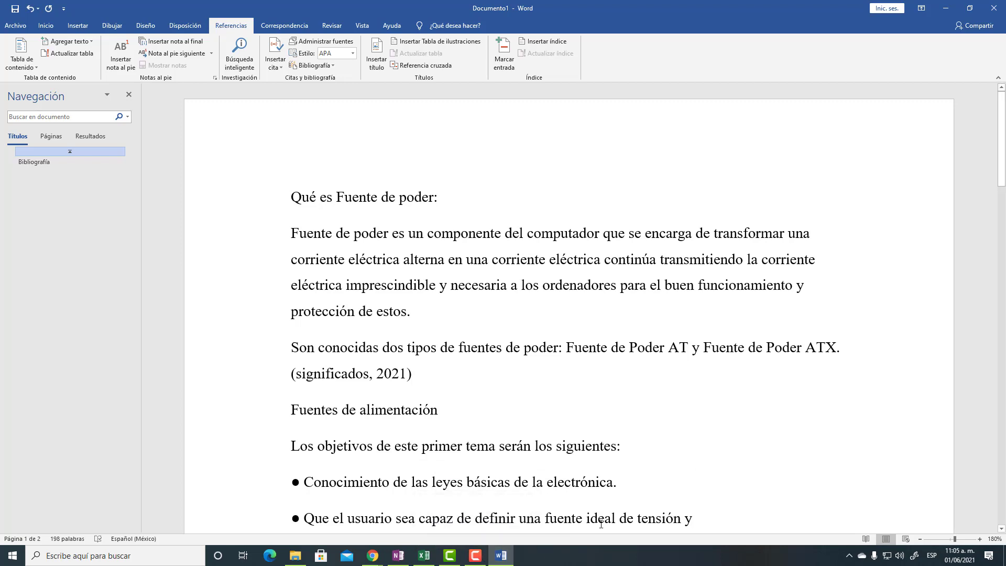
left_click(476, 562)
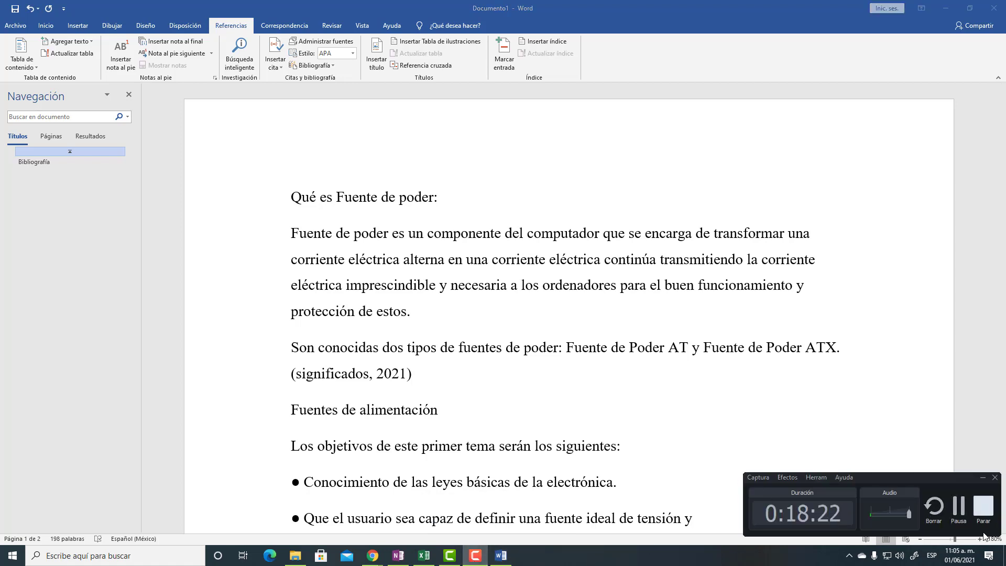